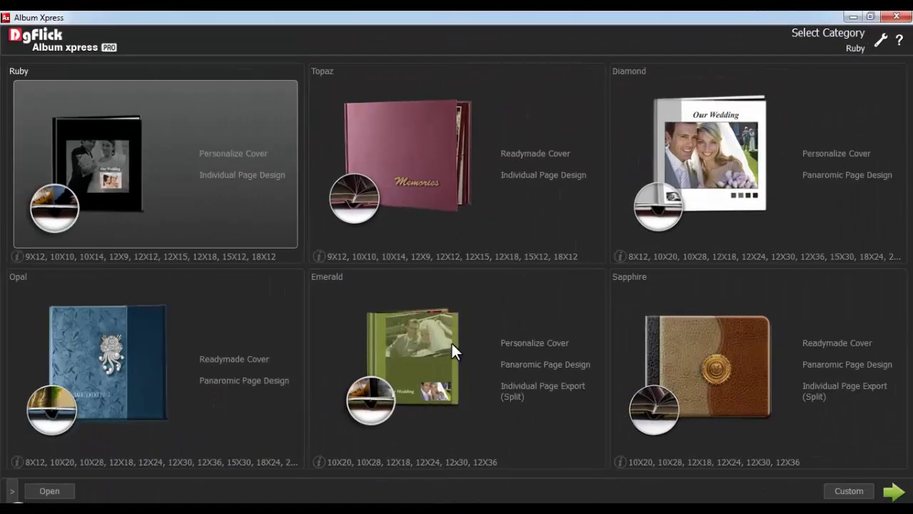
Create a 16-page Emerald album at 12x30 size, set up for manual design
left_click(452, 343)
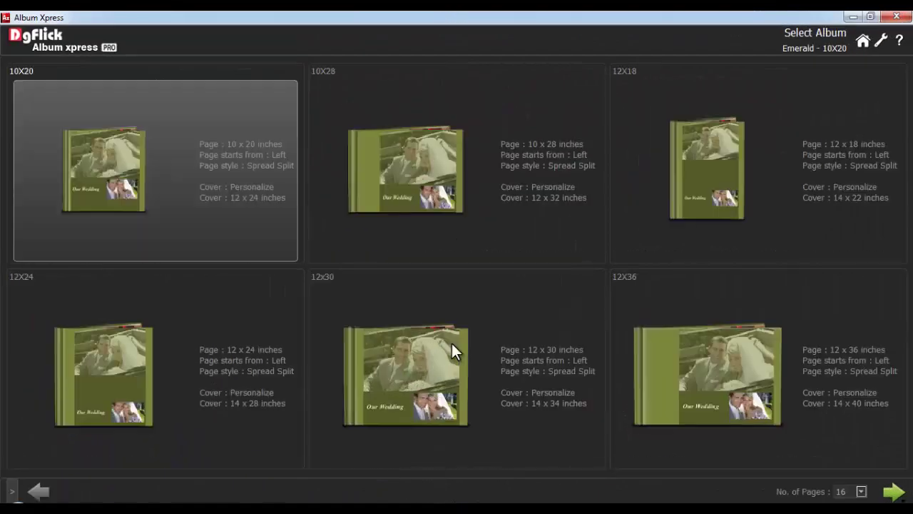
left_click(454, 347)
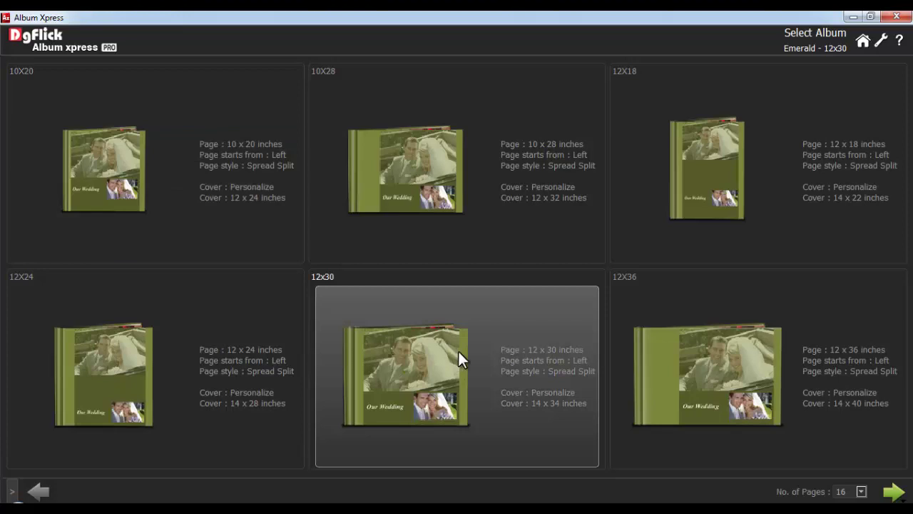
left_click(861, 491)
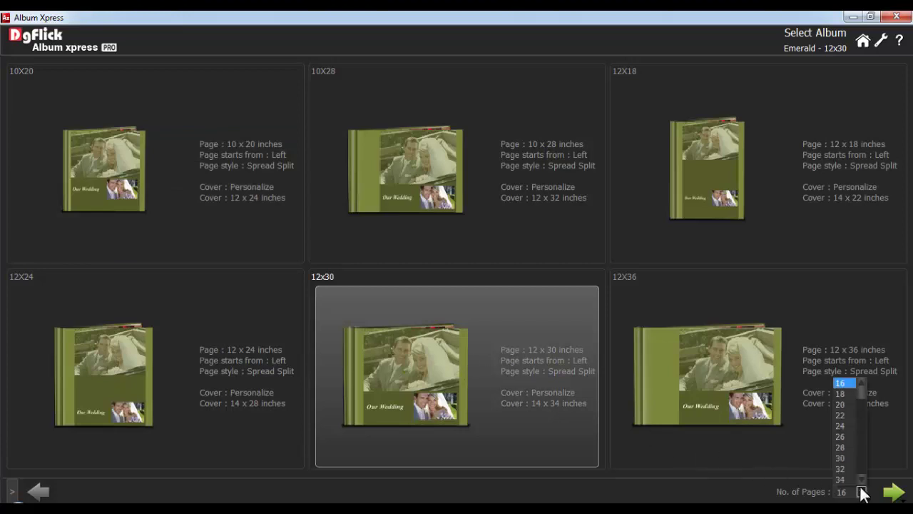
left_click(861, 492)
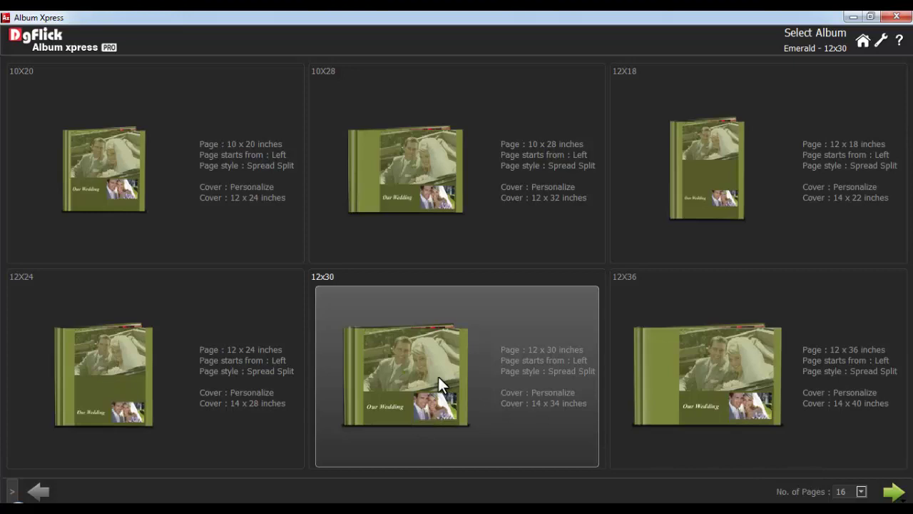
left_click(892, 491)
left_click(879, 468)
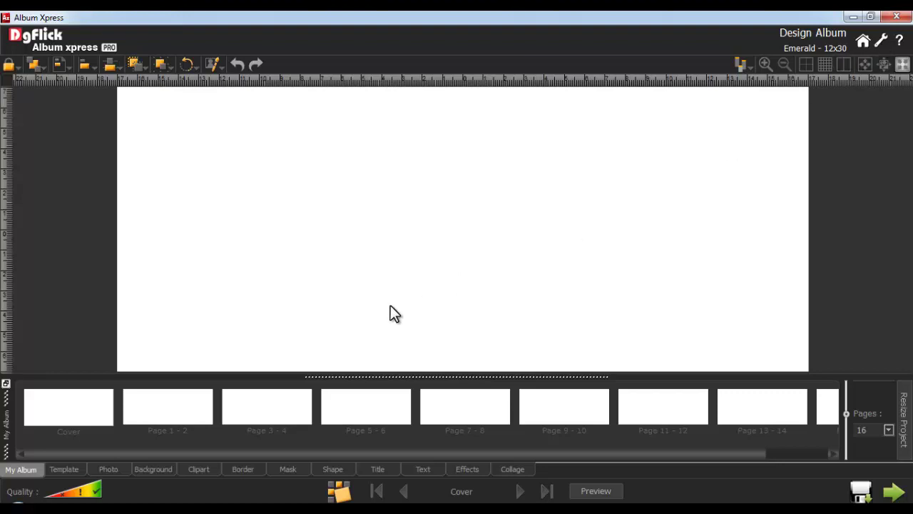
left_click_drag(7, 428, 32, 207)
left_click_drag(262, 199, 106, 204)
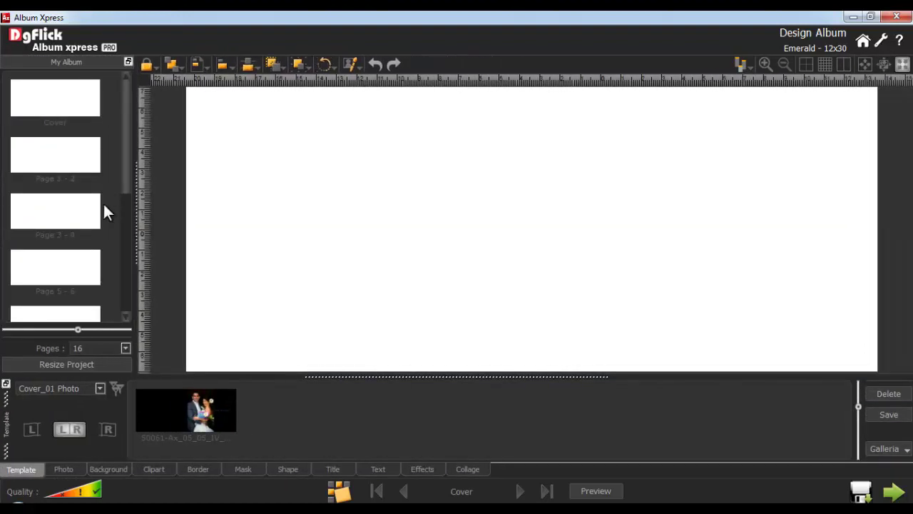
left_click(882, 43)
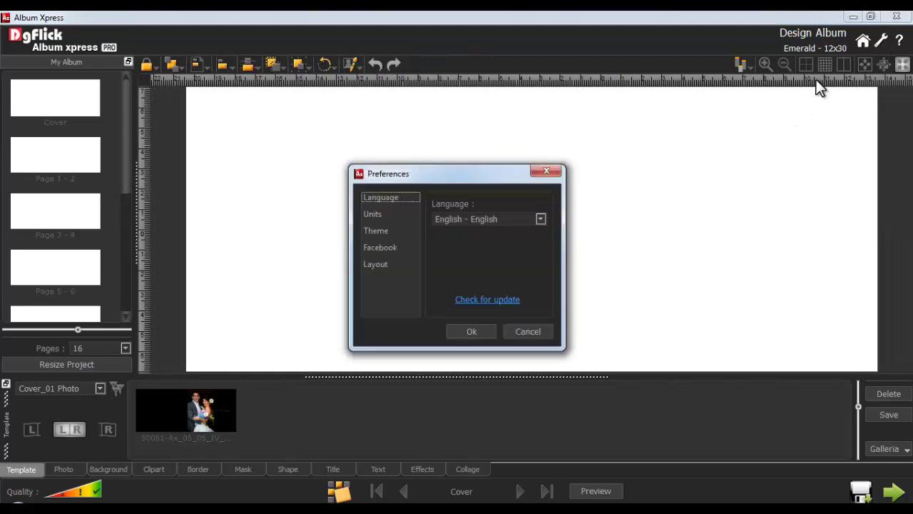
left_click(378, 265)
left_click(463, 239)
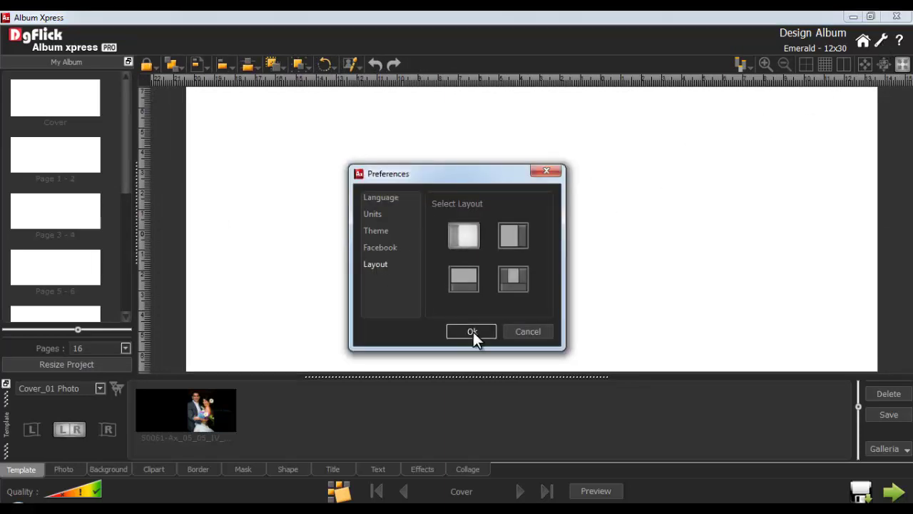
left_click(472, 332)
left_click(455, 277)
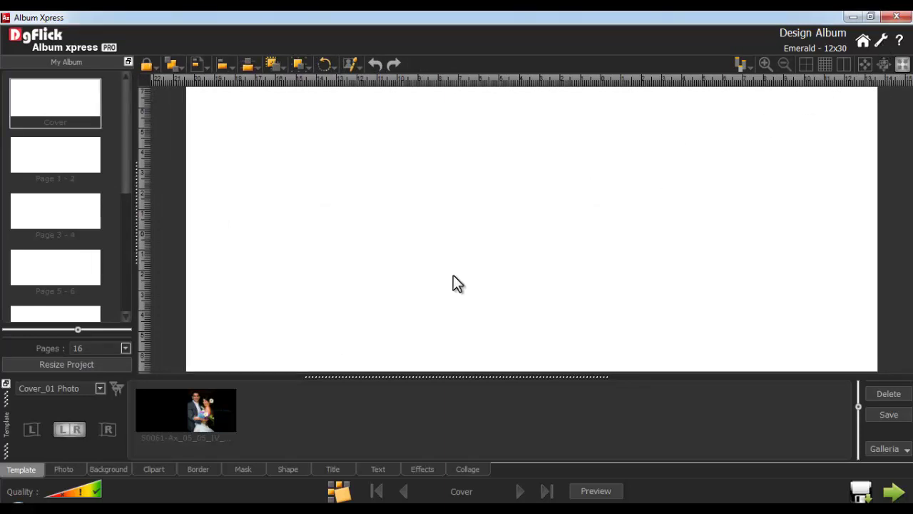
left_click(740, 65)
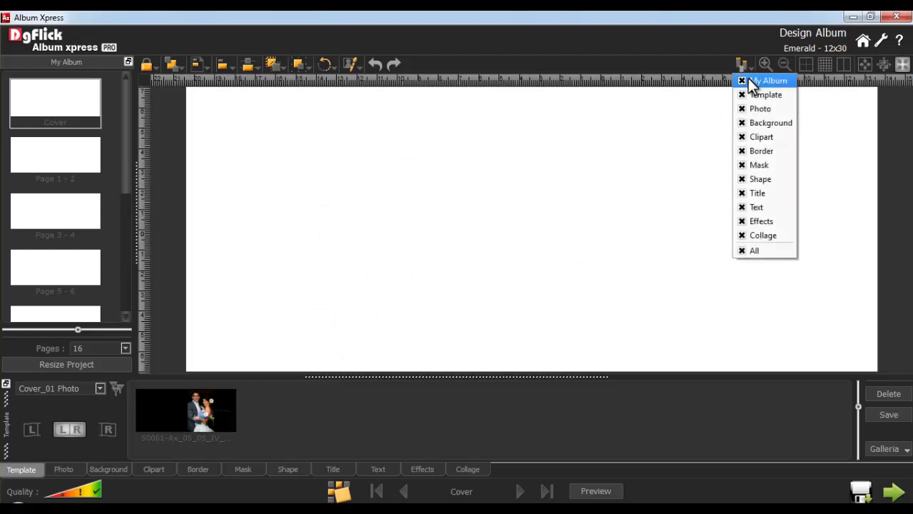
left_click(743, 79)
left_click(742, 65)
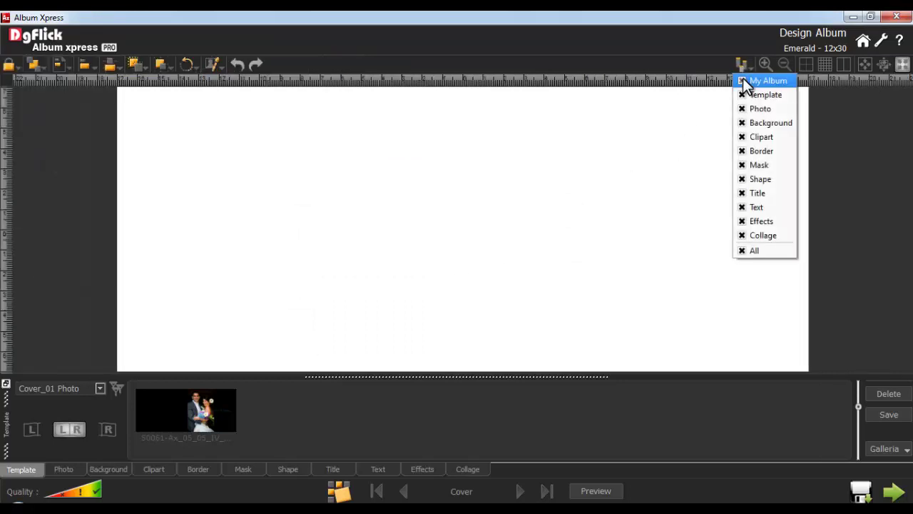
left_click(743, 78)
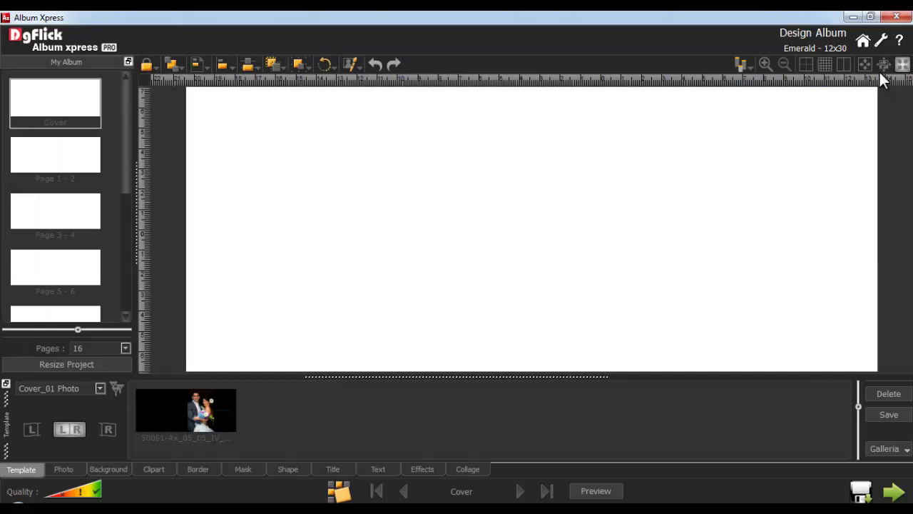
left_click(902, 64)
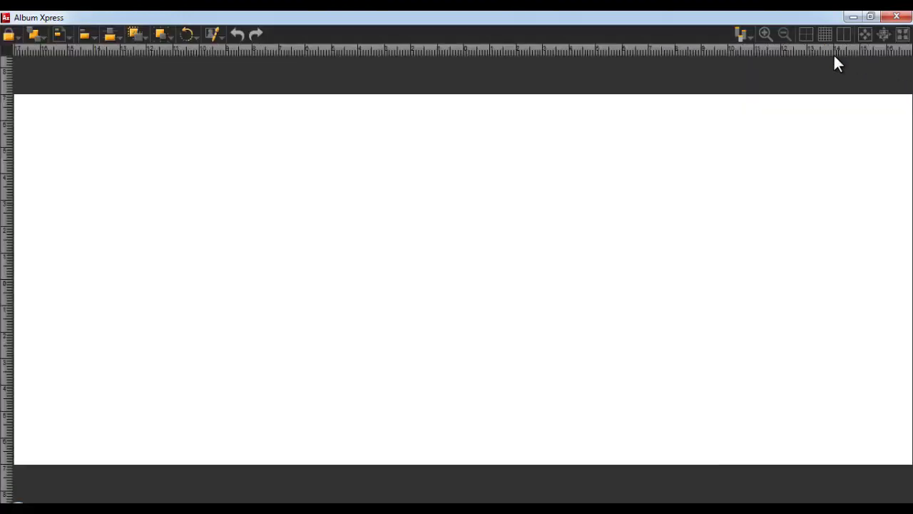
left_click(742, 35)
left_click(743, 50)
left_click(742, 34)
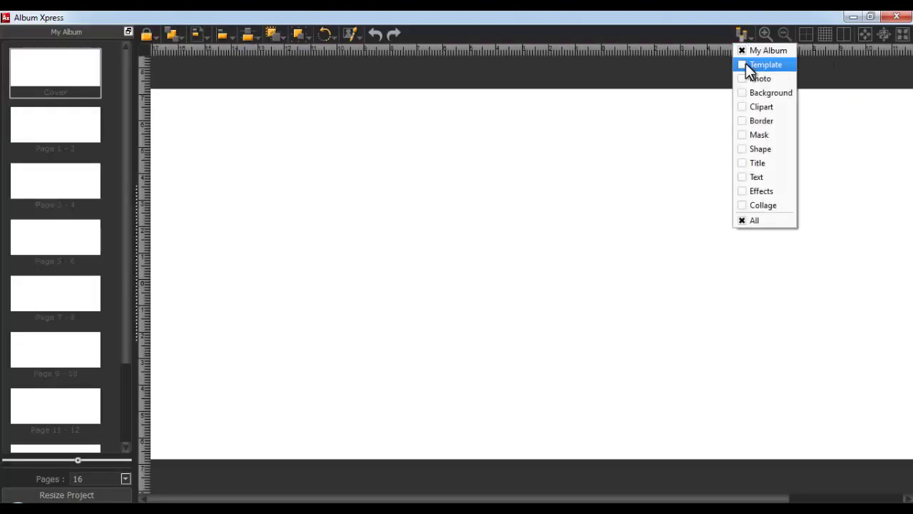
left_click(745, 63)
left_click(744, 35)
left_click(743, 64)
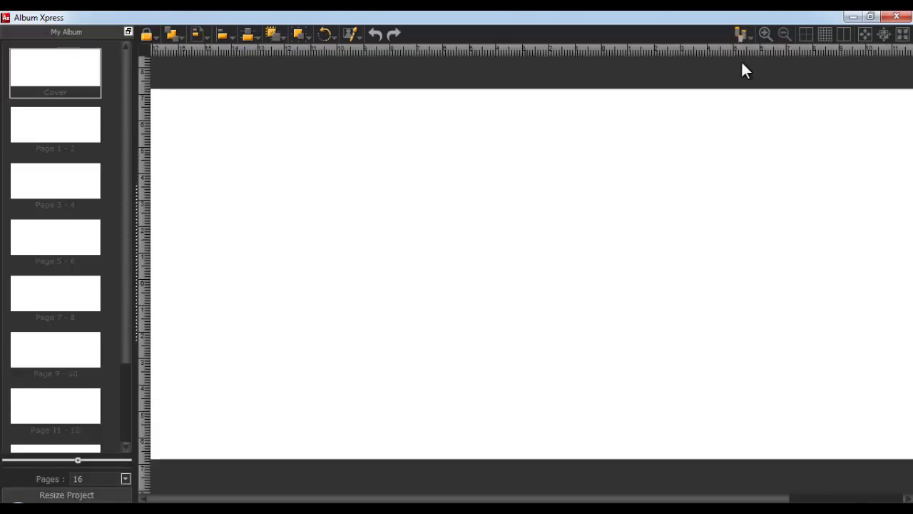
left_click(903, 33)
left_click_drag(64, 30, 164, 422)
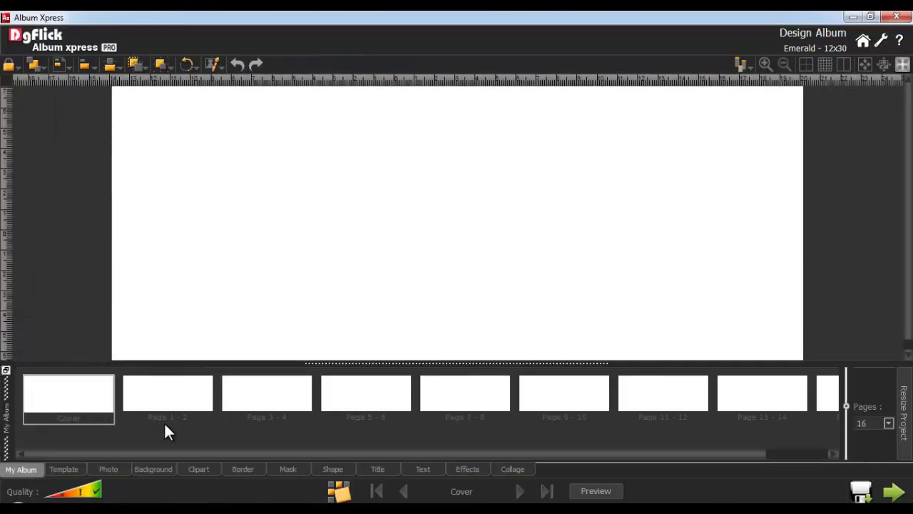
Apply the pale green white-flower background to the cover, unfitted, and show its Ready Tone variants
left_click(152, 469)
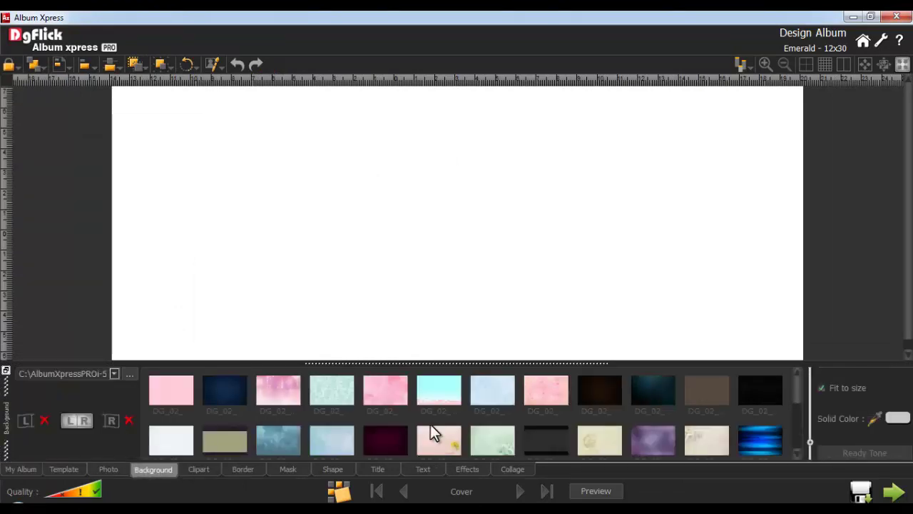
left_click_drag(800, 386, 799, 441)
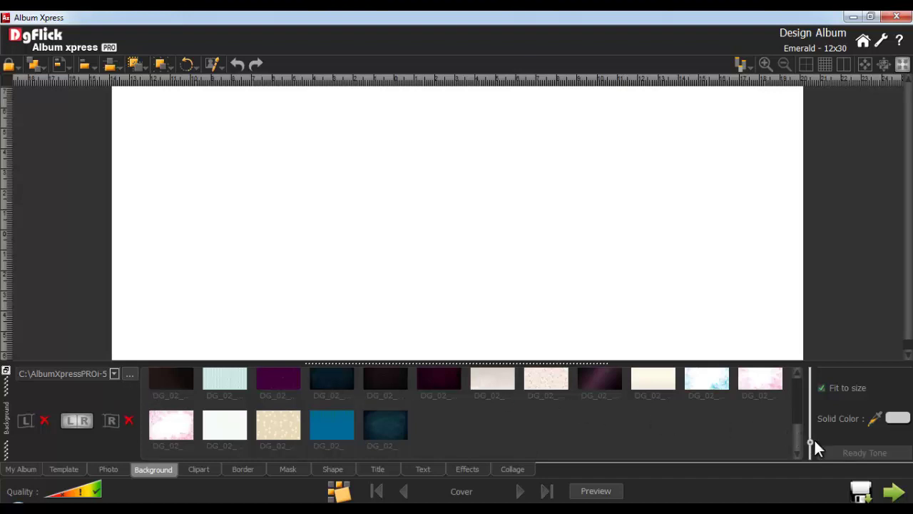
left_click_drag(809, 442, 812, 419)
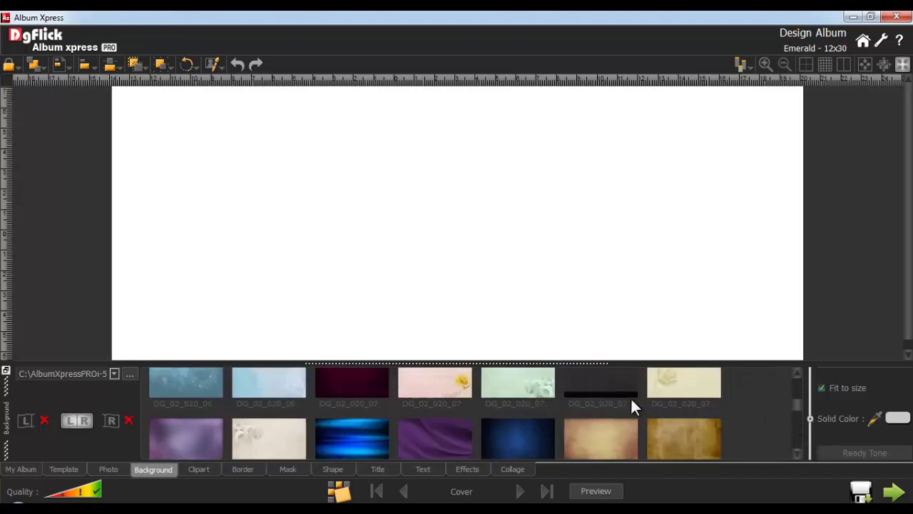
double_click(536, 392)
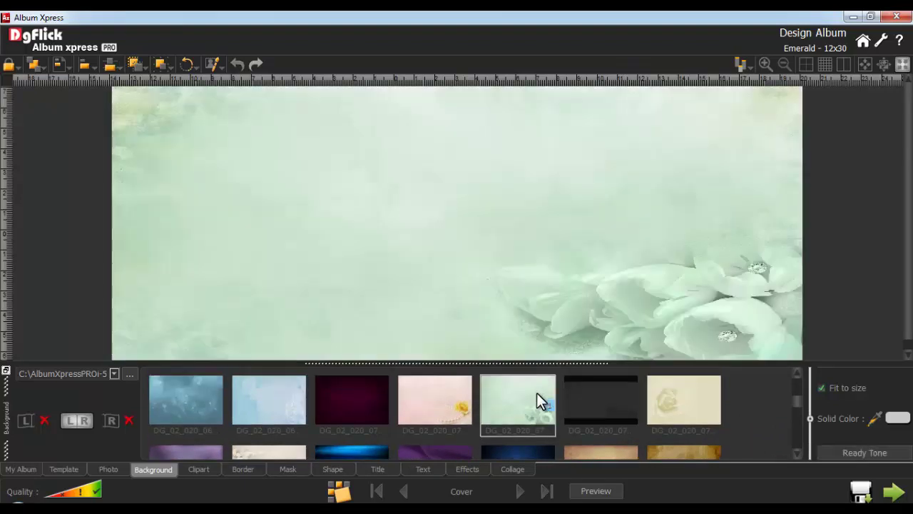
left_click(822, 388)
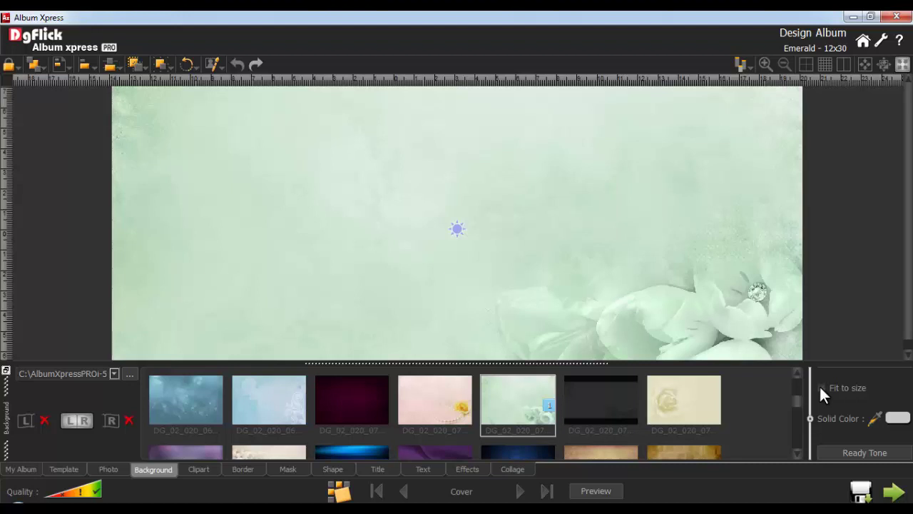
left_click(856, 452)
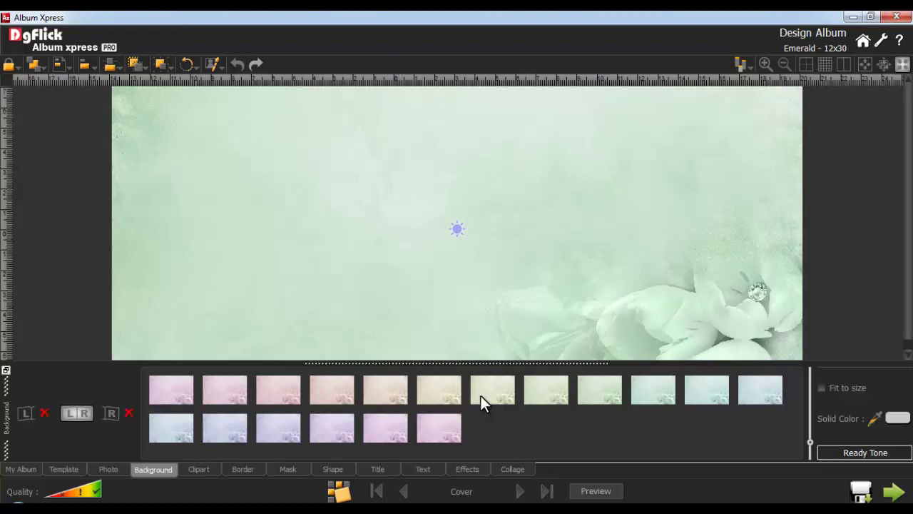
Load the Wedding Photos 1 folder from drive E: and sort the photos in descending order
left_click(109, 469)
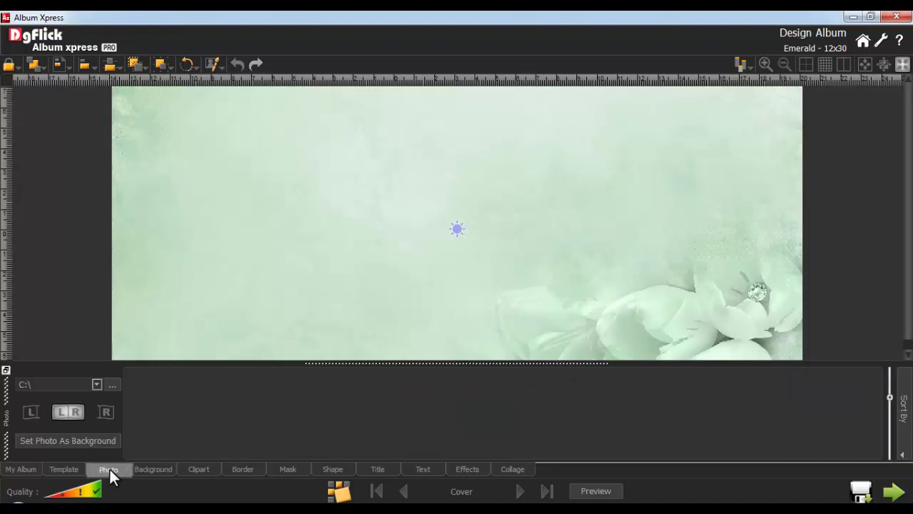
left_click(112, 385)
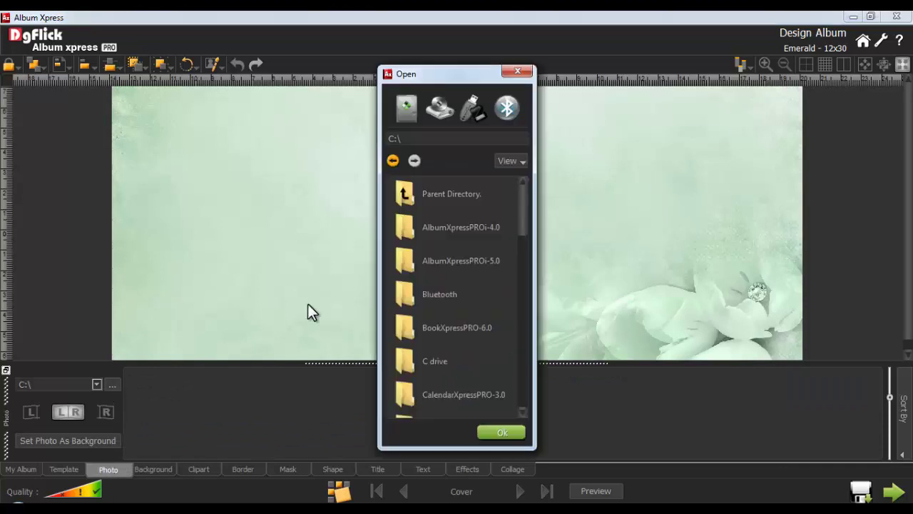
left_click(413, 110)
double_click(428, 266)
double_click(465, 330)
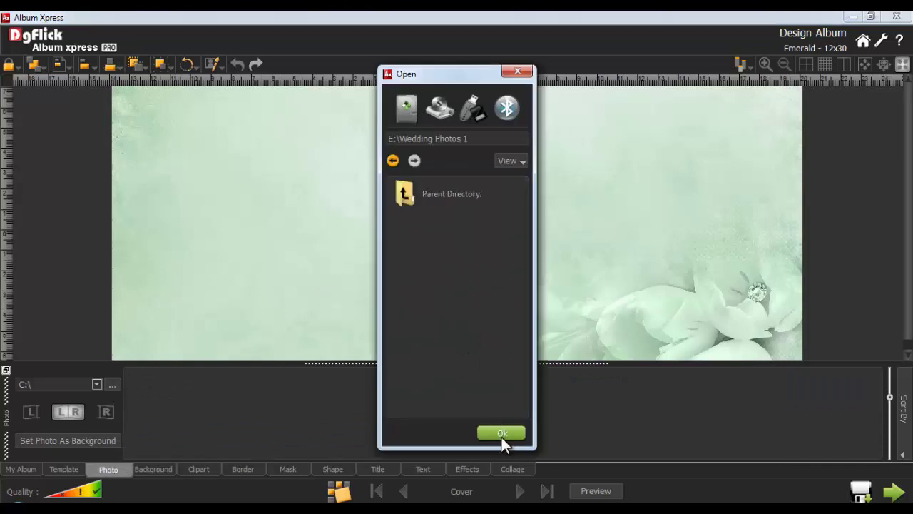
left_click(501, 434)
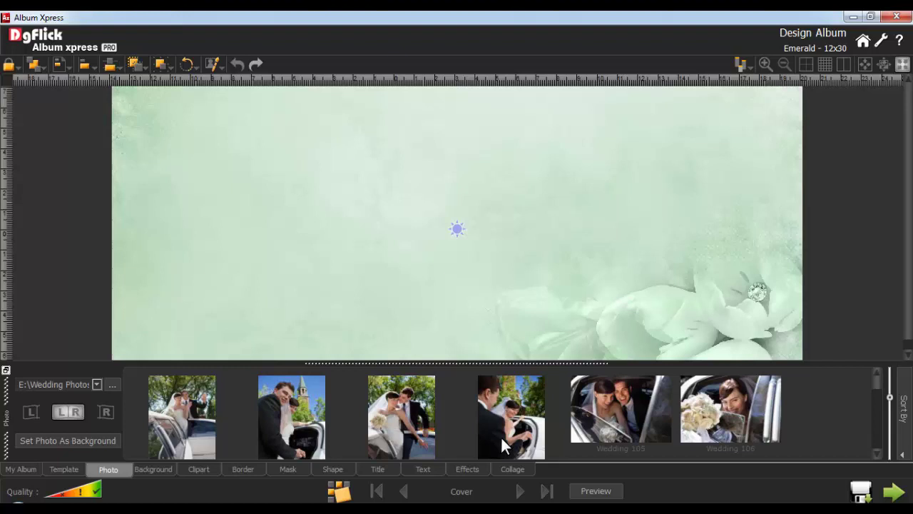
mouse_move(890, 397)
left_mouse_down()
mouse_move(896, 404)
mouse_move(896, 391)
left_mouse_up()
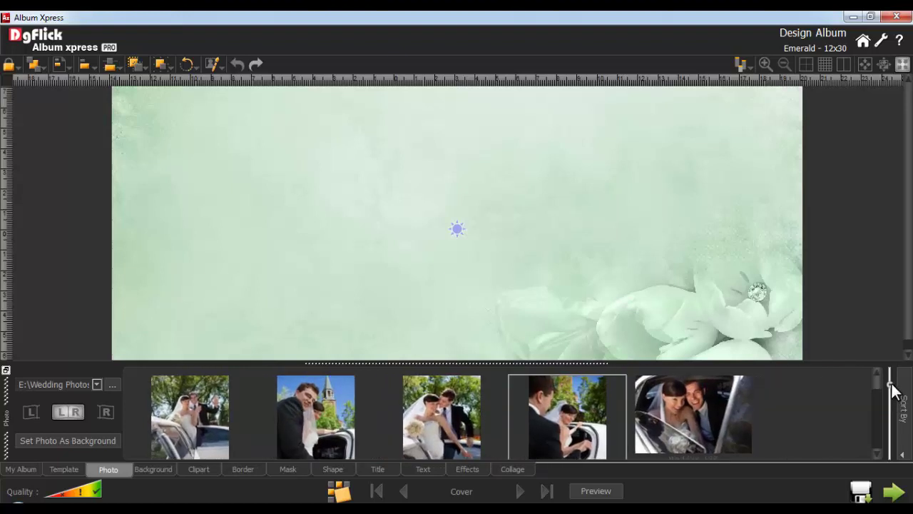
left_click(903, 399)
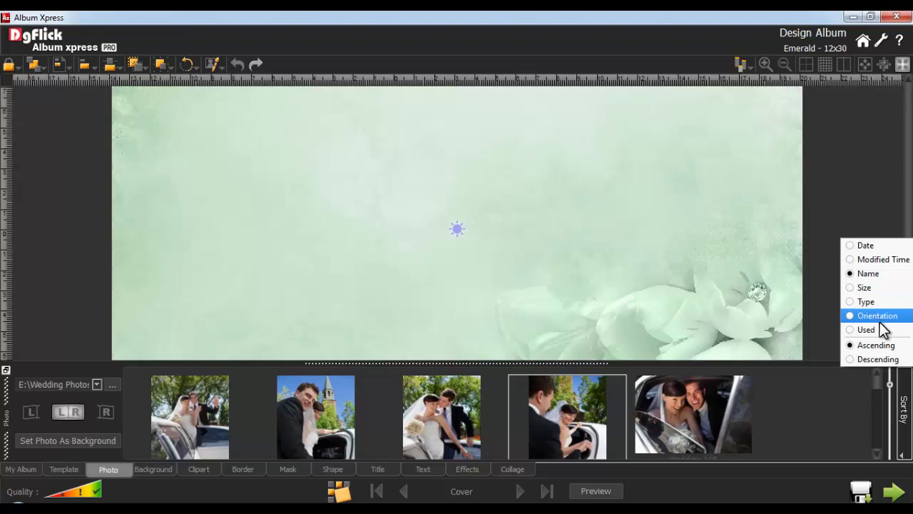
left_click(881, 361)
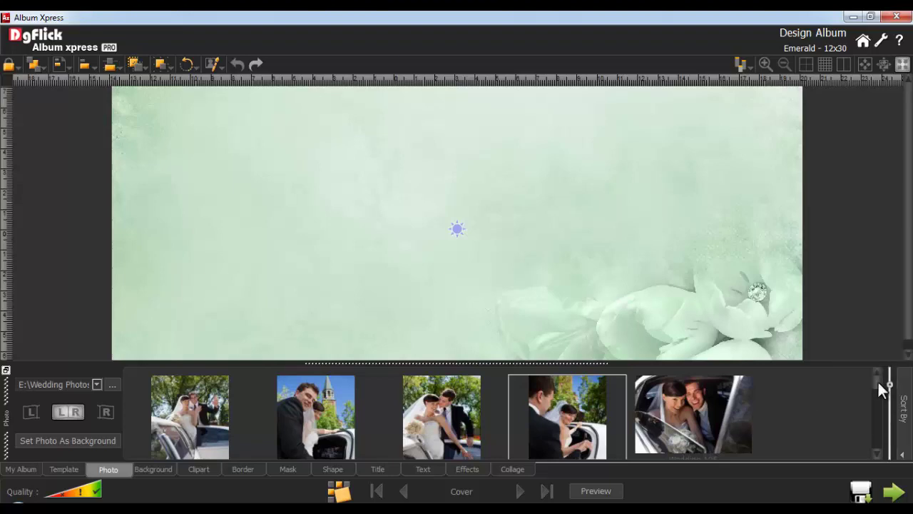
Place the smiling couple photo at the cover's upper right, enlarged, with the couple reframed inside
double_click(317, 407)
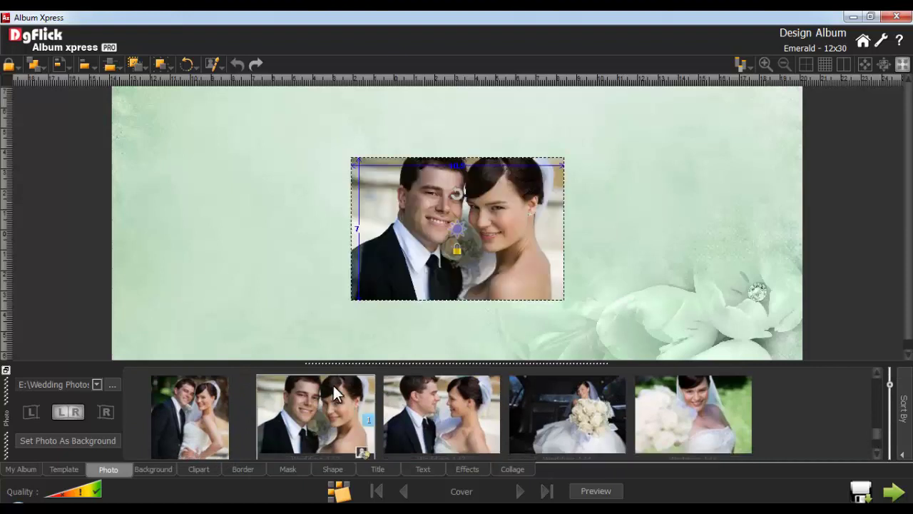
left_click_drag(442, 227, 632, 187)
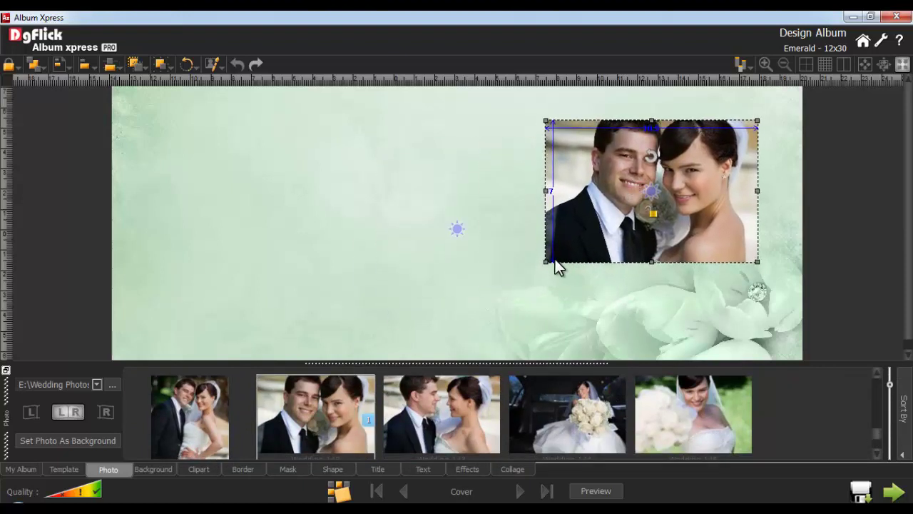
left_click_drag(546, 261, 530, 270)
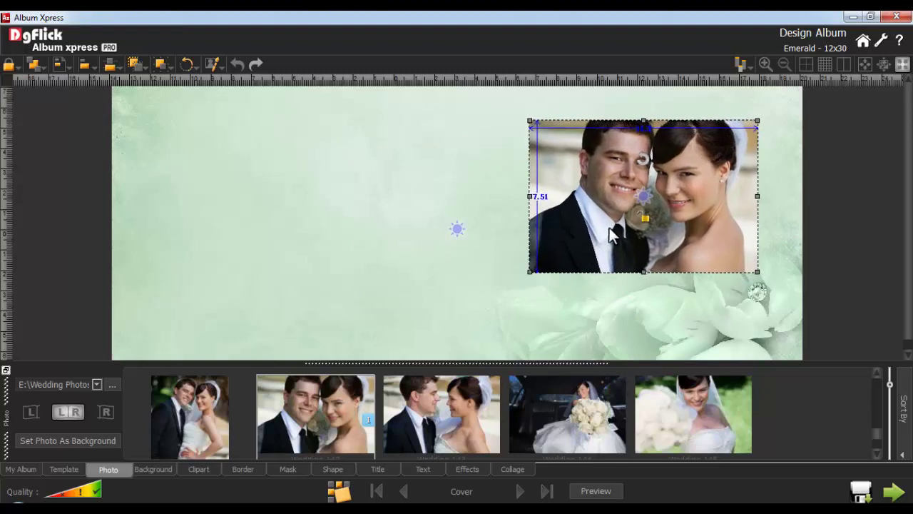
scroll(644, 200, "up", 2)
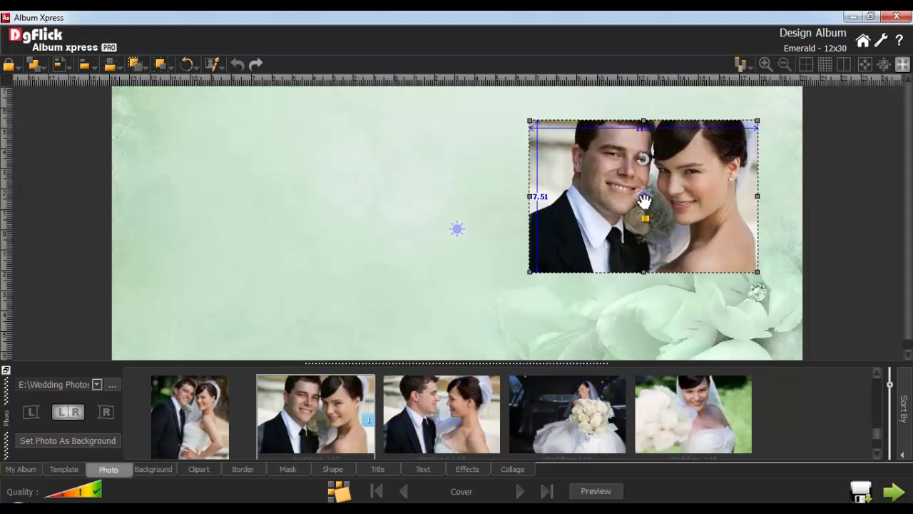
left_click_drag(644, 203, 635, 244)
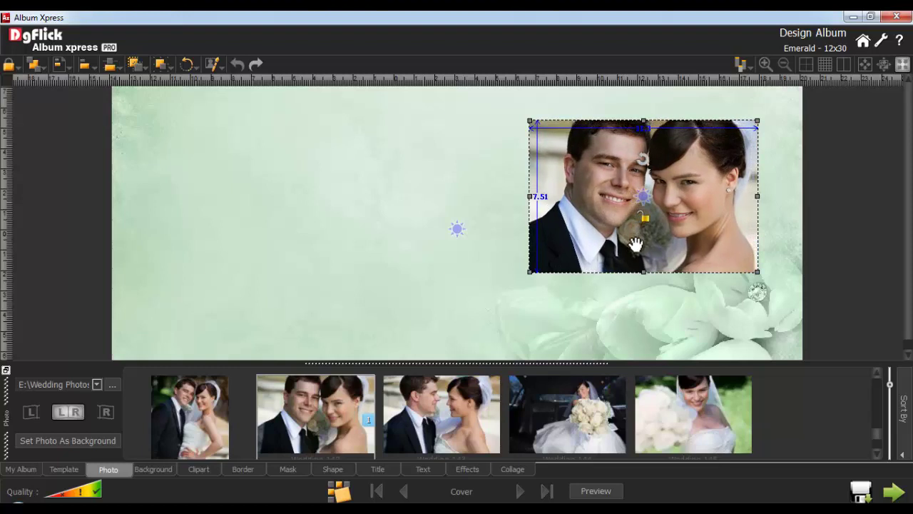
Apply the thin dark-green frame from the border gallery to the couple's photo
left_click(243, 469)
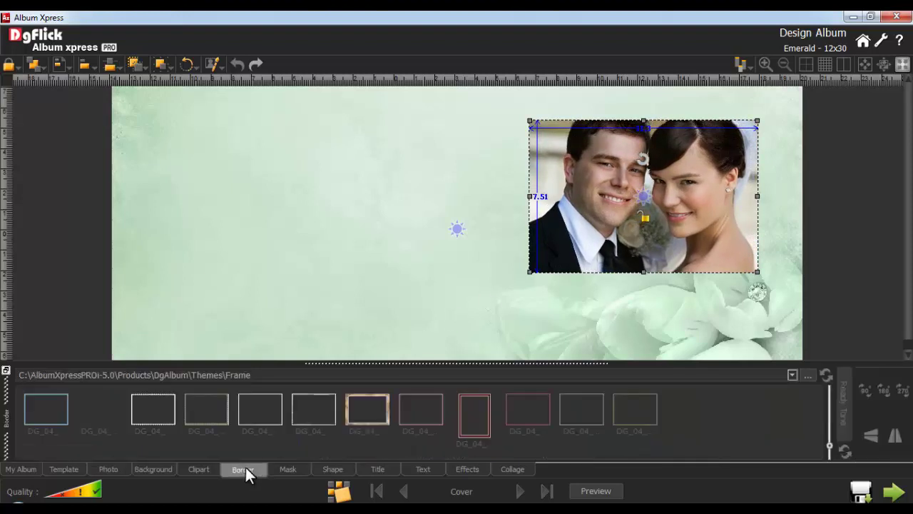
left_click_drag(816, 399, 821, 444)
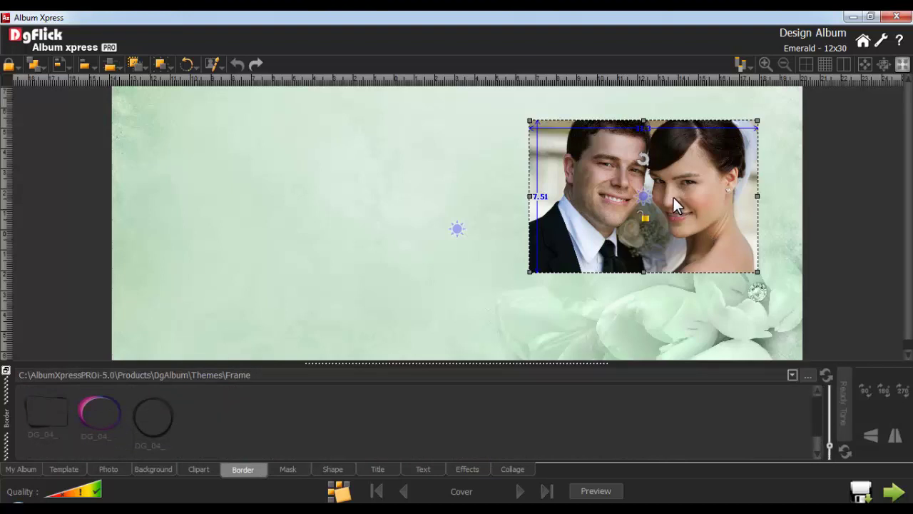
left_click_drag(821, 449, 822, 426)
left_click(587, 425)
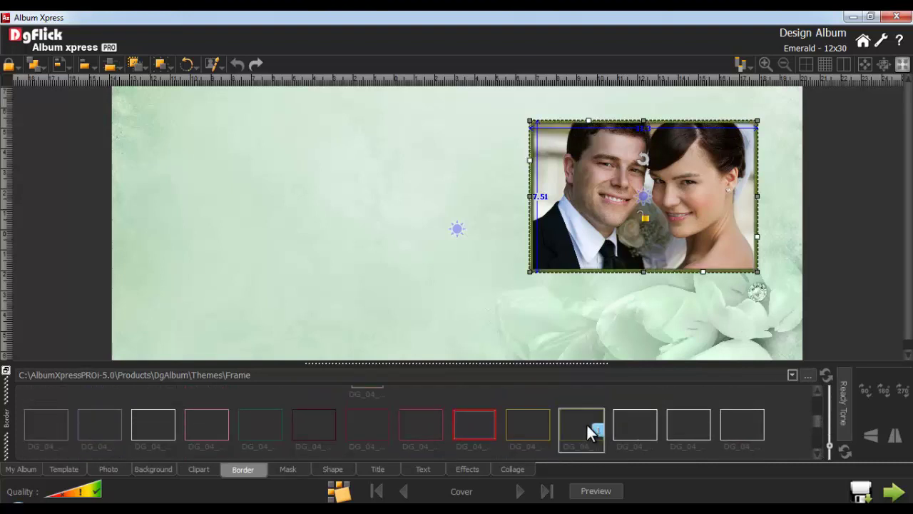
left_click(844, 409)
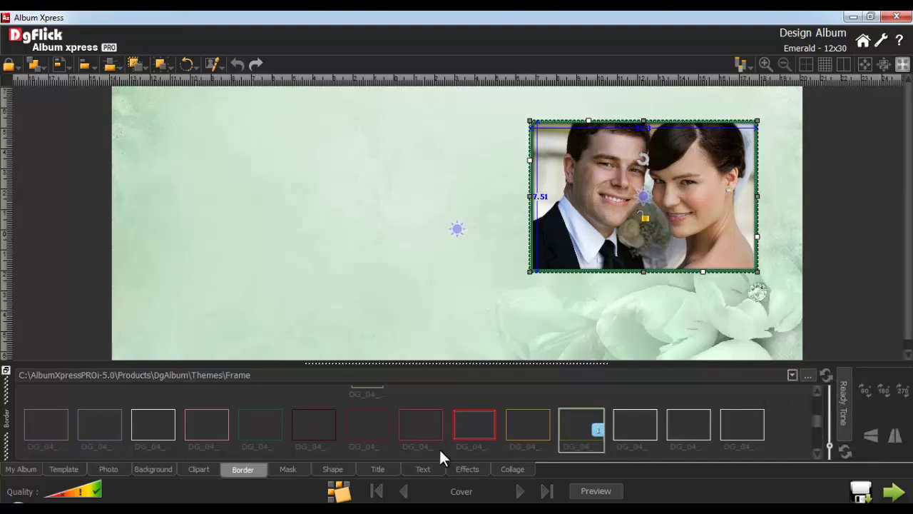
Add the title 'Our Wedding' below the photo in Script MT Bold, size 95
left_click(377, 473)
left_click(292, 396)
type("Our Wedding")
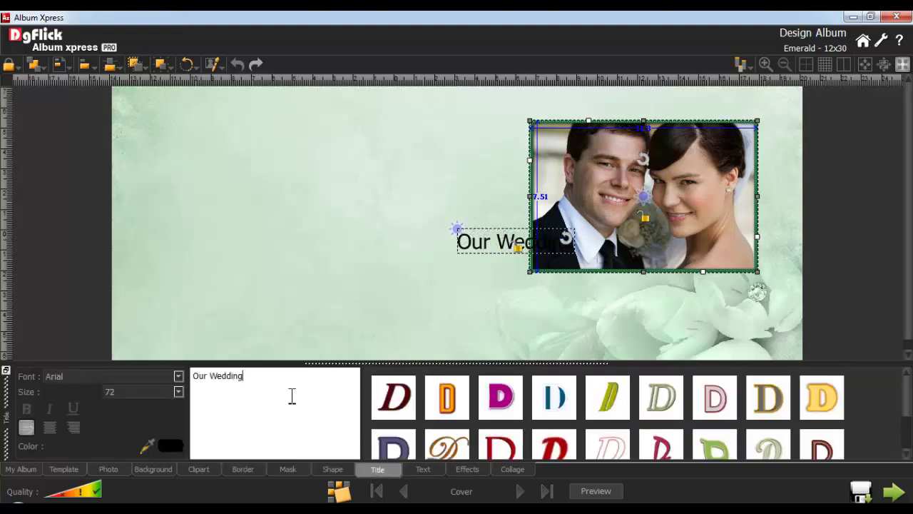
left_click_drag(504, 245, 656, 288)
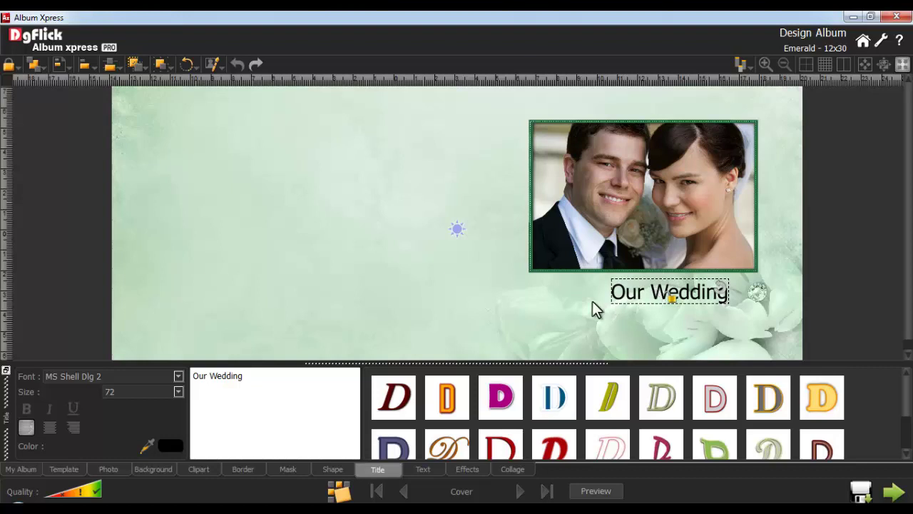
left_click(178, 376)
left_click_drag(274, 221, 271, 339)
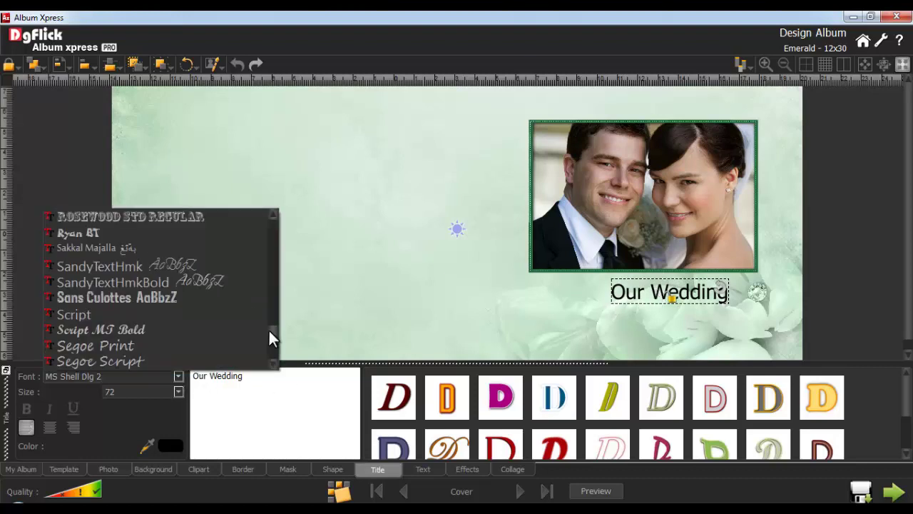
left_click(100, 329)
double_click(114, 391)
type("905")
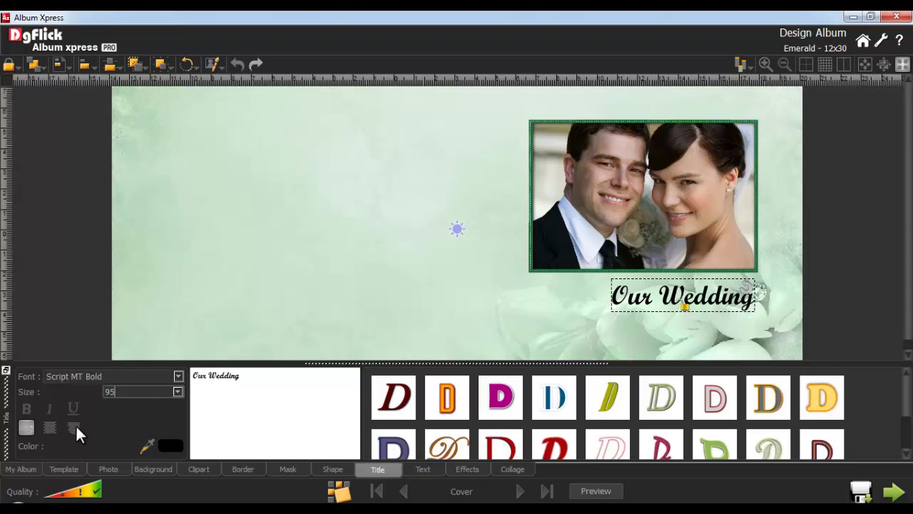
Give the title the white outlined title style
left_click(170, 446)
left_click(511, 377)
left_click_drag(907, 388, 906, 428)
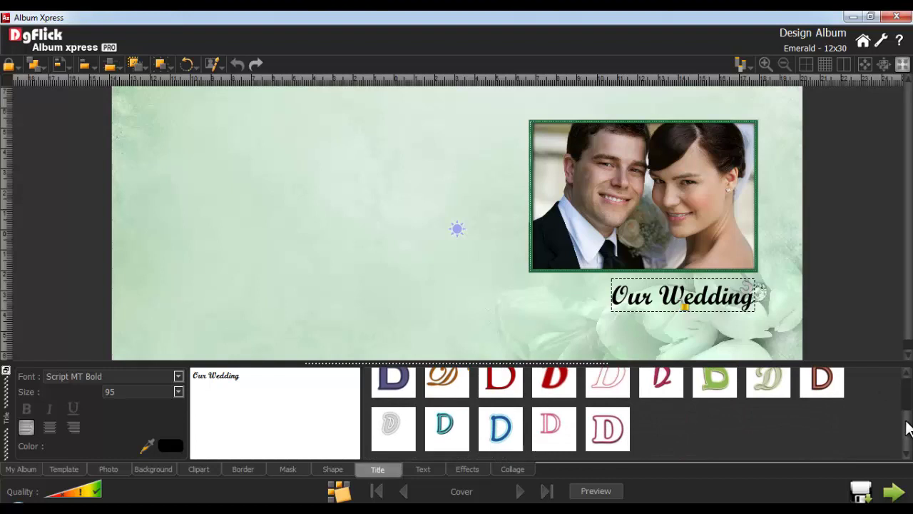
left_click(608, 447)
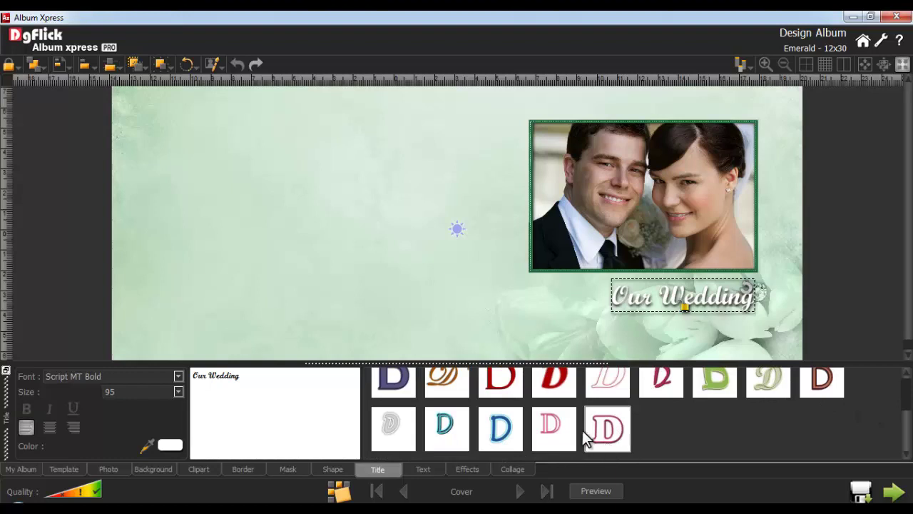
left_click(147, 445)
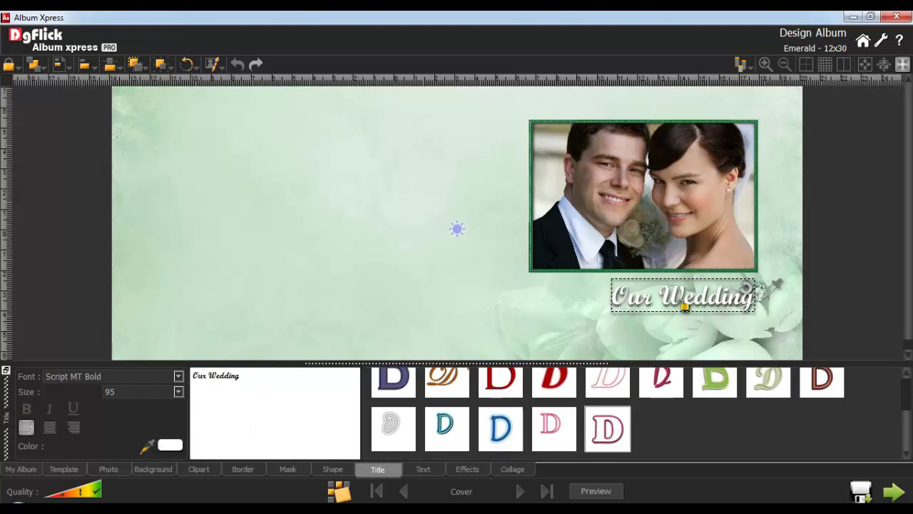
Centre the title horizontally under the couple's photo using object-based alignment
left_click(719, 241)
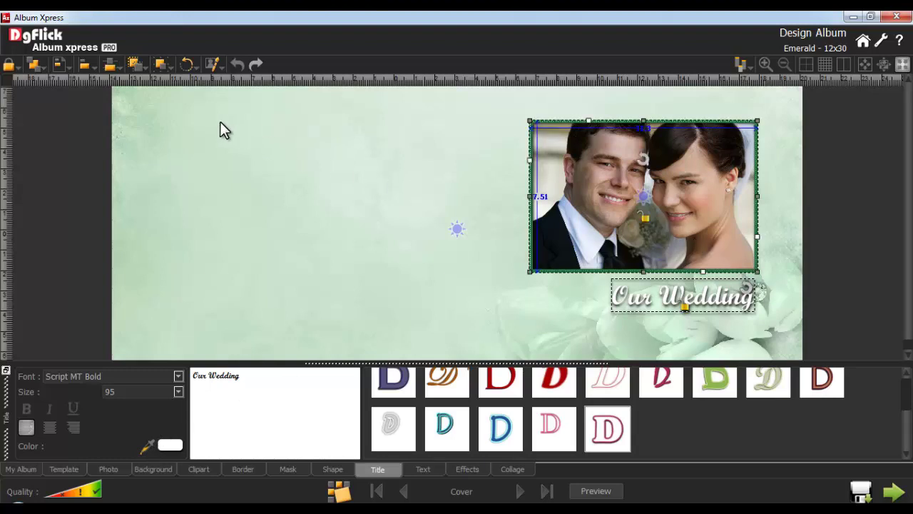
left_click(81, 66)
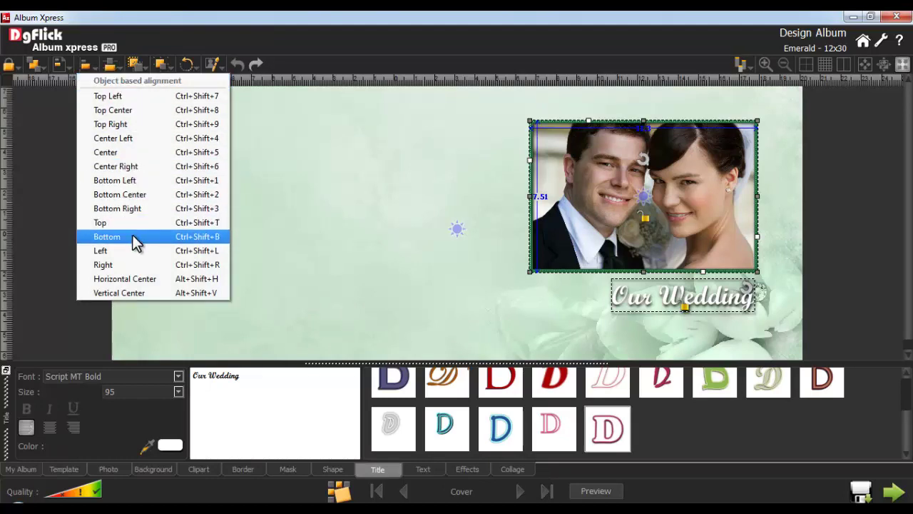
left_click(125, 279)
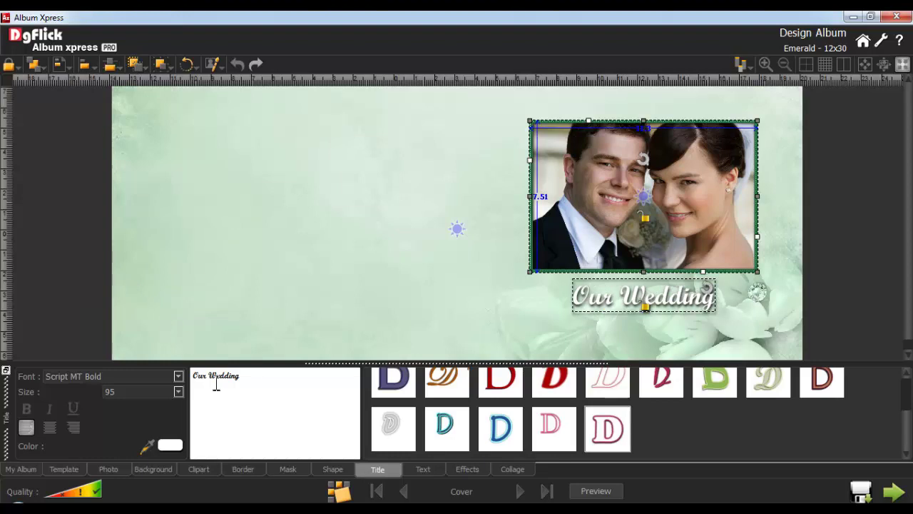
Add a square shape at the cover's left and stretch it up to the top edge
left_click(333, 470)
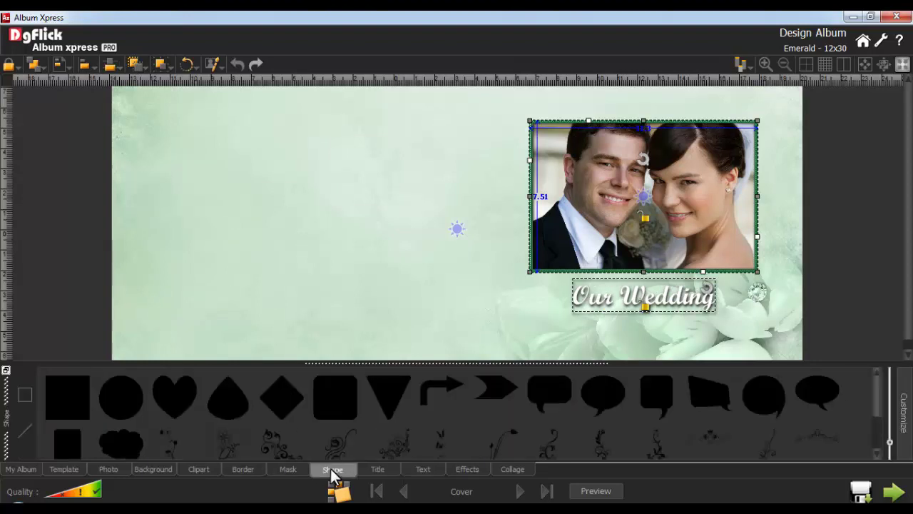
left_click_drag(880, 388, 880, 432)
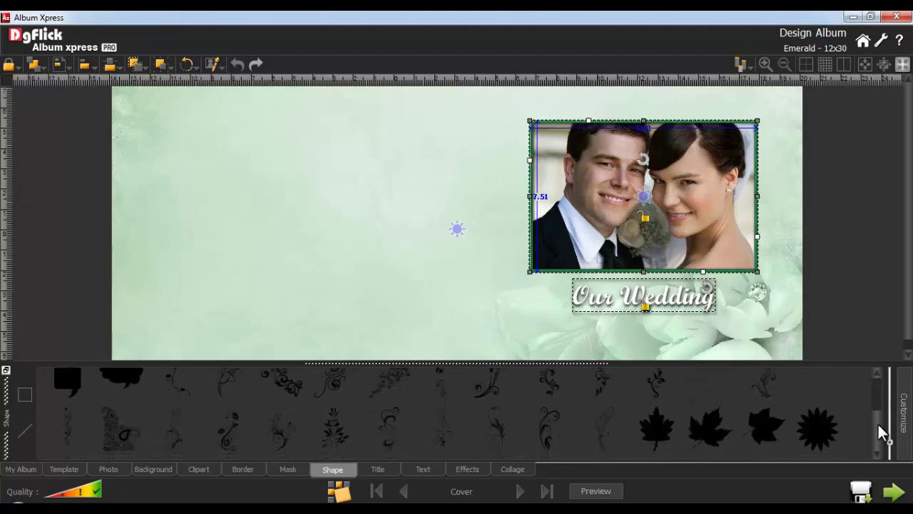
left_click_drag(889, 440, 890, 431)
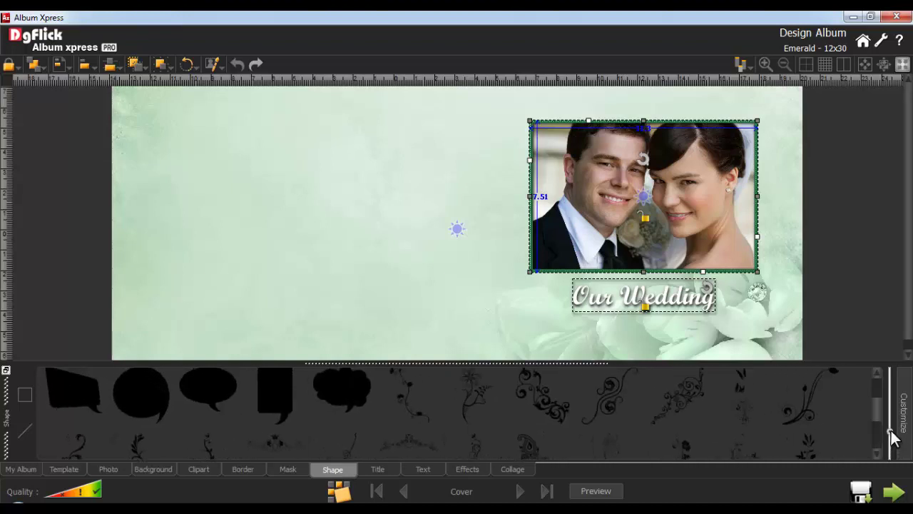
scroll(881, 402, "up", 3)
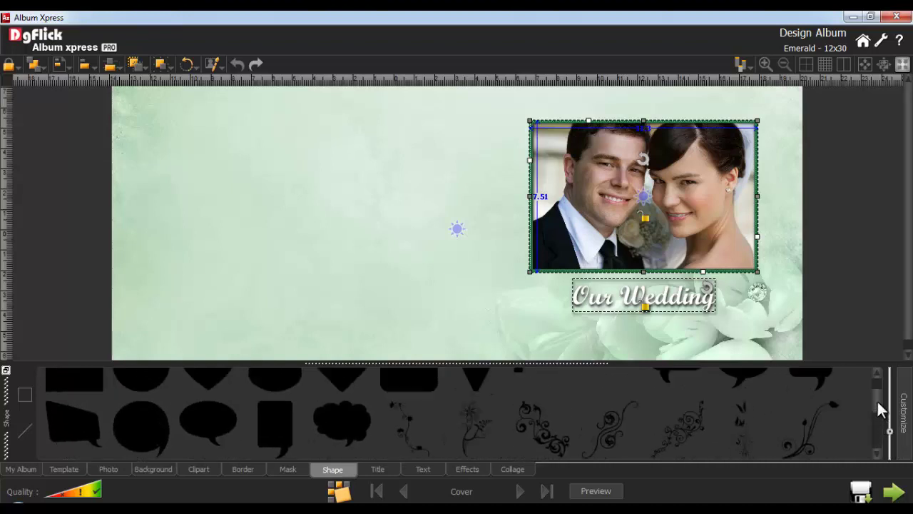
double_click(90, 403)
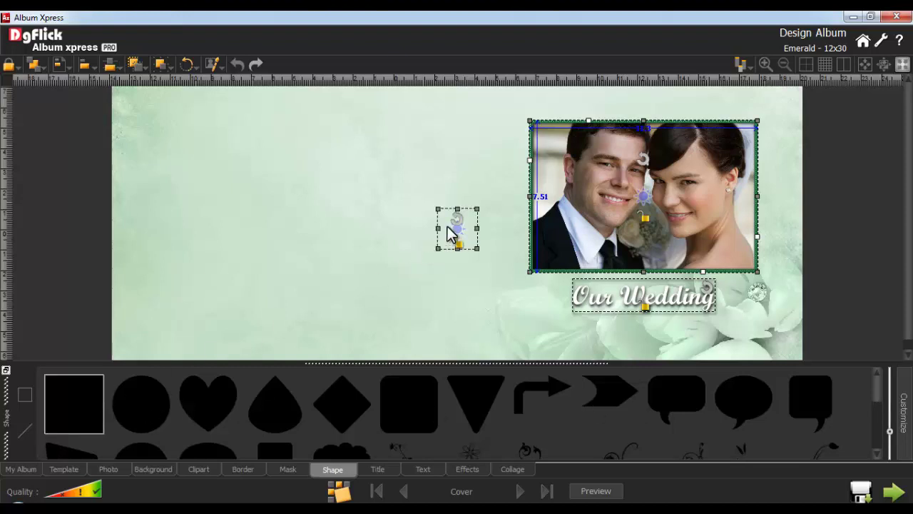
left_click_drag(443, 231, 279, 358)
left_click_drag(278, 117, 279, 75)
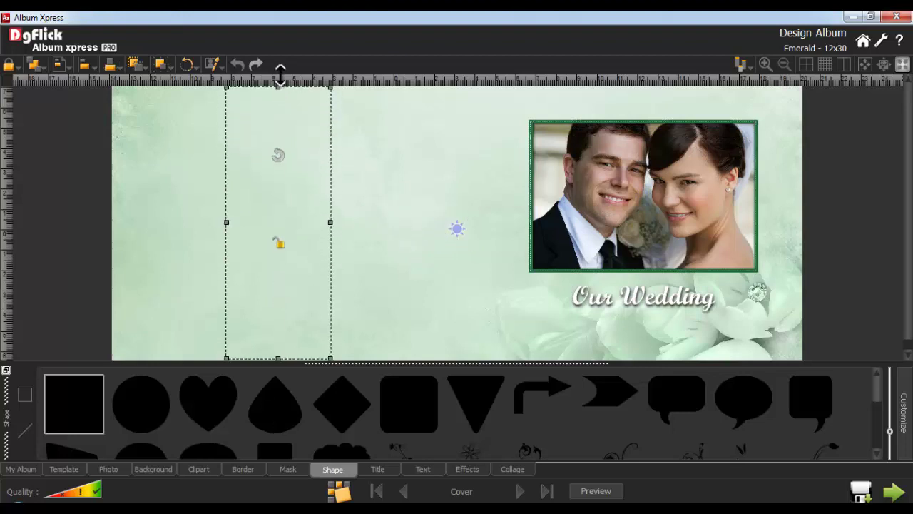
Fill the rectangle with a darkened green sampled from the background, at 80% opacity
left_click(905, 415)
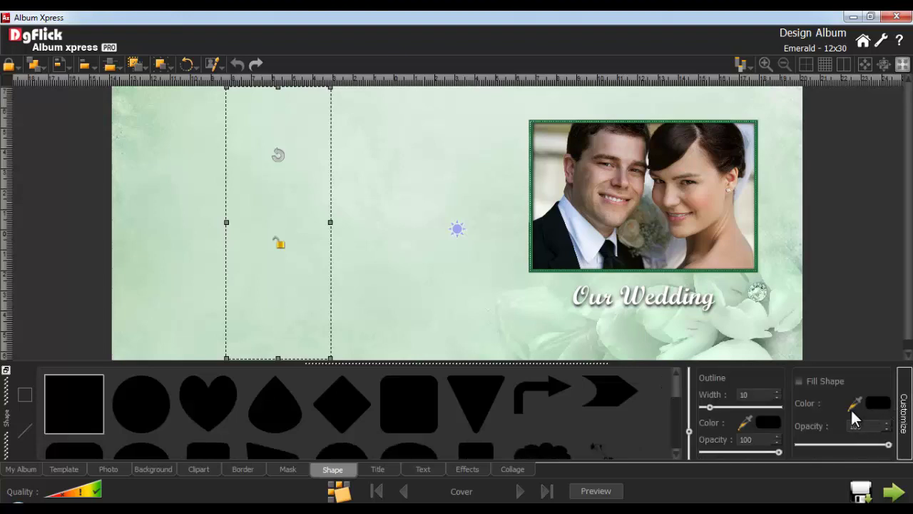
left_click(799, 382)
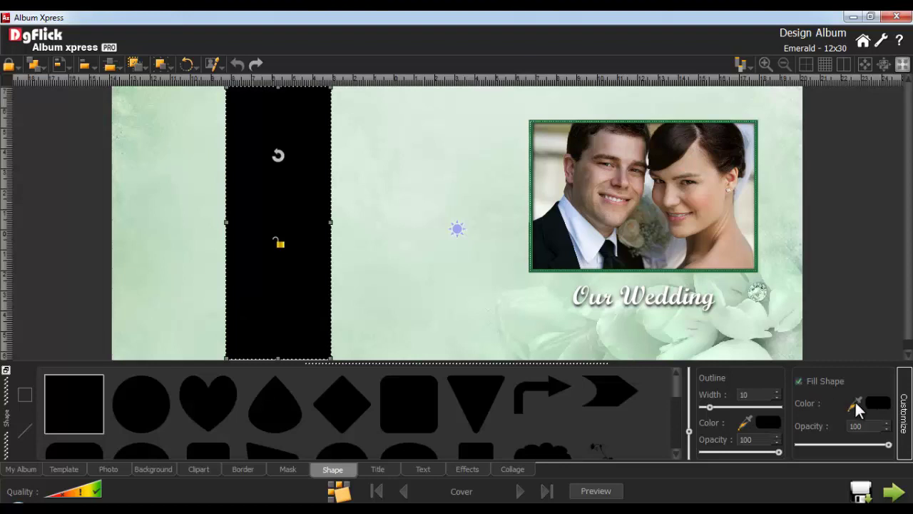
left_click(854, 401)
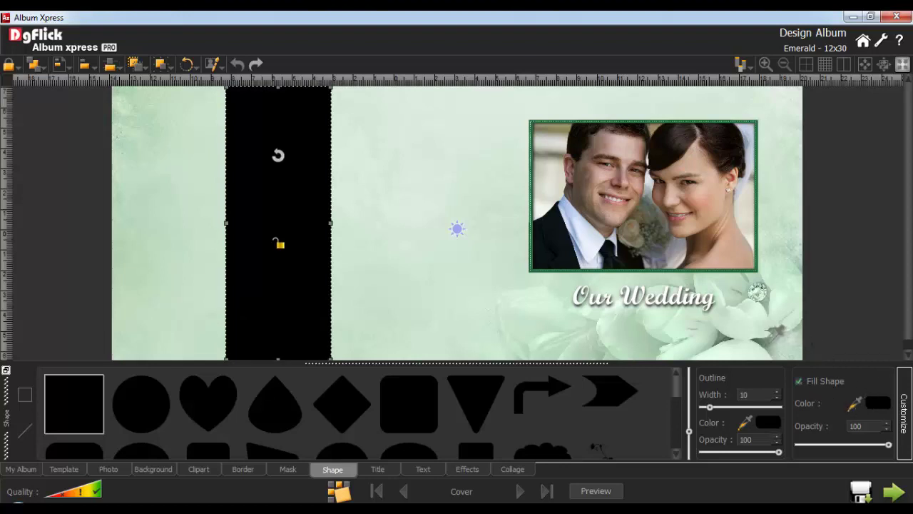
left_click(457, 228)
left_click(877, 402)
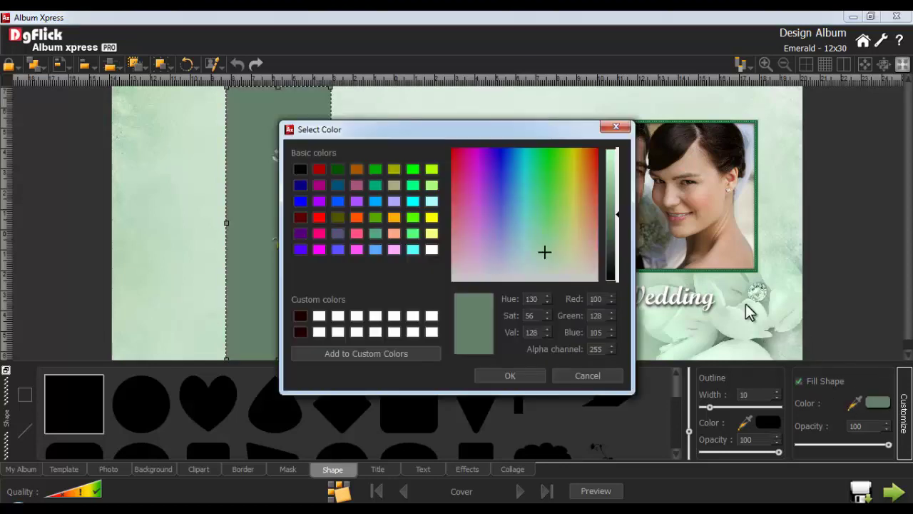
left_click(615, 224)
left_click_drag(615, 224, 614, 236)
left_click(511, 375)
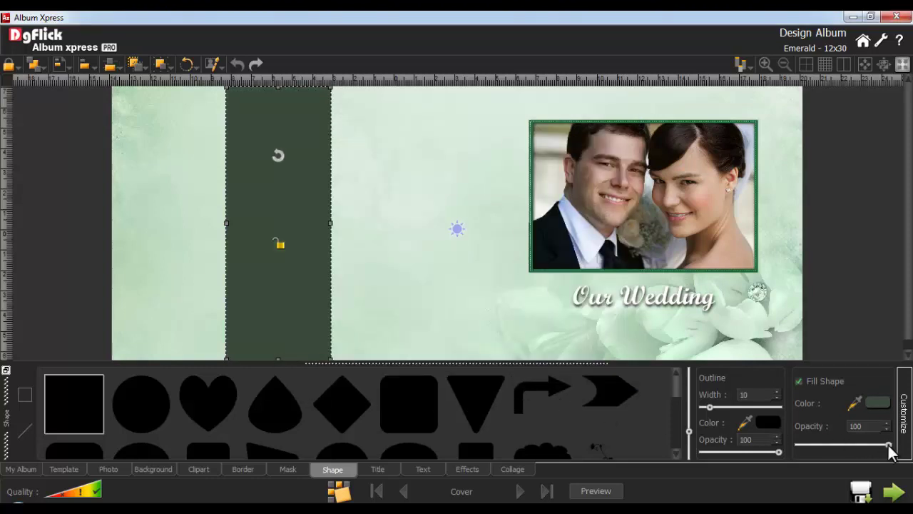
left_click_drag(889, 445, 871, 445)
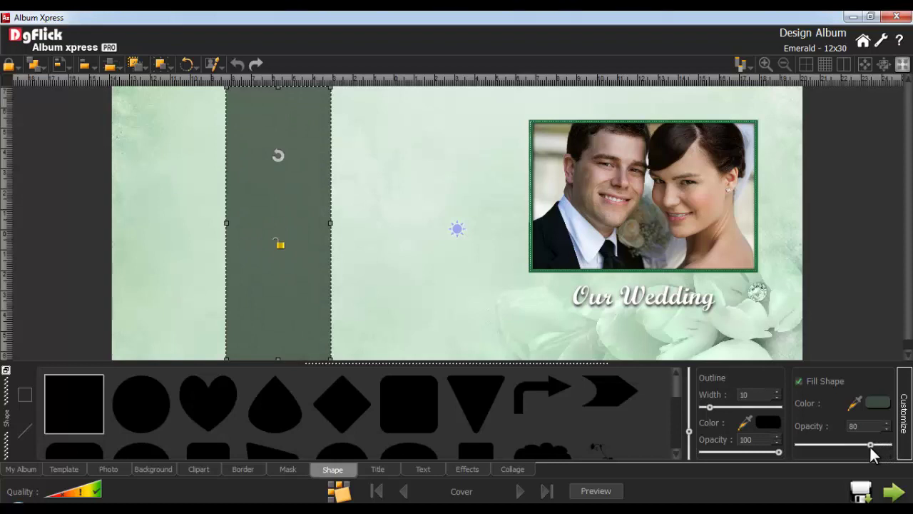
left_click(120, 468)
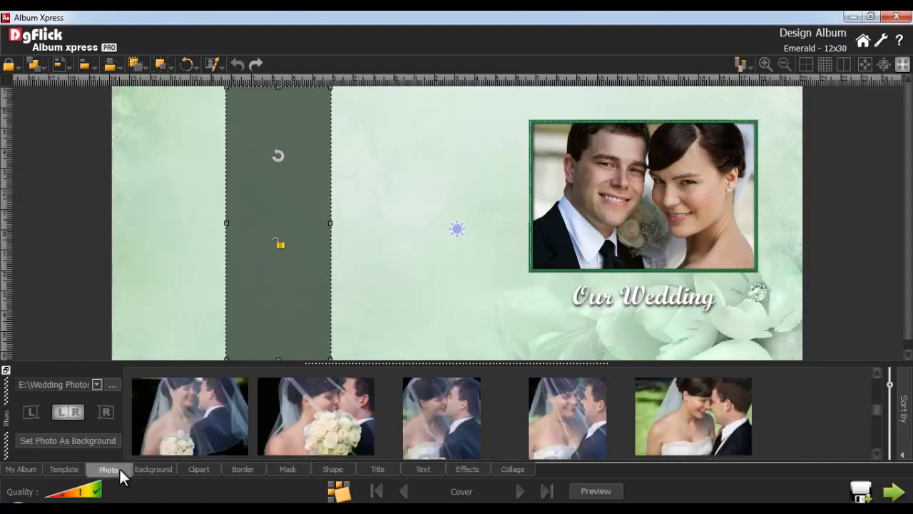
Place a shrunken bouquet photo on the green strip and add two more wedding photos beside it
double_click(315, 413)
left_click_drag(439, 232, 266, 181)
left_click_drag(179, 249, 299, 191)
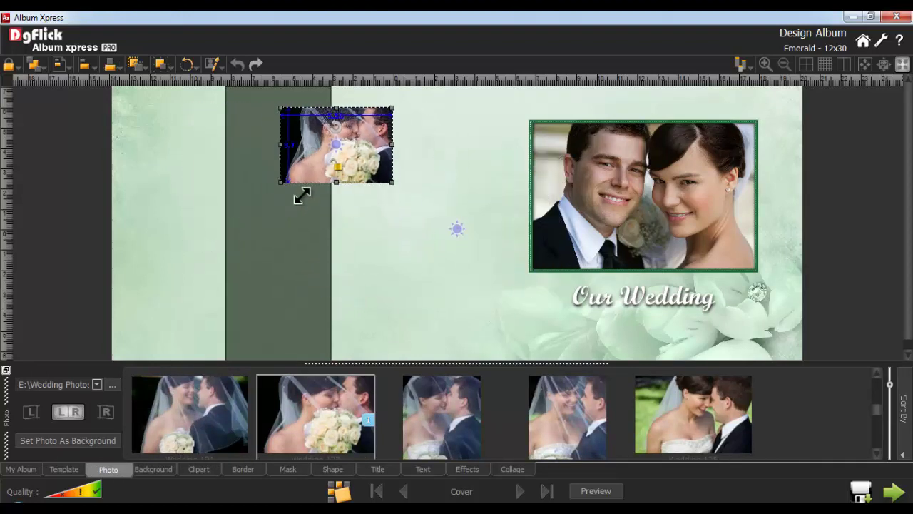
left_click_drag(307, 153, 252, 164)
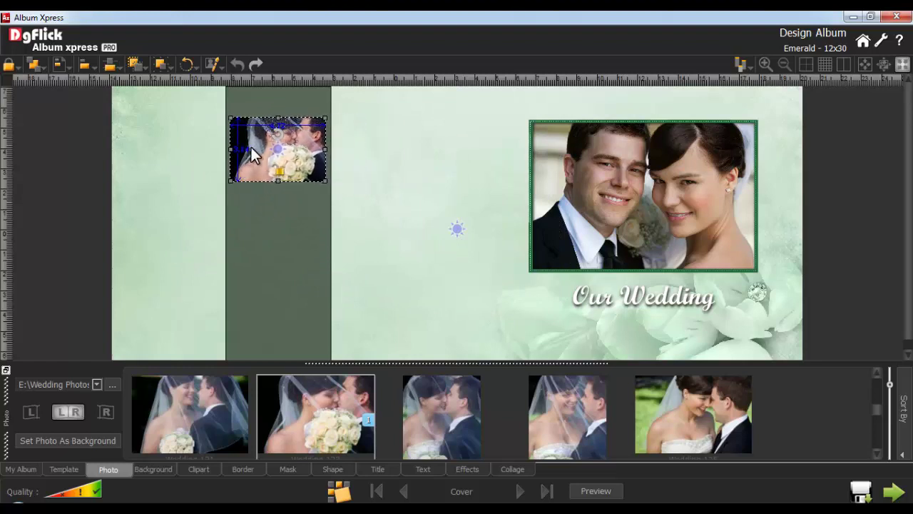
left_click_drag(440, 402, 394, 302)
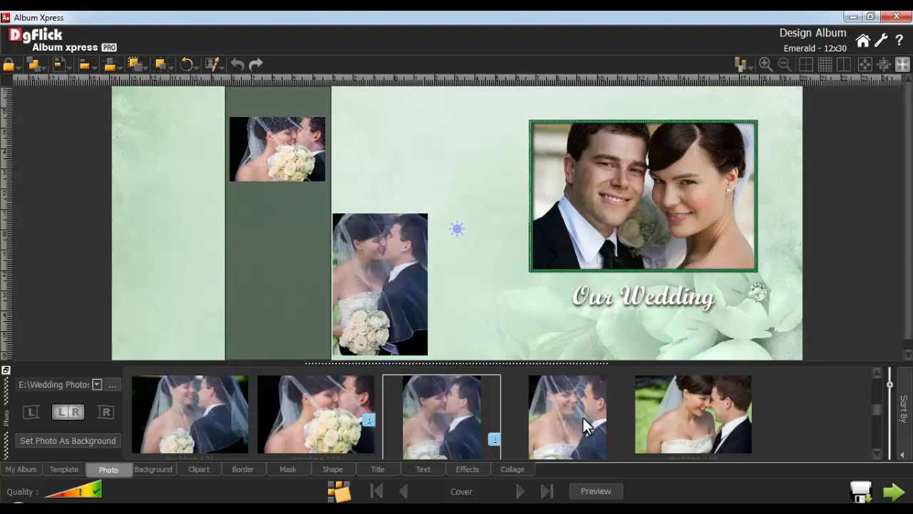
left_click_drag(583, 418, 454, 261)
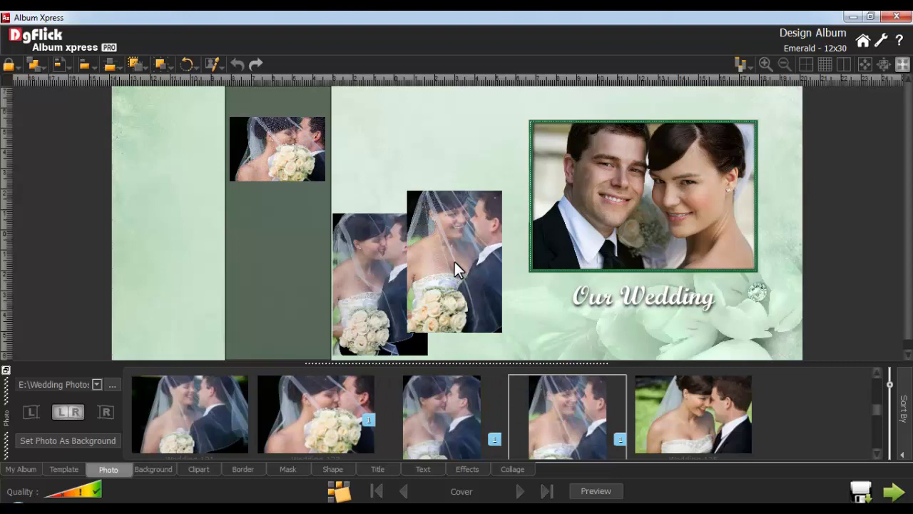
Select all three placed photos for equal sizing
left_click(314, 166)
left_click(367, 237, "ctrl")
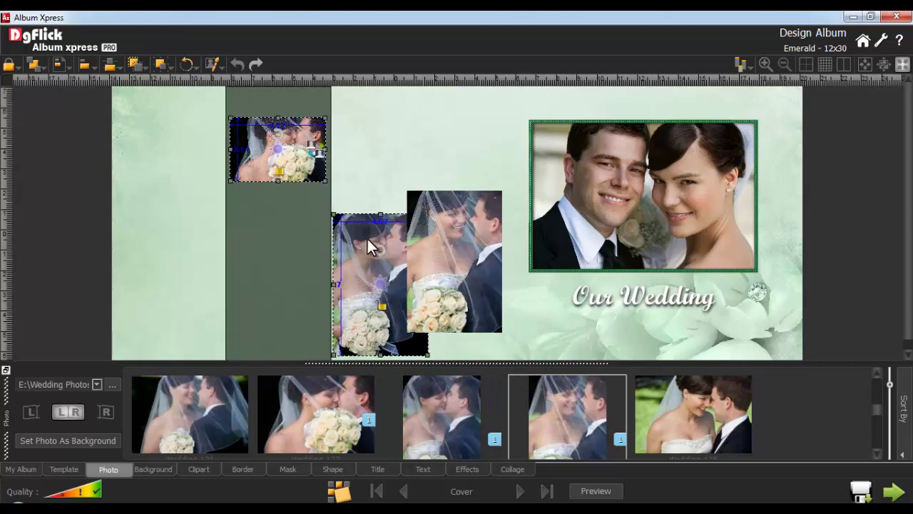
left_click(421, 238, "ctrl")
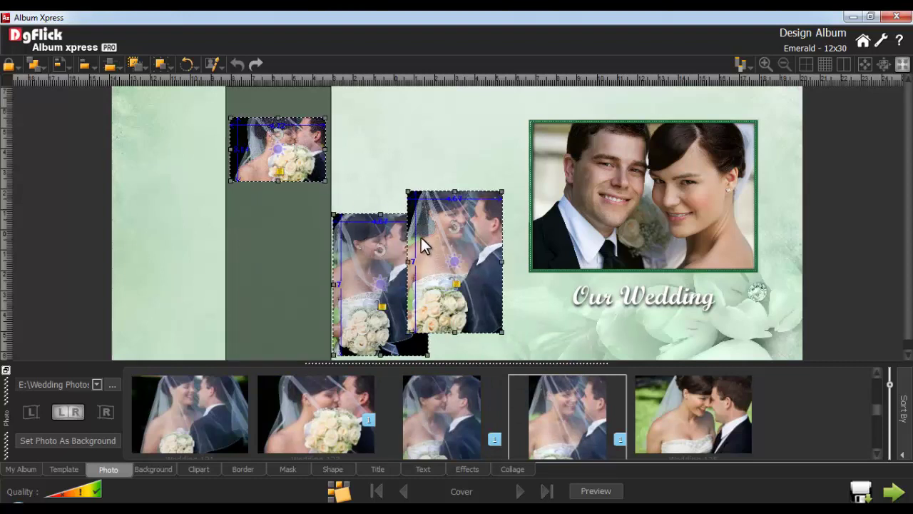
left_click(138, 63)
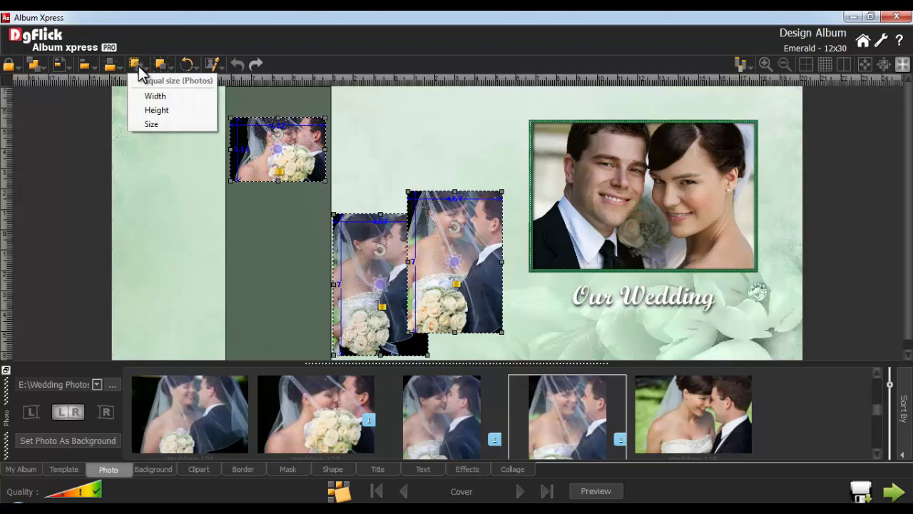
Make the three photos equal in size and stack them in the dark green column
left_click(150, 123)
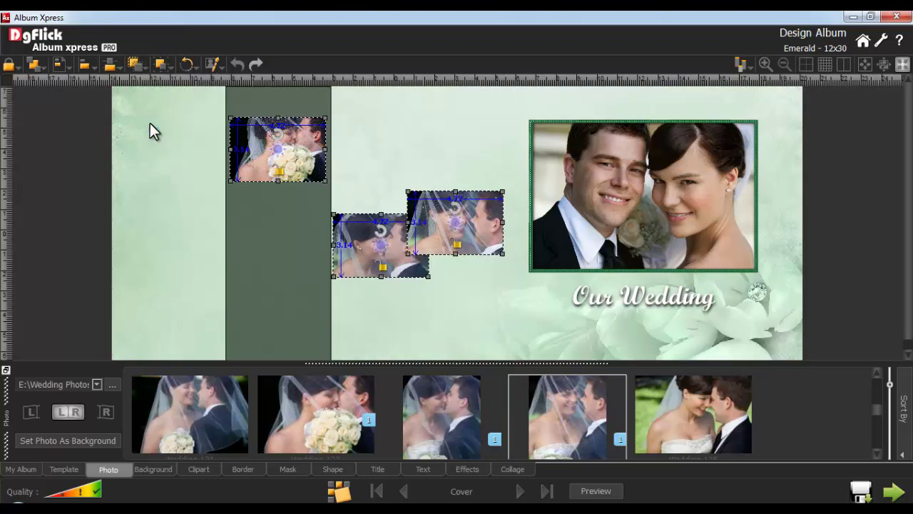
left_click(364, 244)
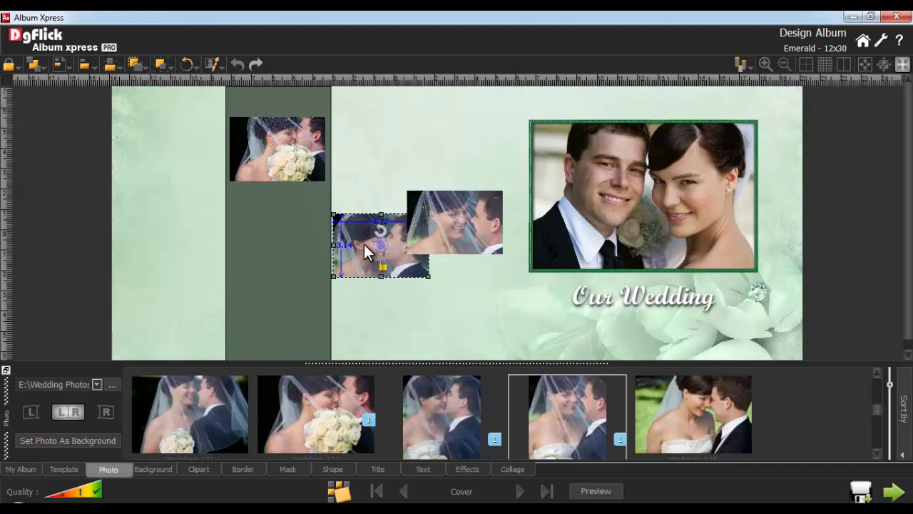
left_click_drag(364, 244, 262, 239)
left_click_drag(435, 219, 260, 306)
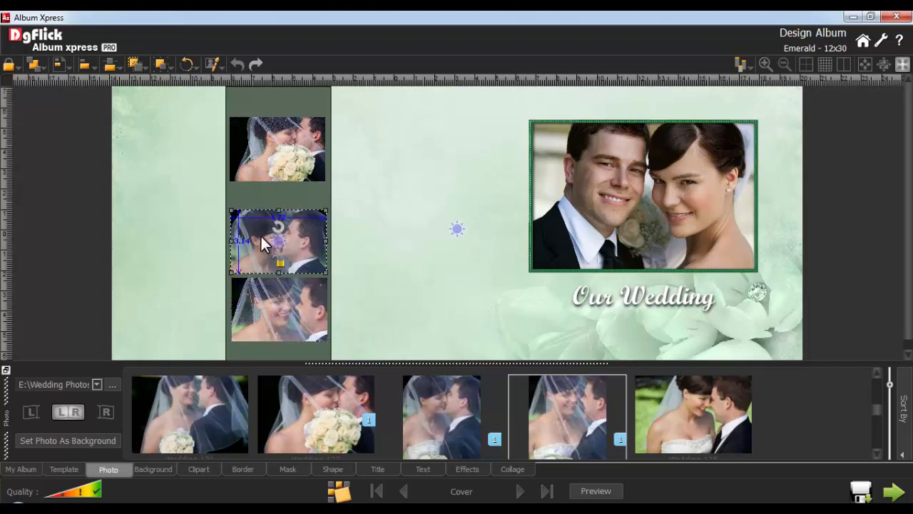
left_click_drag(261, 234, 262, 213)
left_click(268, 305)
left_click_drag(268, 305, 267, 301)
Space the three column photos evenly from top to bottom
left_click(271, 232, "ctrl")
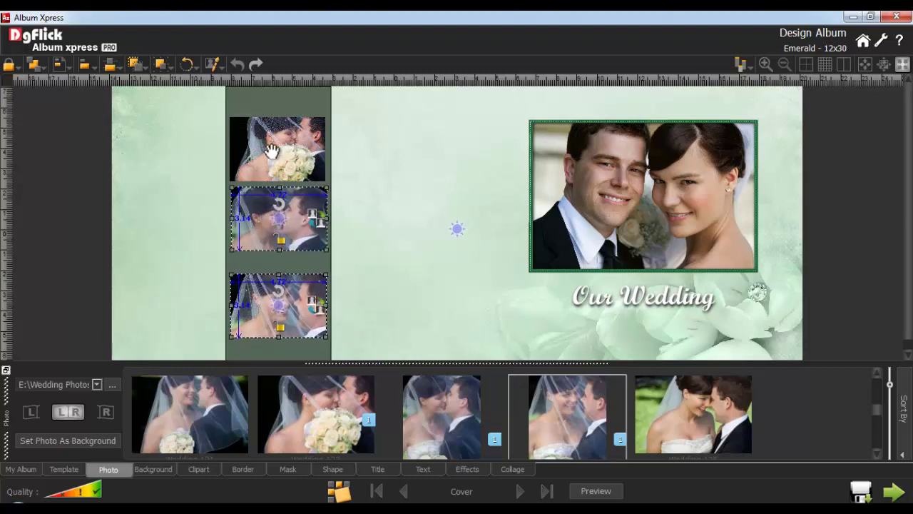
left_click(271, 150, "ctrl")
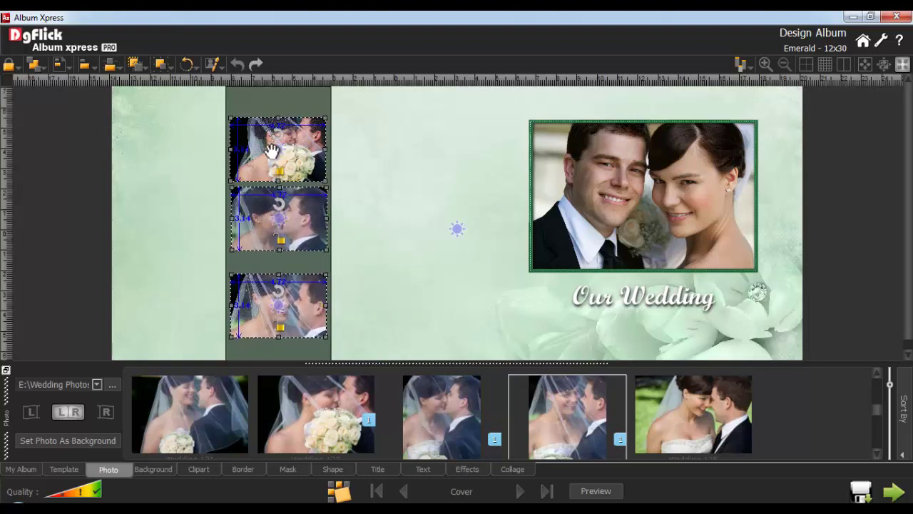
left_click(112, 64)
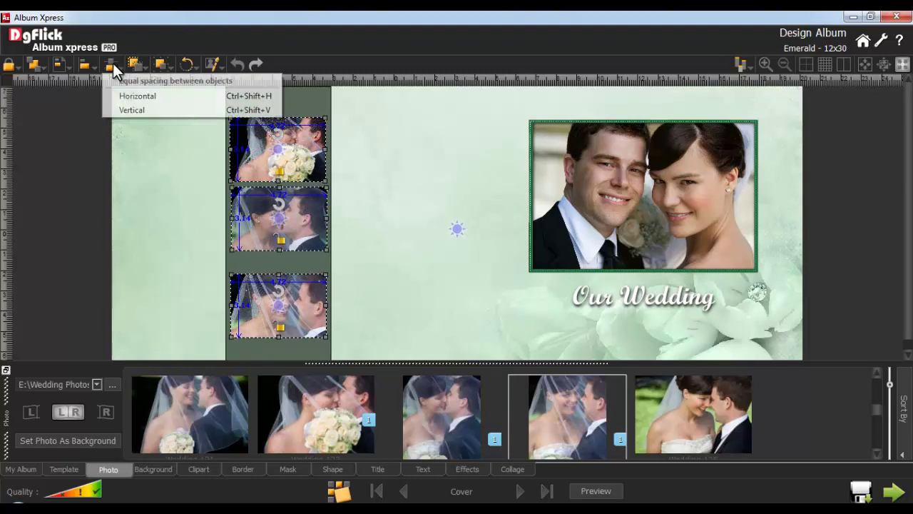
left_click(144, 108)
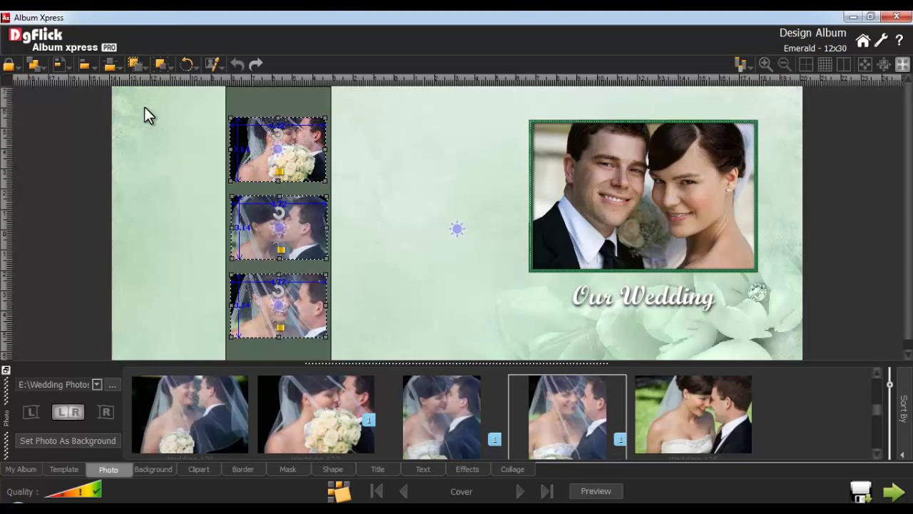
Swap the top and middle photos so the bouquet sits in the middle
left_click(257, 165)
left_click(314, 232, "ctrl")
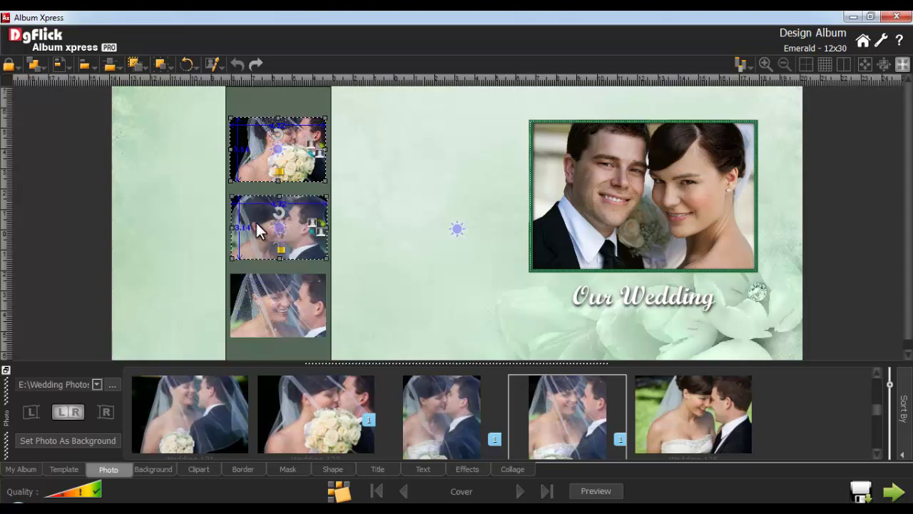
left_click(311, 225)
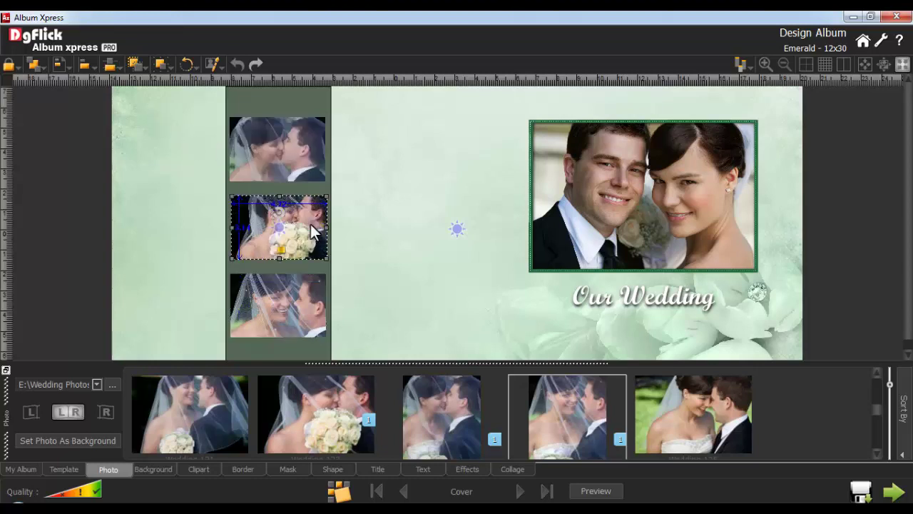
left_click(465, 469)
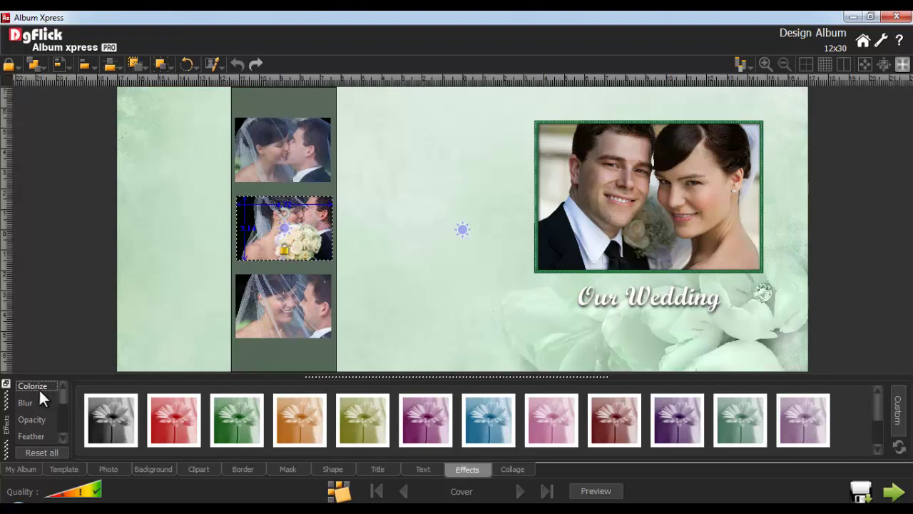
Preview the blur, opacity, feather, shadow, outline, rotation, preset and blend effect options
left_click(23, 400)
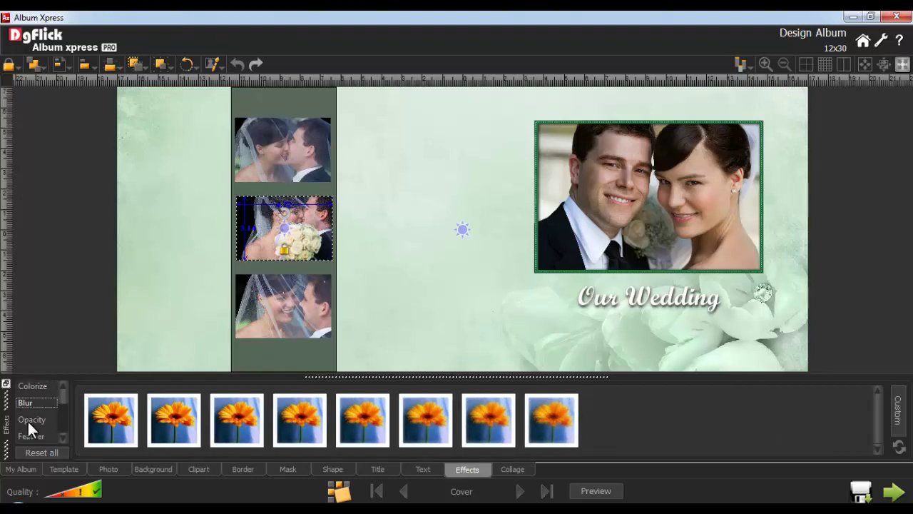
left_click(27, 419)
left_click(31, 433)
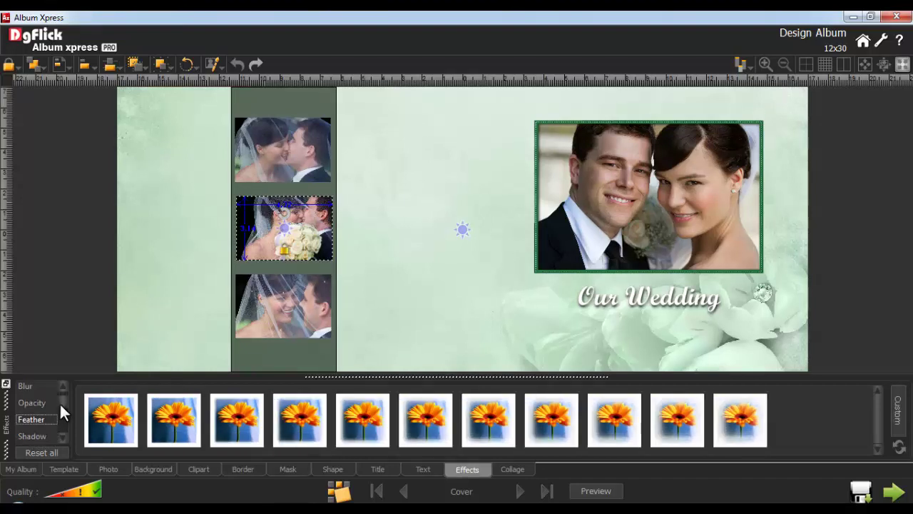
scroll(59, 401, "down", 3)
left_click(29, 384)
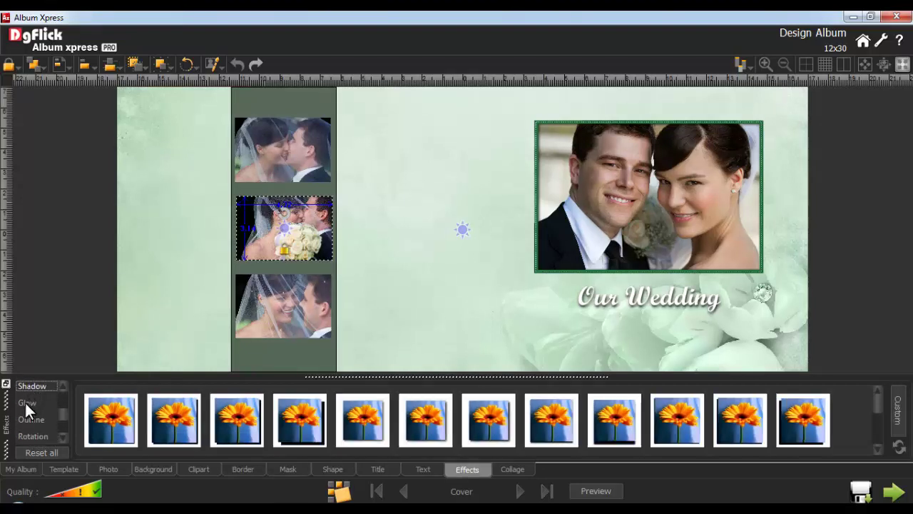
left_click(30, 419)
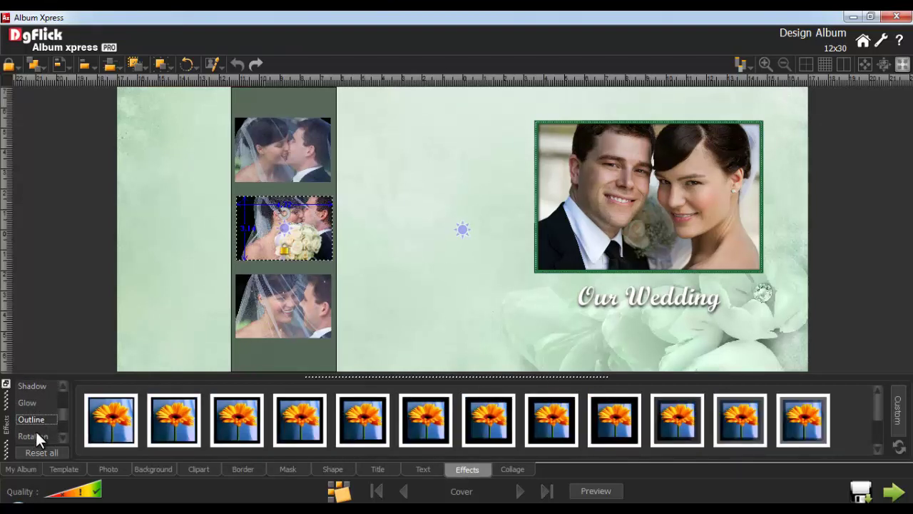
left_click(34, 433)
scroll(58, 419, "down", 3)
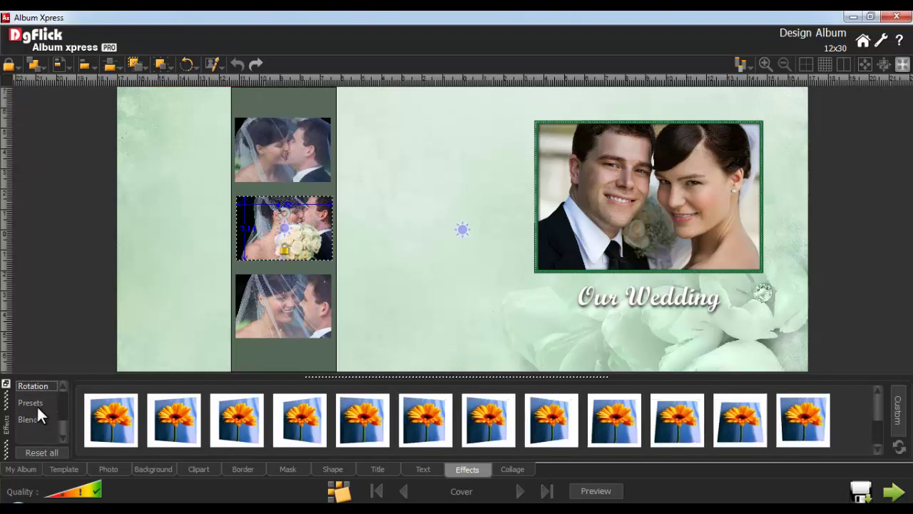
left_click(32, 404)
left_click(28, 419)
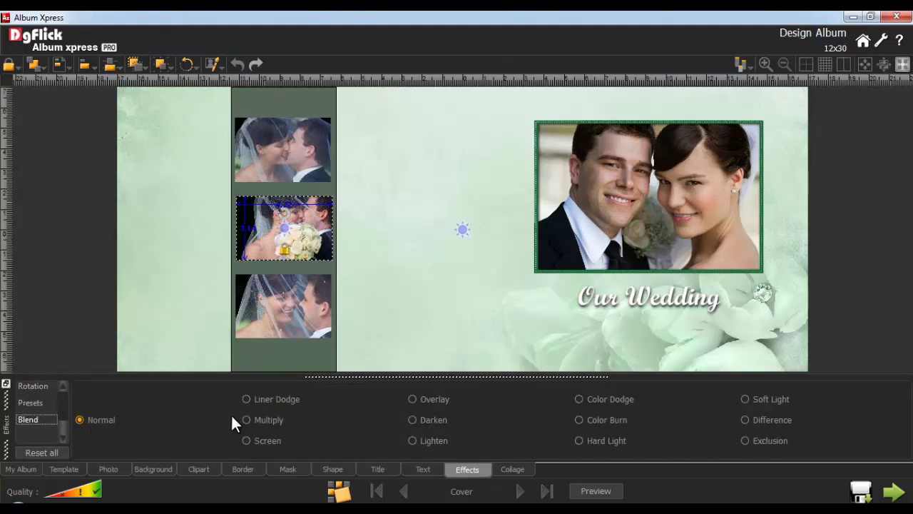
Give all three strip photos a white outline
left_click(286, 307, "ctrl")
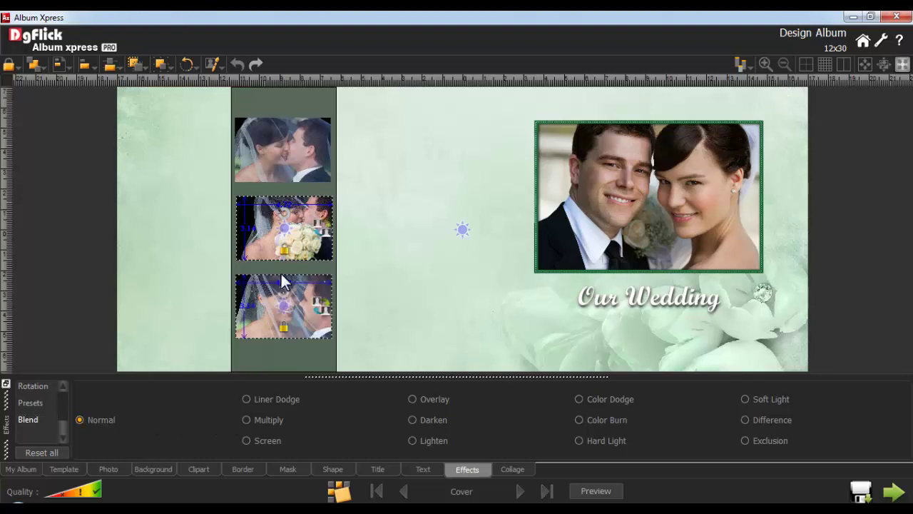
left_click(285, 172, "ctrl")
left_click_drag(63, 429, 65, 420)
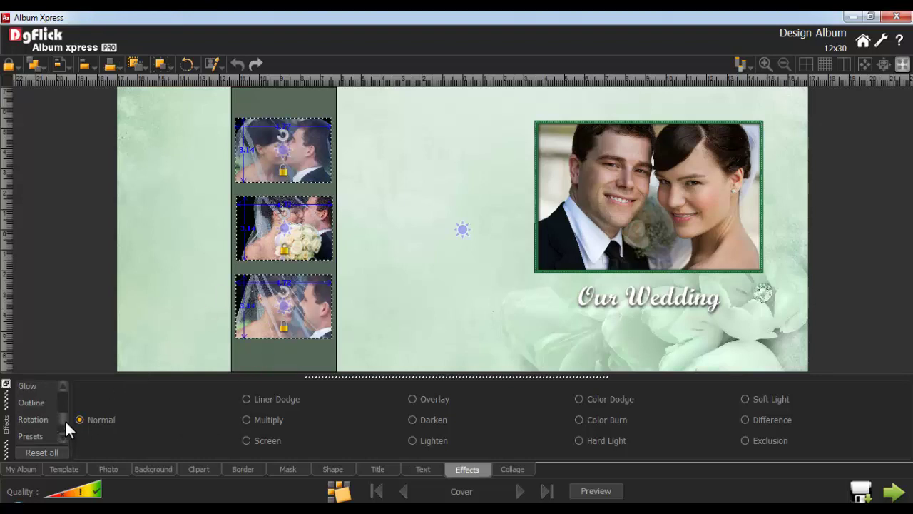
left_click(37, 402)
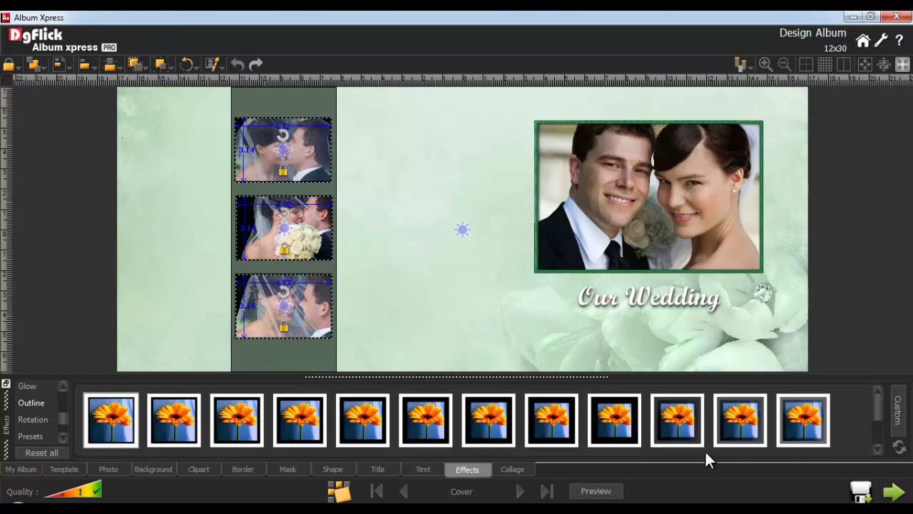
left_click(898, 408)
left_click(864, 421)
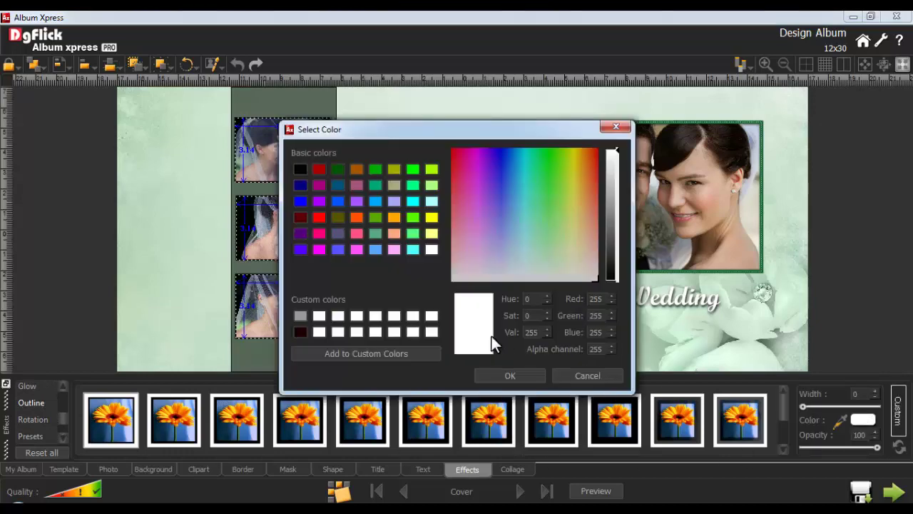
left_click(511, 376)
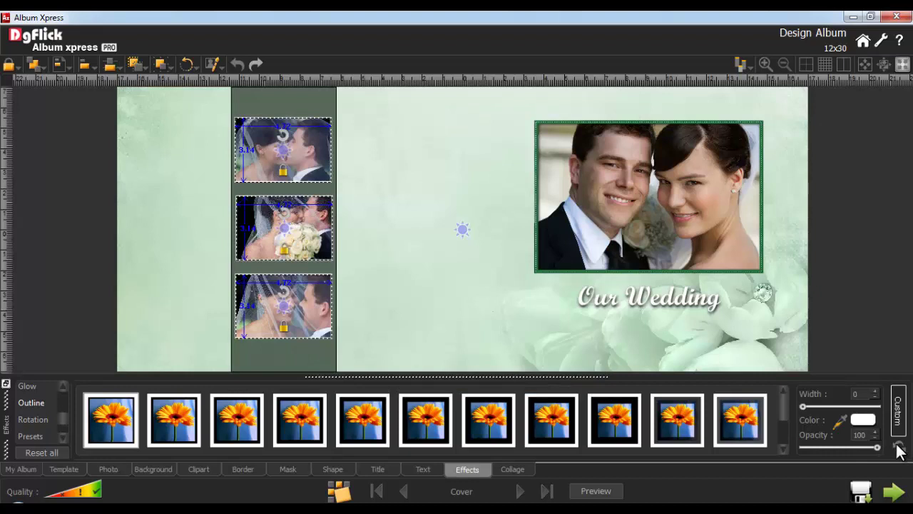
Set the three strip photos' opacity to 80
scroll(61, 410, "up", 3)
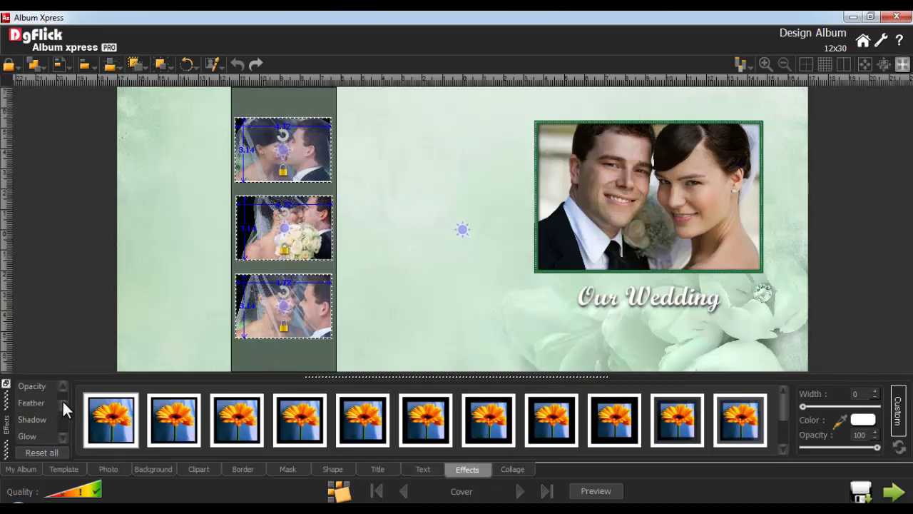
left_click(36, 400)
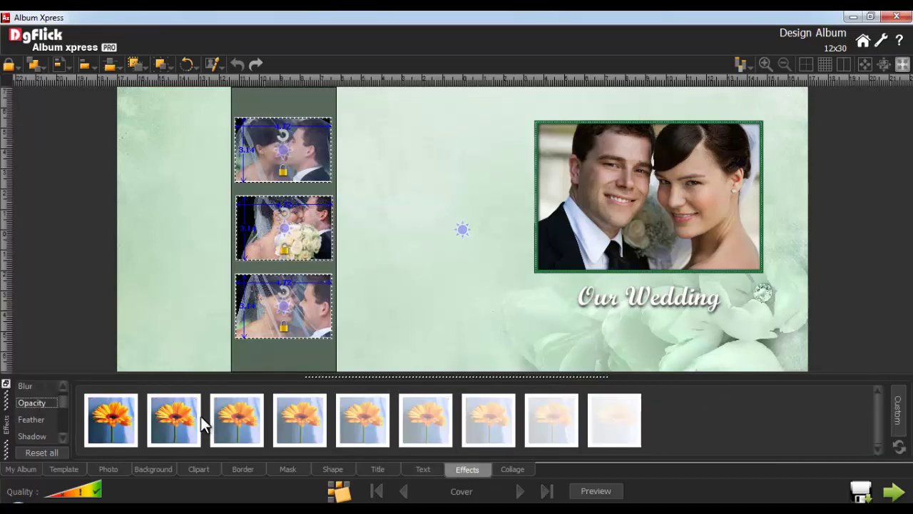
left_click(241, 418)
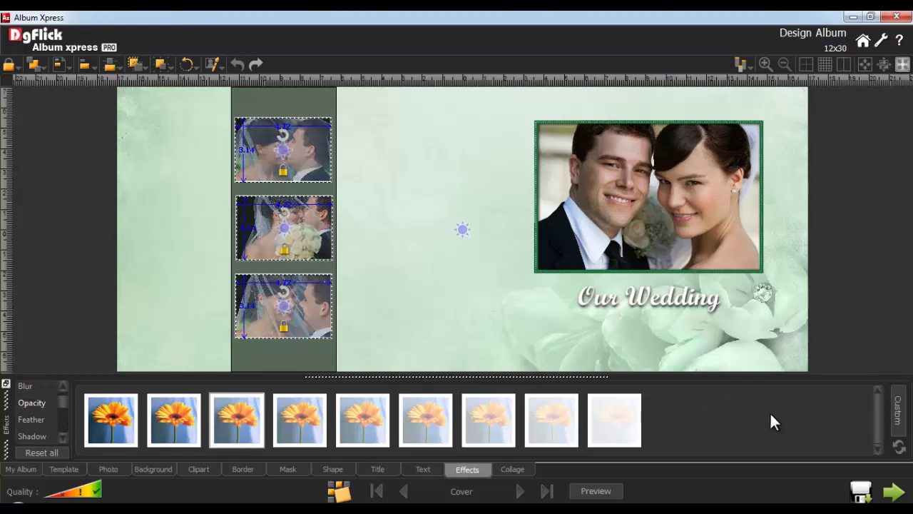
left_click(898, 413)
left_click_drag(877, 432, 865, 432)
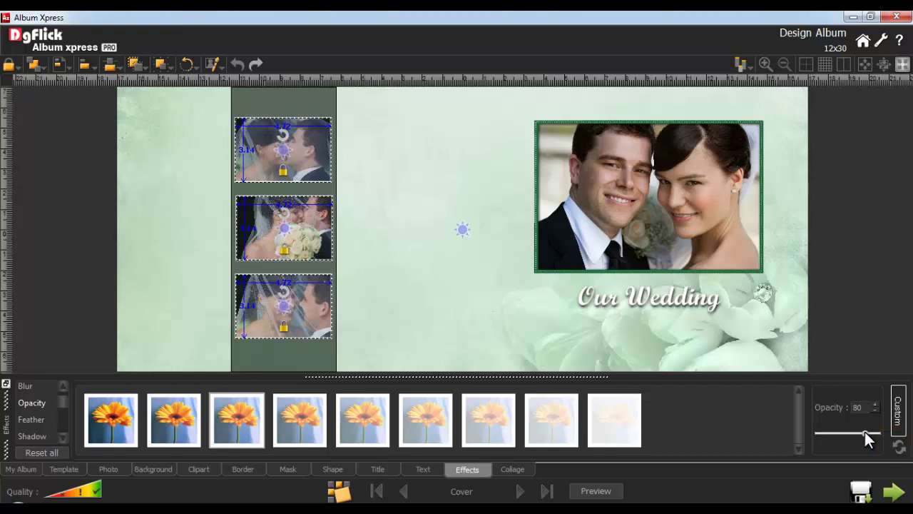
Deselect the photos, toggle the bleed guides on and off, and advance to Page 1–2
left_click(461, 338)
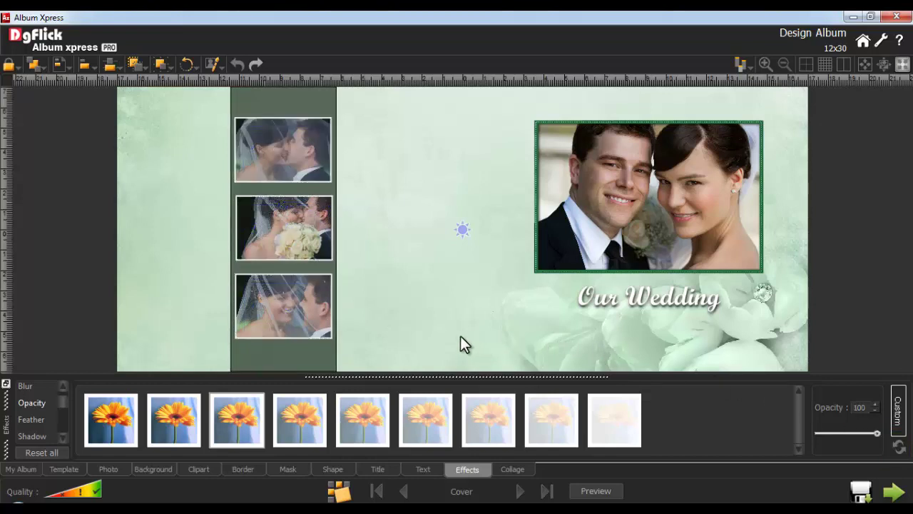
left_click(806, 65)
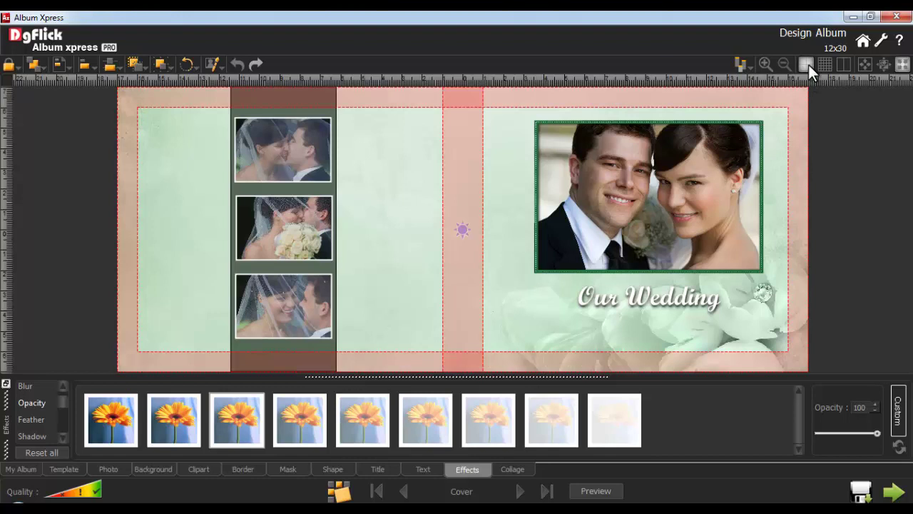
left_click(808, 63)
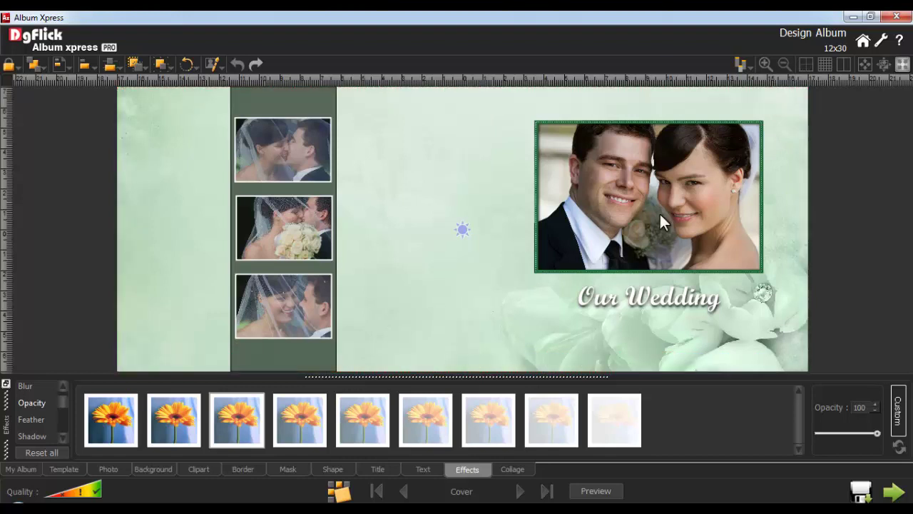
left_click(520, 491)
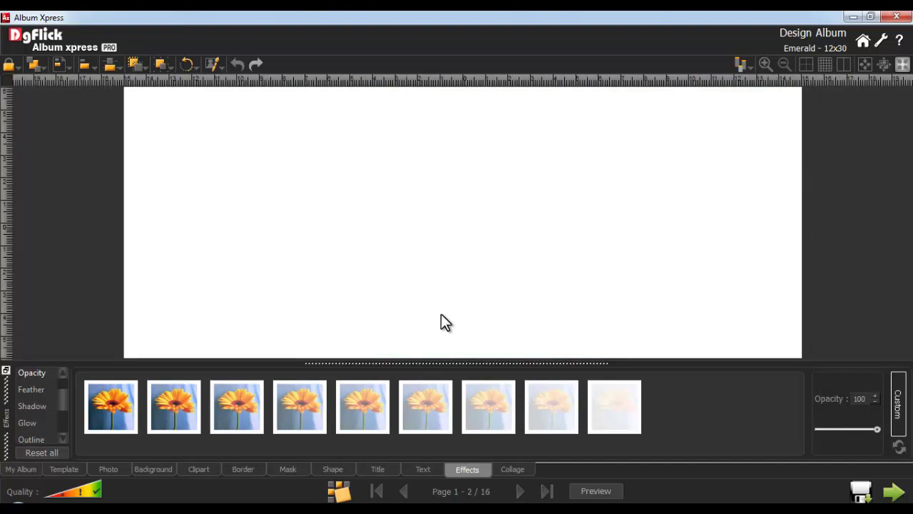
Apply the cream floral background to pages 1–2 and make the couple-in-car photo the right page background
left_click(153, 470)
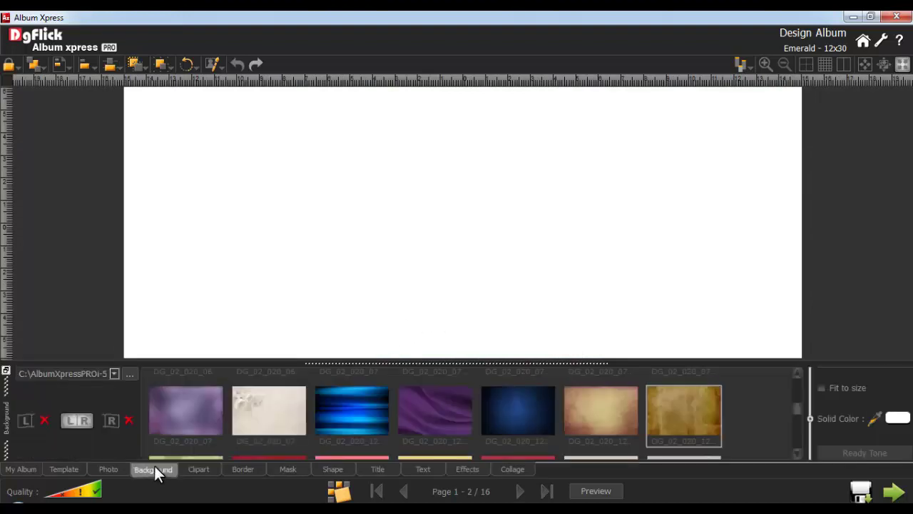
double_click(278, 411)
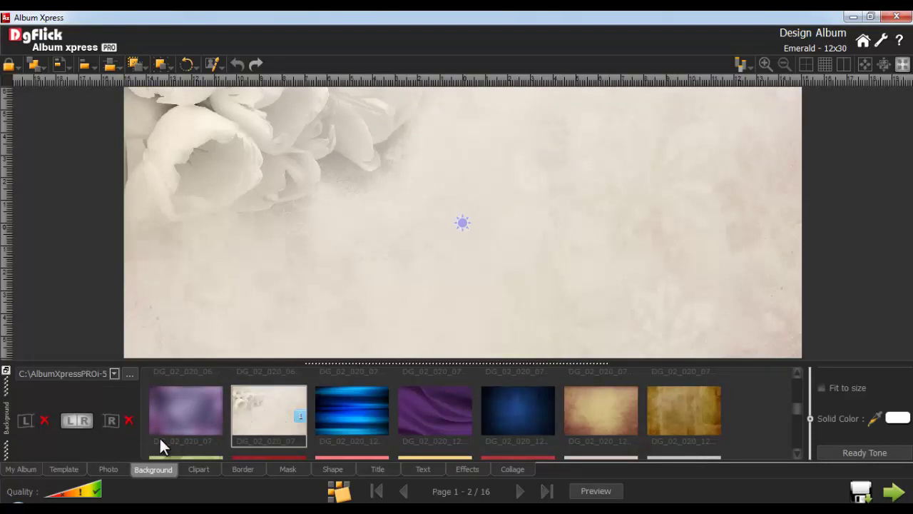
left_click(108, 468)
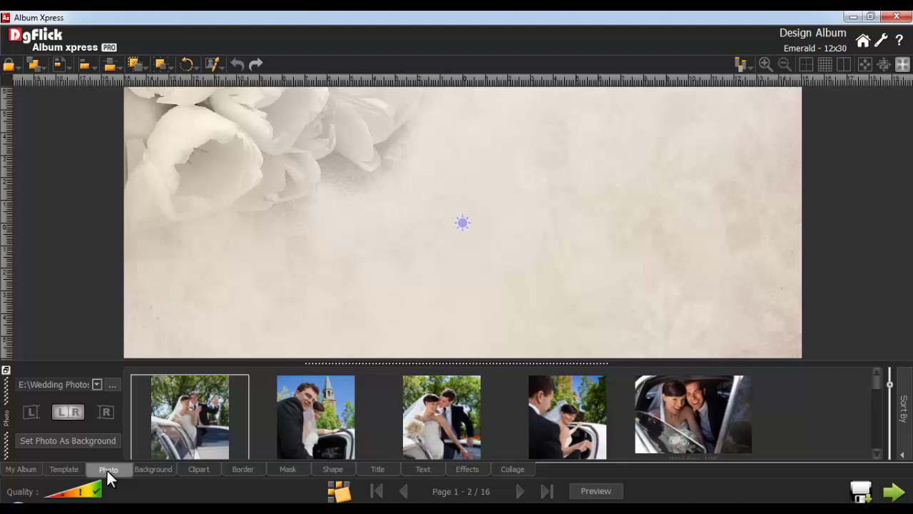
left_click(685, 413)
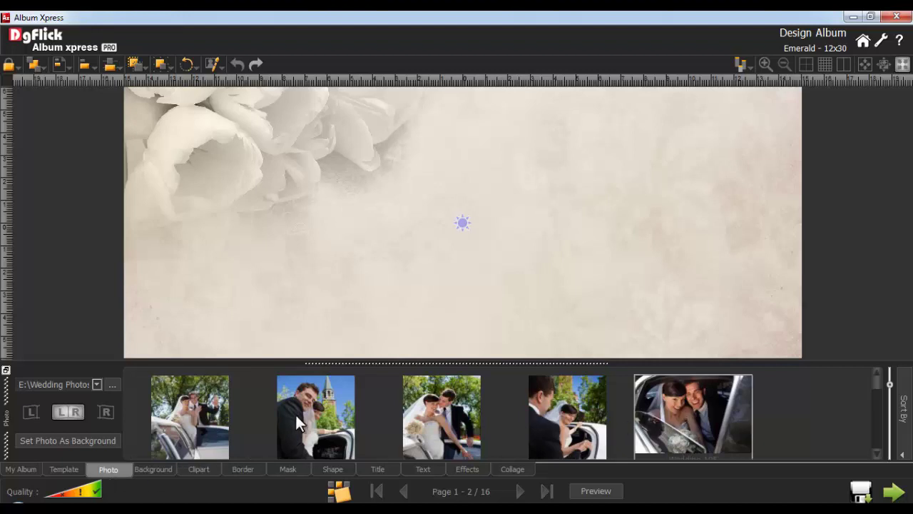
left_click(104, 411)
left_click(60, 440)
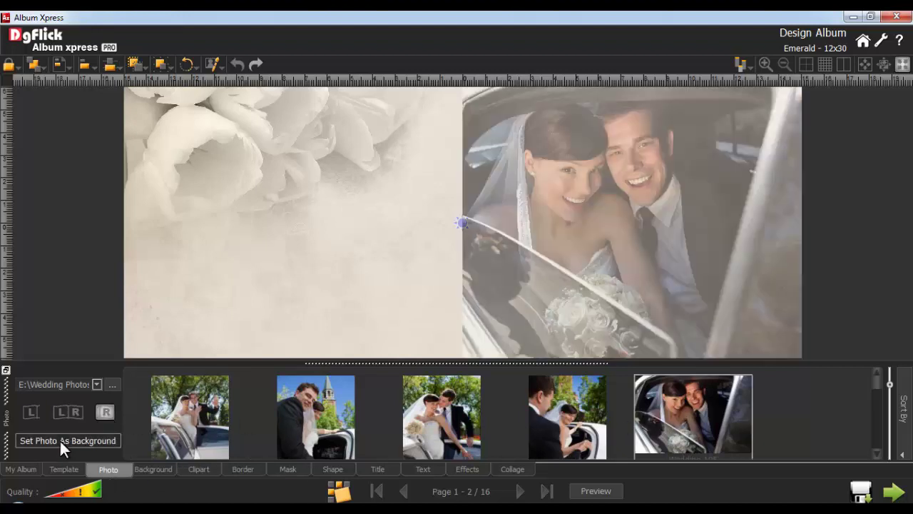
left_click_drag(605, 236, 683, 232)
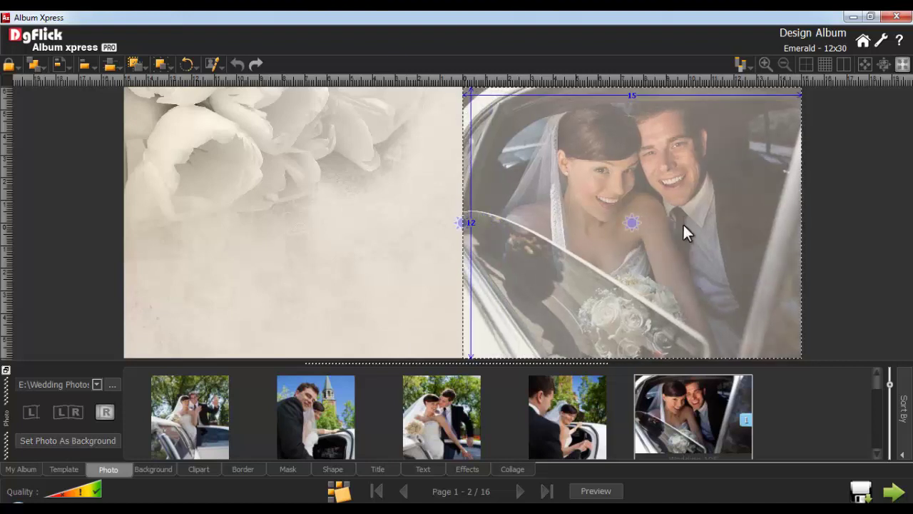
left_click(285, 470)
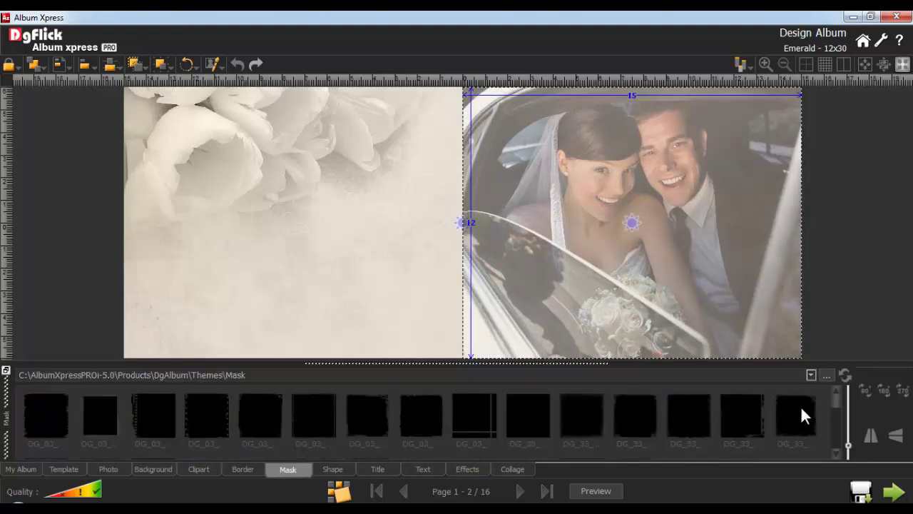
Apply a soft-edge mask so the car photo fades into the cream background
left_click_drag(834, 402, 836, 446)
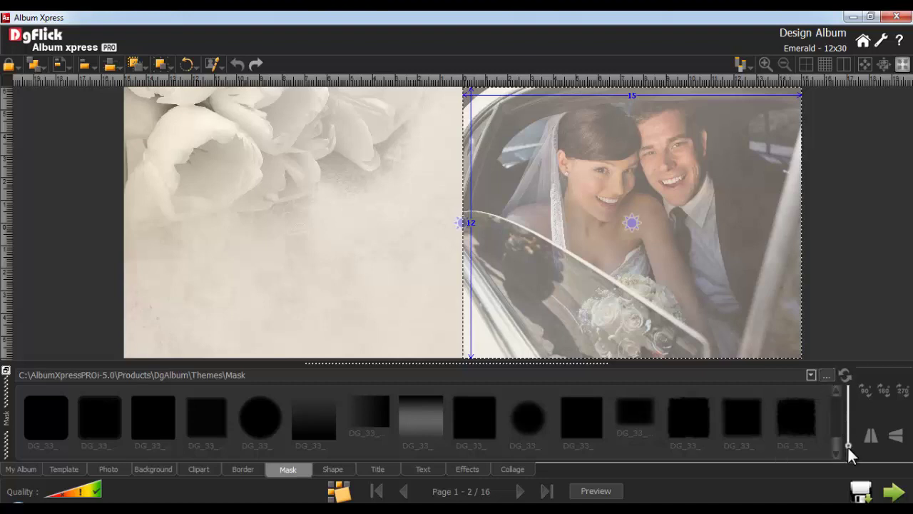
left_click_drag(848, 445, 849, 437)
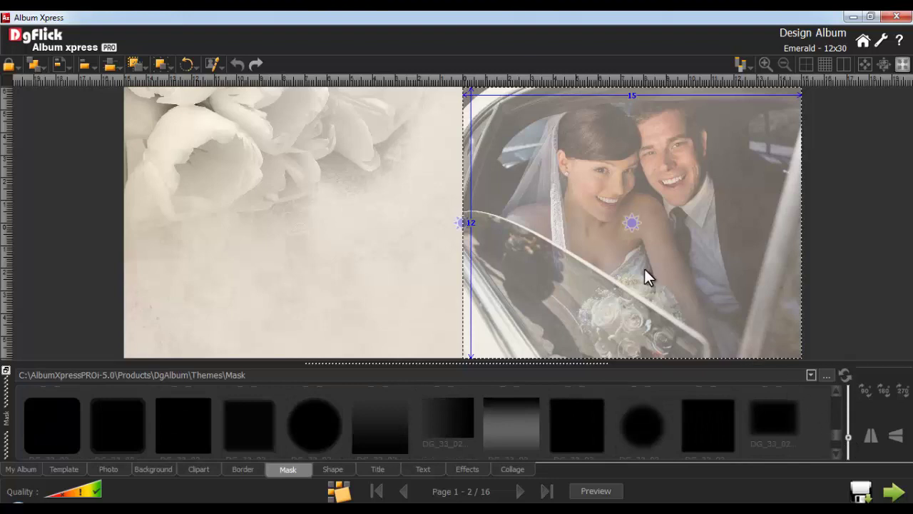
double_click(774, 421)
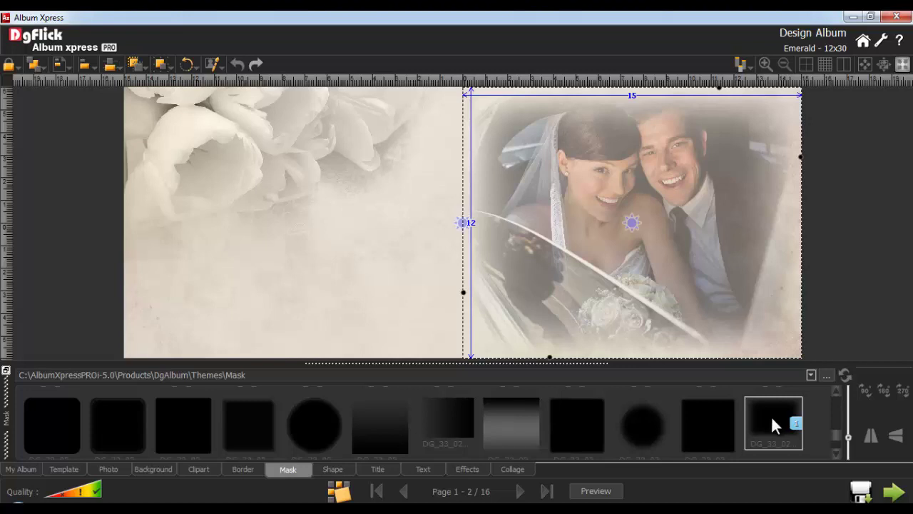
left_click(440, 284)
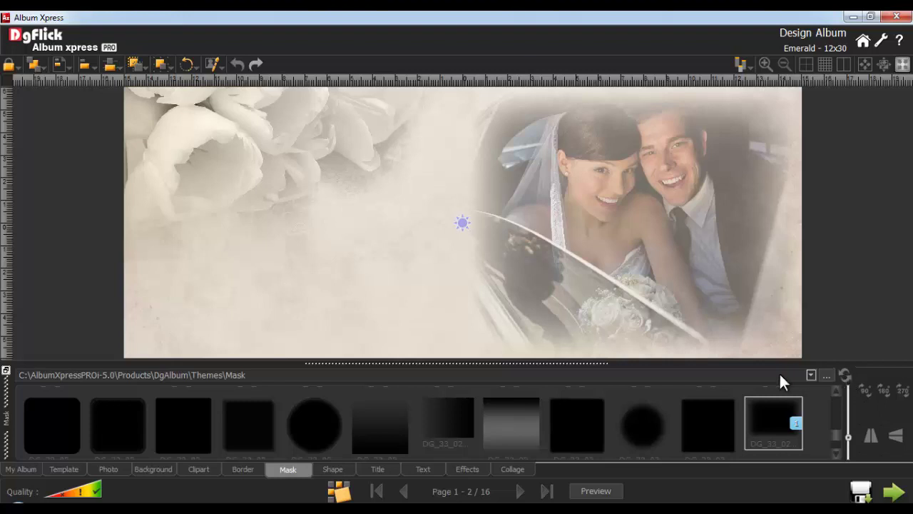
Place two kissing-couple photos side by side on the left page
left_click(110, 469)
left_click_drag(425, 409, 337, 280)
left_click_drag(685, 410, 293, 175)
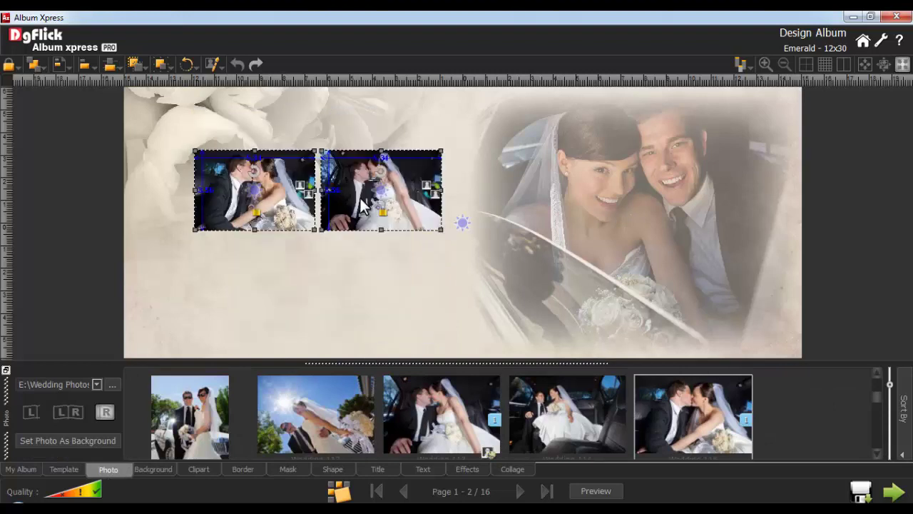
Align both kissing photos to the page's top-left, then move them down to the lower left
left_click(64, 65)
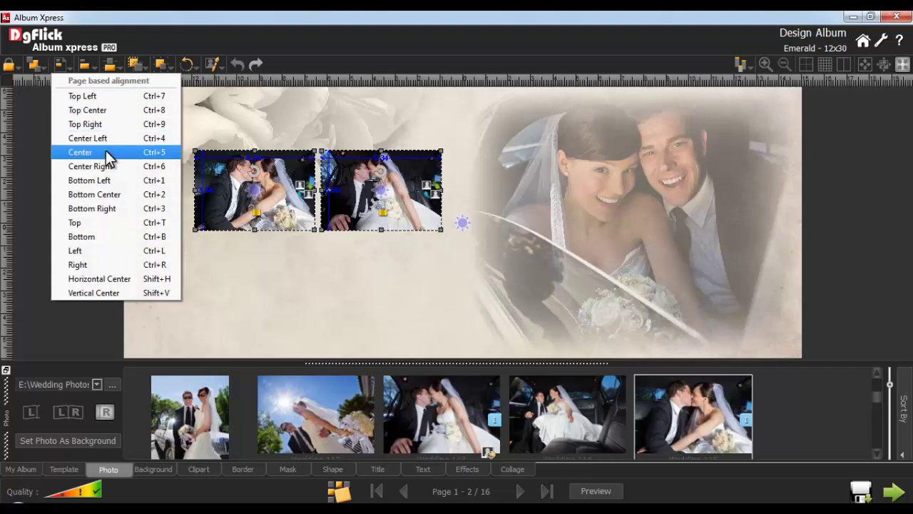
left_click(90, 96)
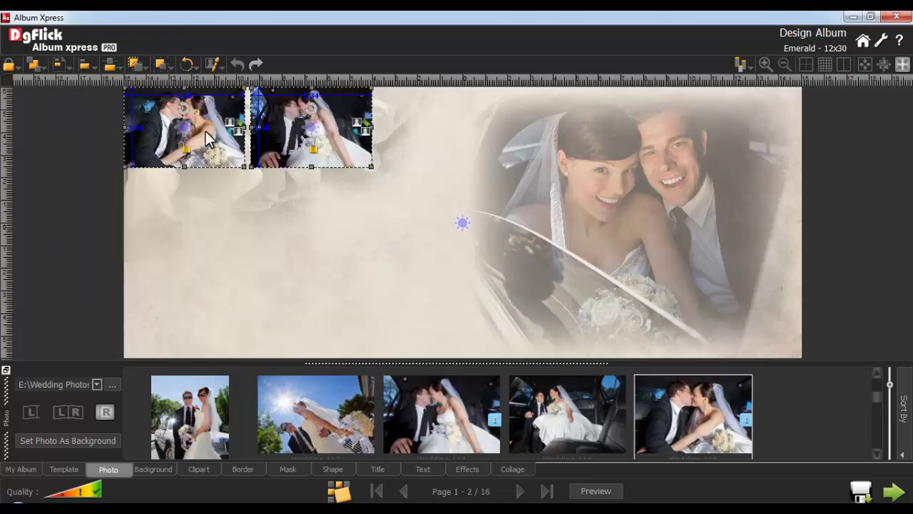
left_click_drag(214, 143, 258, 309)
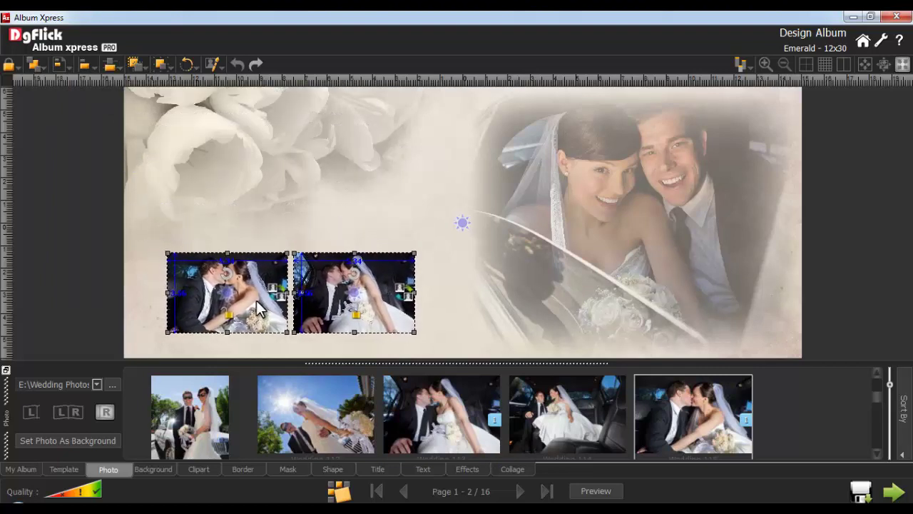
left_click(257, 308)
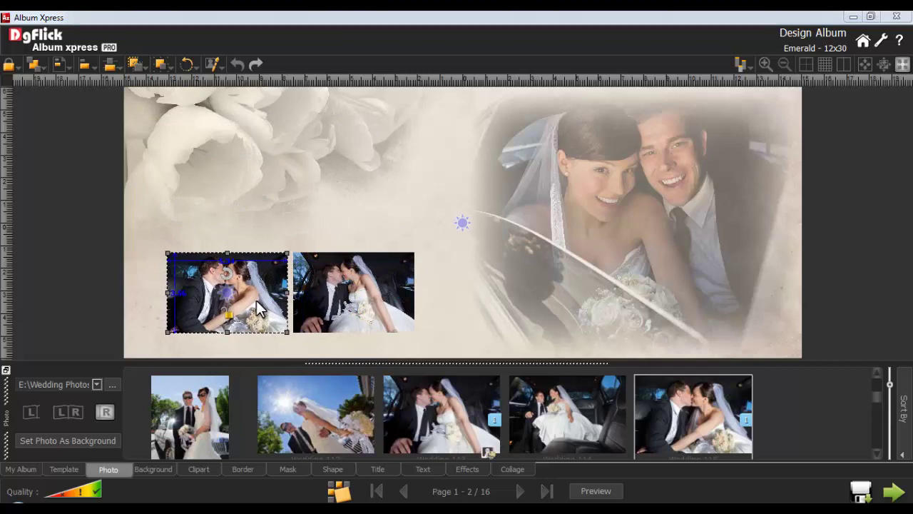
left_click(289, 469)
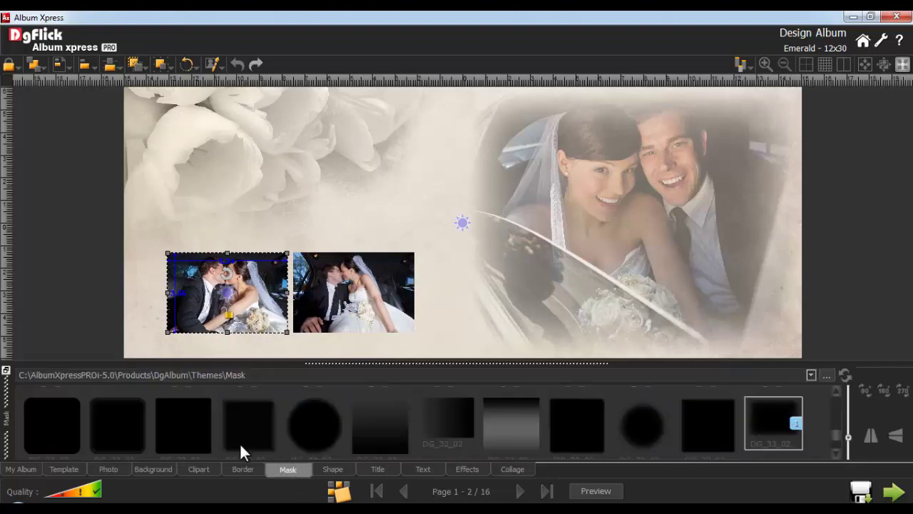
Give the left kissing photo a rounded mask, black-and-white tint and drop shadow
left_click(116, 417)
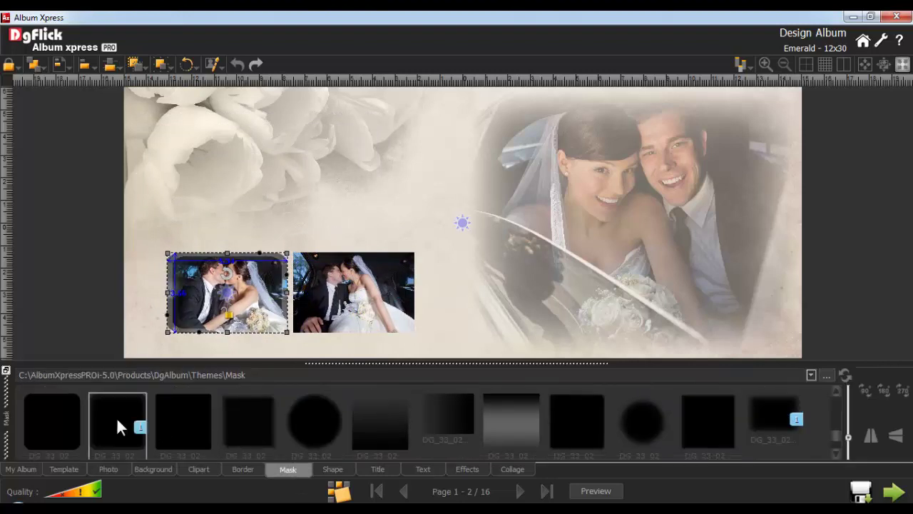
left_click(468, 470)
left_click(32, 371)
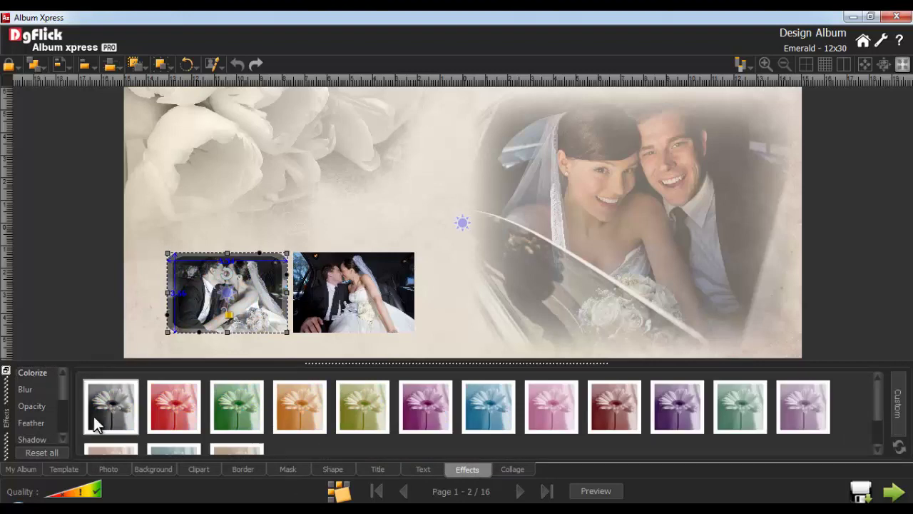
left_click(34, 437)
left_click(316, 418)
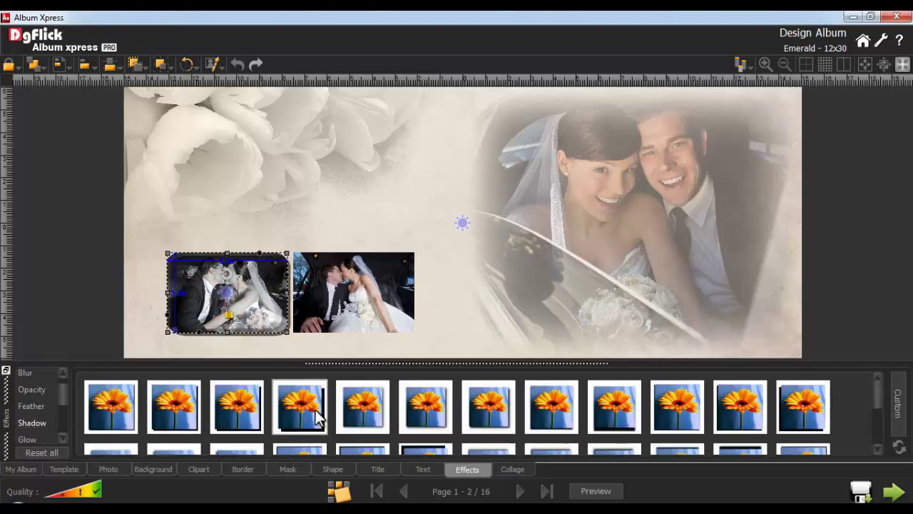
Copy the left photo's effects onto the right photo and add a smiling couple photo above
right_click(244, 277)
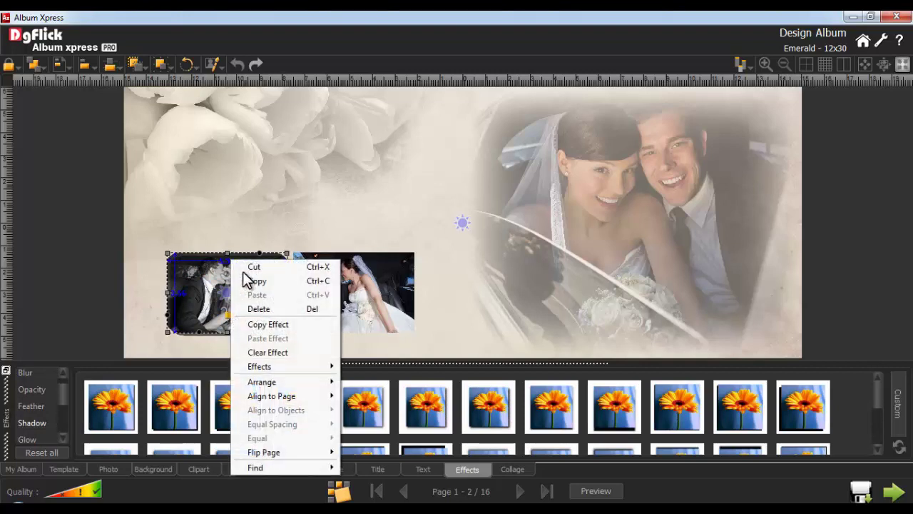
left_click(269, 327)
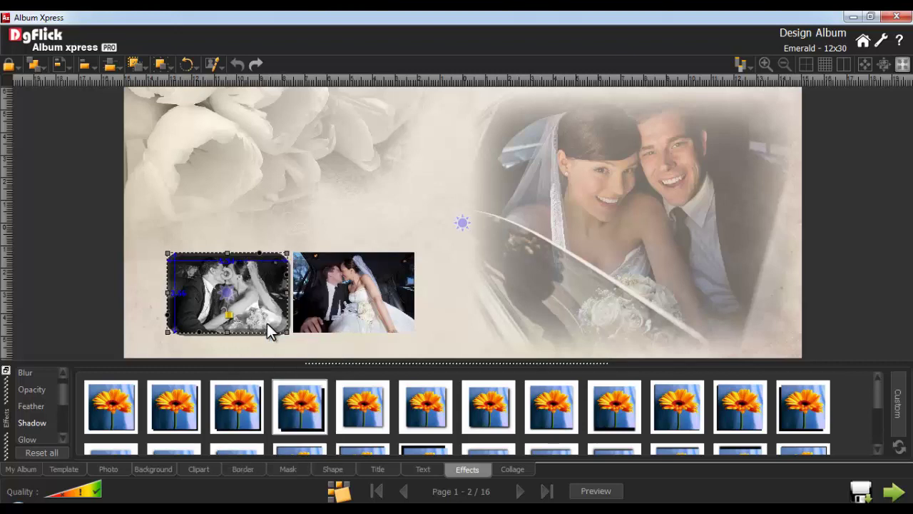
left_click(350, 288)
right_click(333, 265)
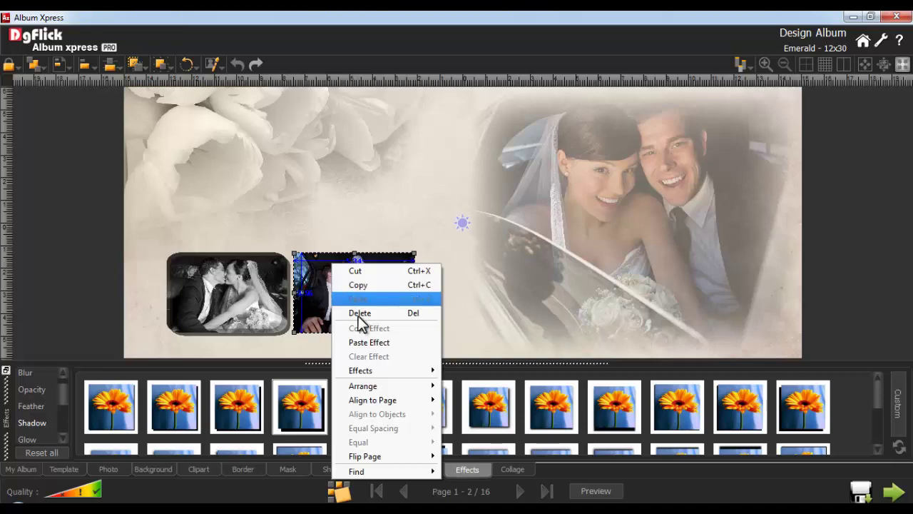
left_click(364, 343)
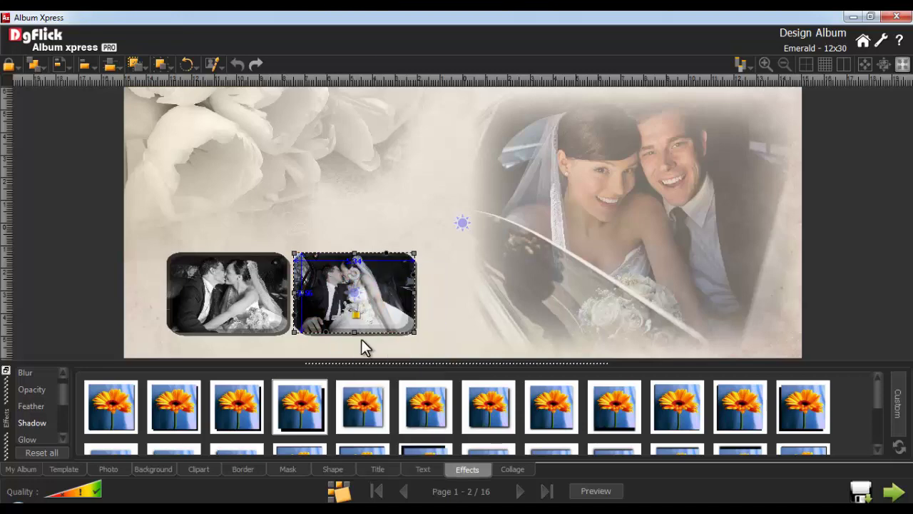
left_click(115, 468)
left_click_drag(633, 419, 293, 222)
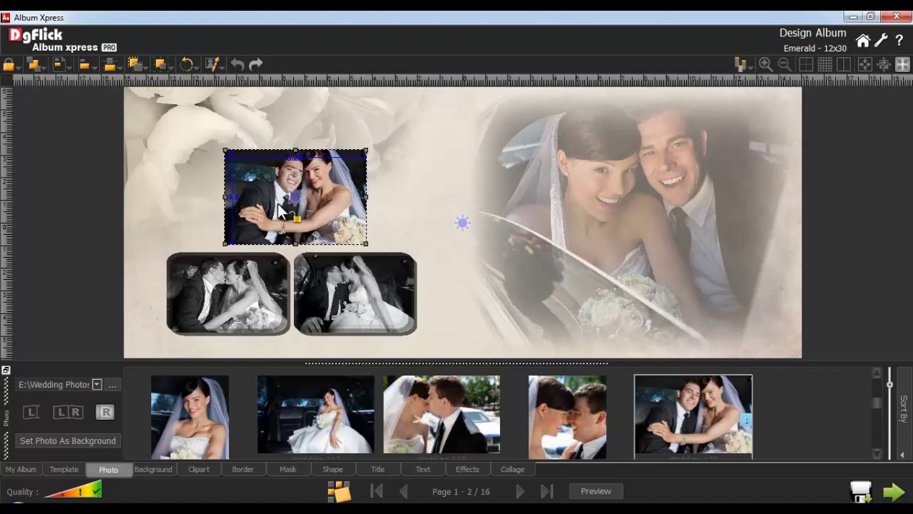
Apply a fading mask to the new upper photo's edges
left_click(288, 469)
left_click(637, 420)
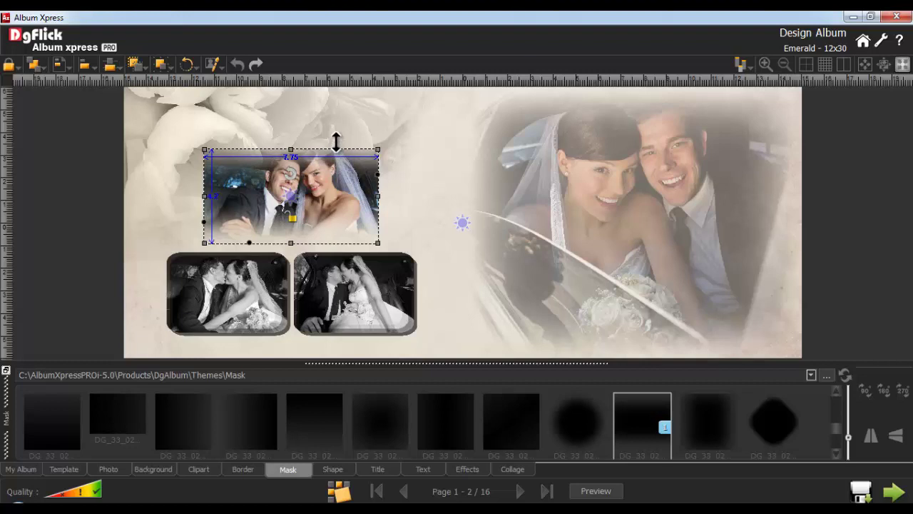
left_click(248, 250)
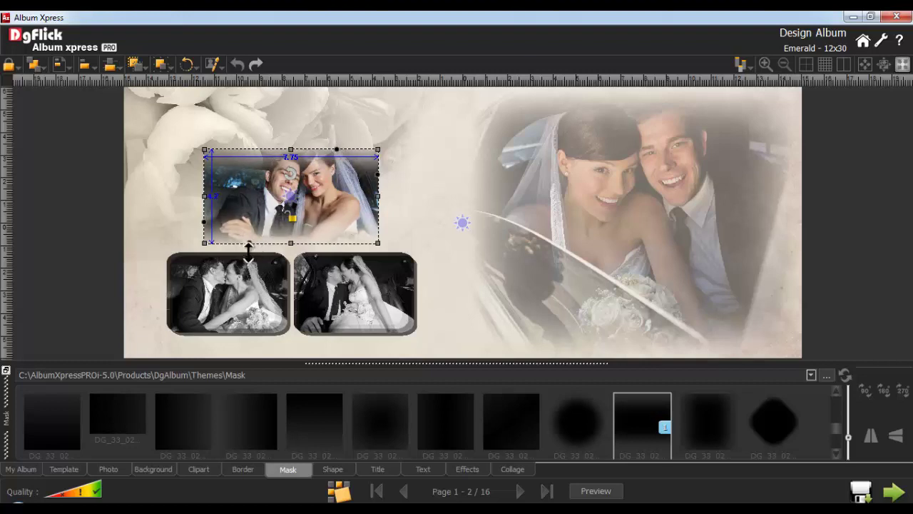
Apply the third Feather preset to soften the upper photo's edges
left_click(465, 469)
scroll(65, 382, "up", 1)
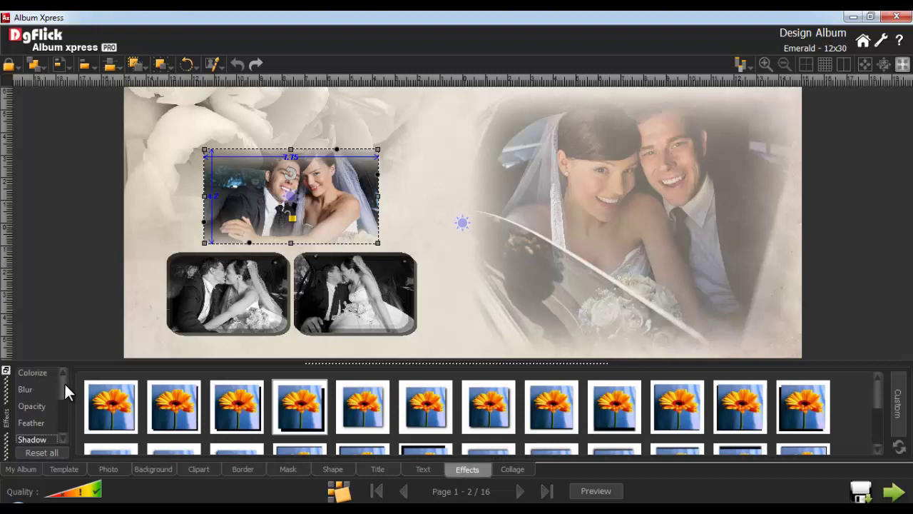
left_click(33, 422)
left_click(235, 404)
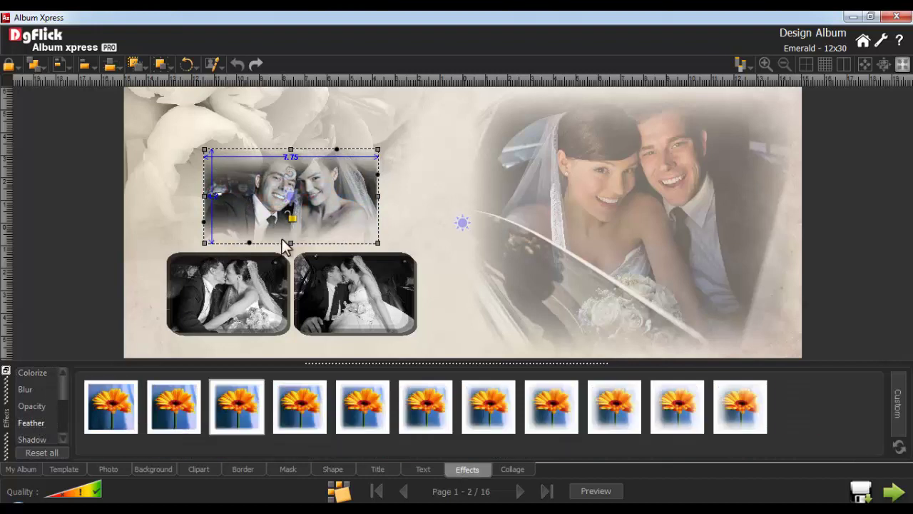
left_click(198, 468)
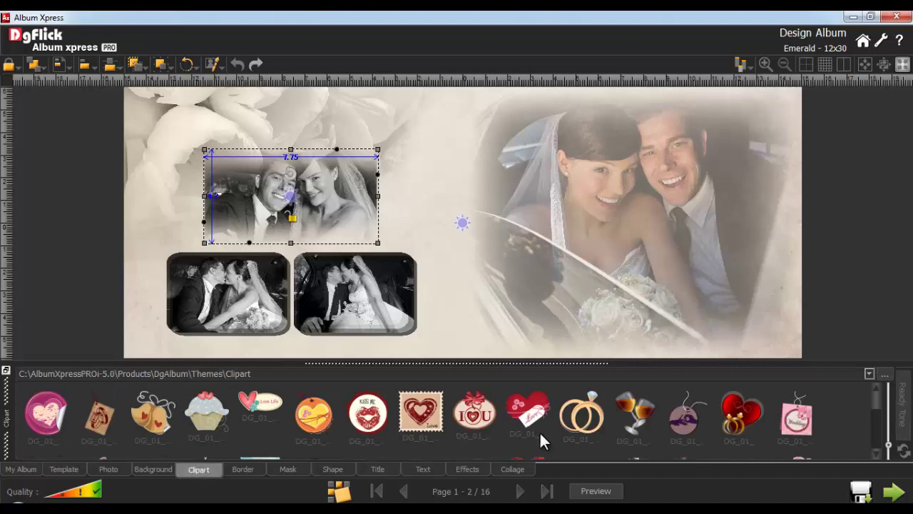
Enlarge the clipart thumbnails to one row and add the rose-and-rings clipart
left_click_drag(875, 399, 874, 444)
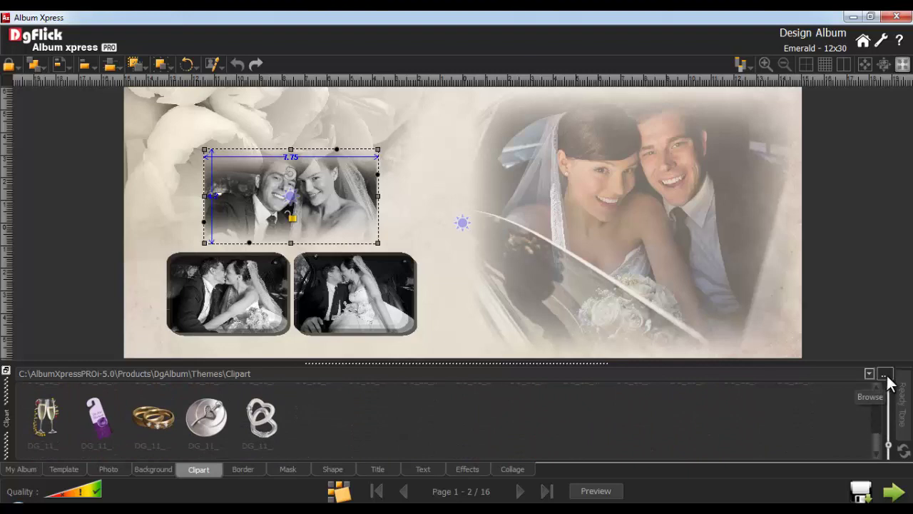
left_click(889, 445)
left_click(889, 445)
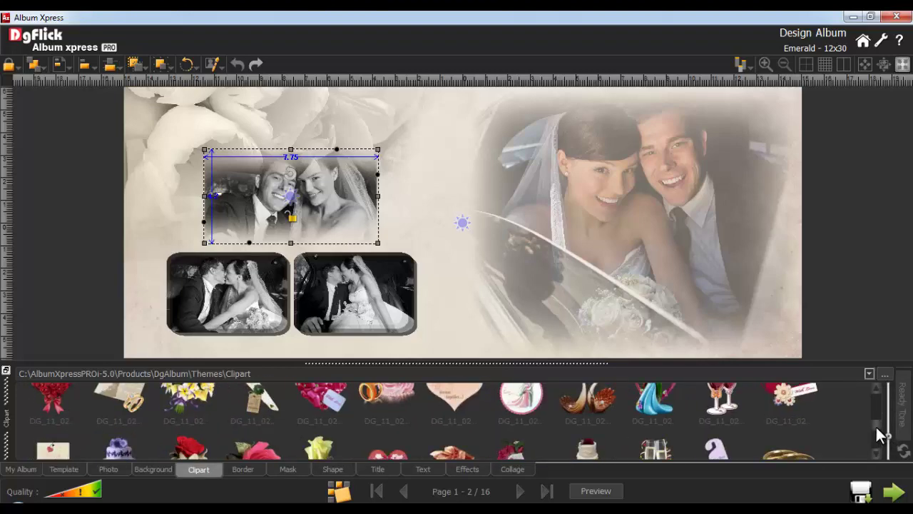
left_click(889, 436)
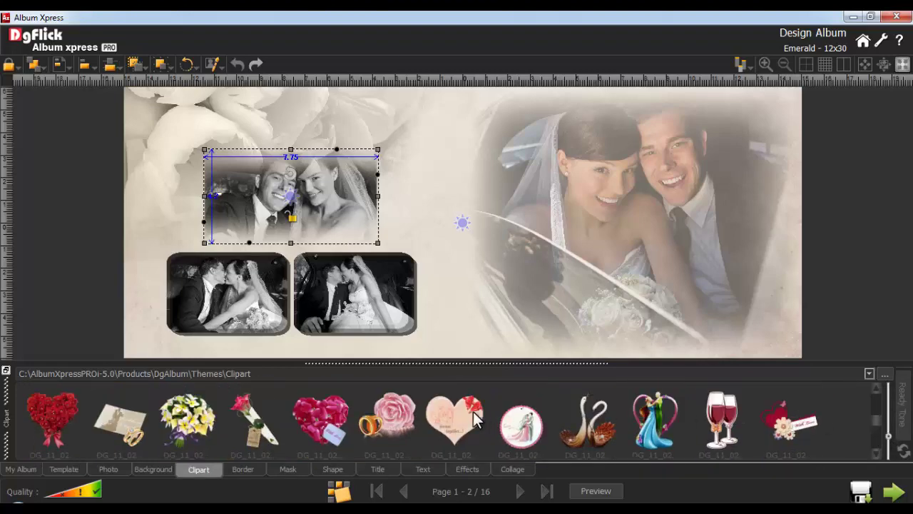
double_click(391, 421)
Move the rose-and-rings clipart to the lower-right photo's corner and shrink it
left_click(480, 223)
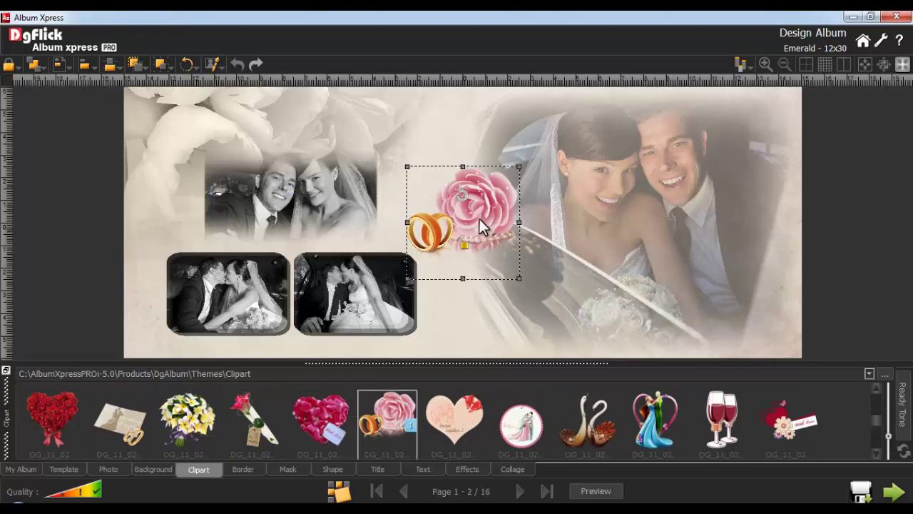
left_click_drag(478, 214, 451, 308)
left_click_drag(379, 265, 389, 303)
left_click_drag(428, 342, 426, 336)
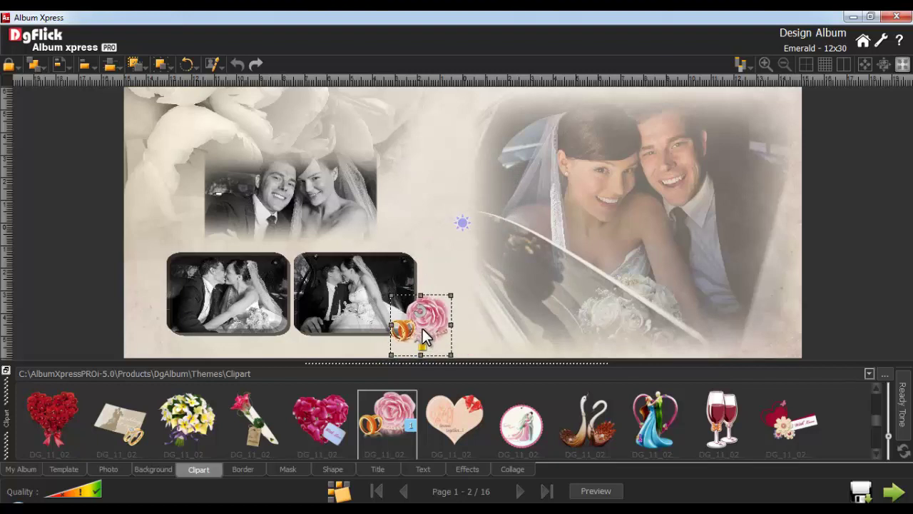
left_click(902, 404)
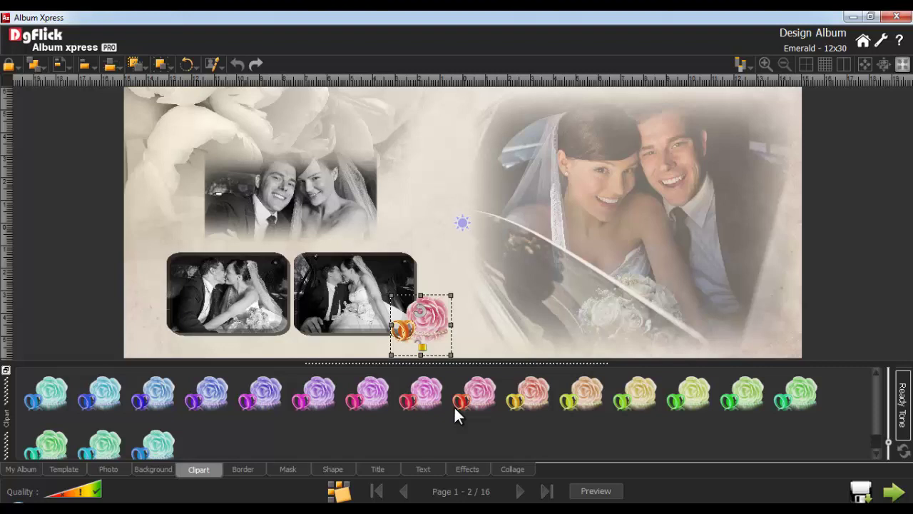
left_click(903, 403)
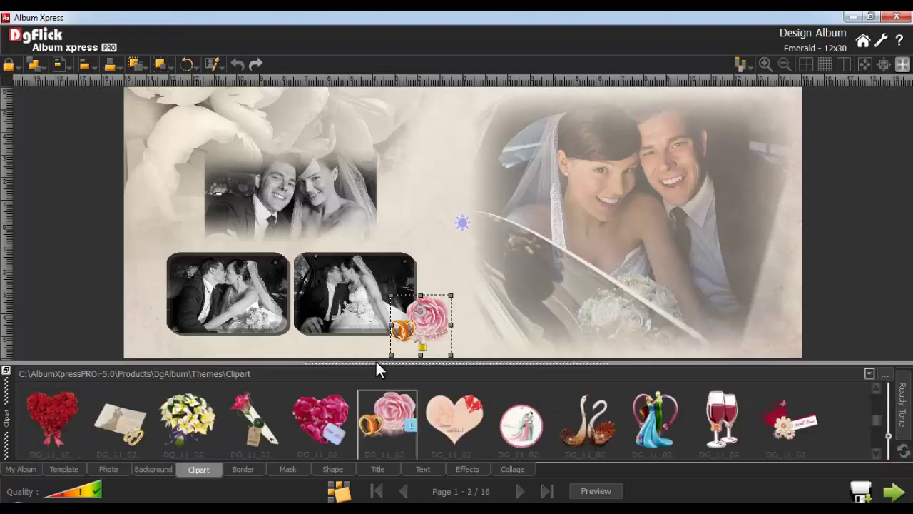
left_click(353, 346)
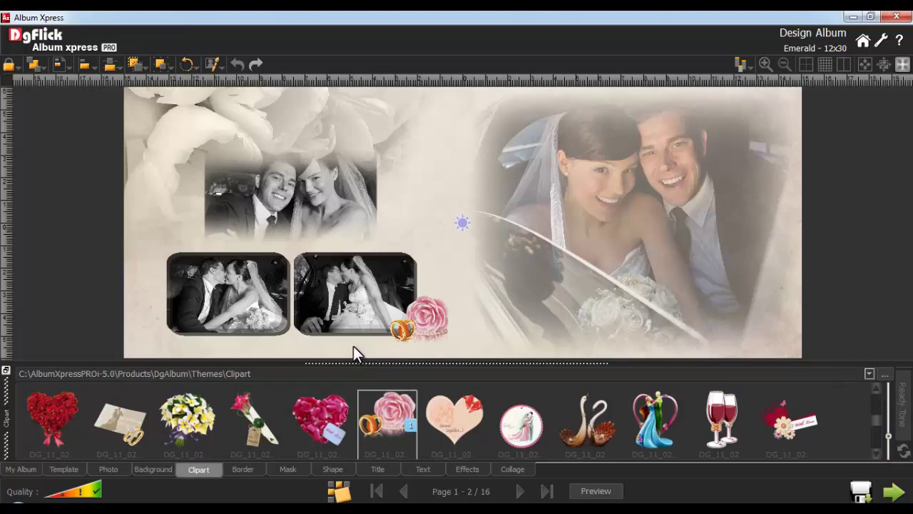
left_click(520, 491)
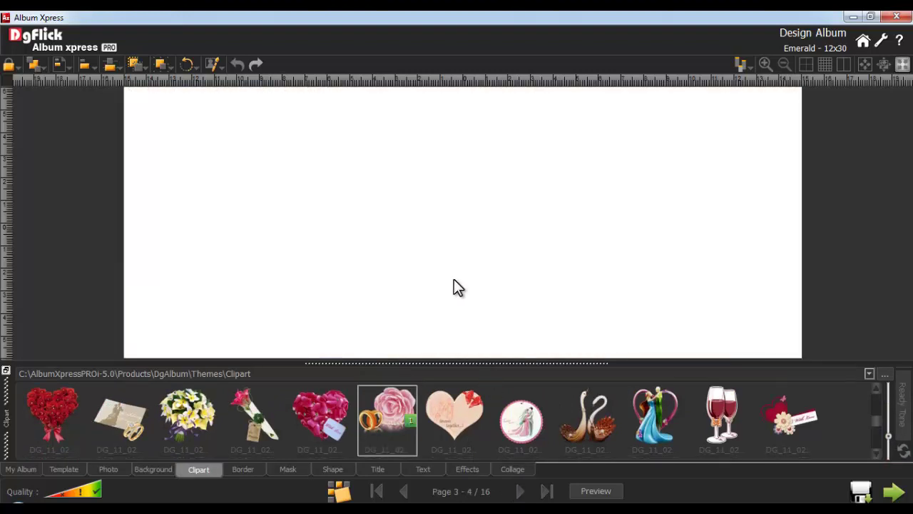
Give pages 3–4 the blue water-drop background and fill the right page with a sampled solid blue
left_click(154, 470)
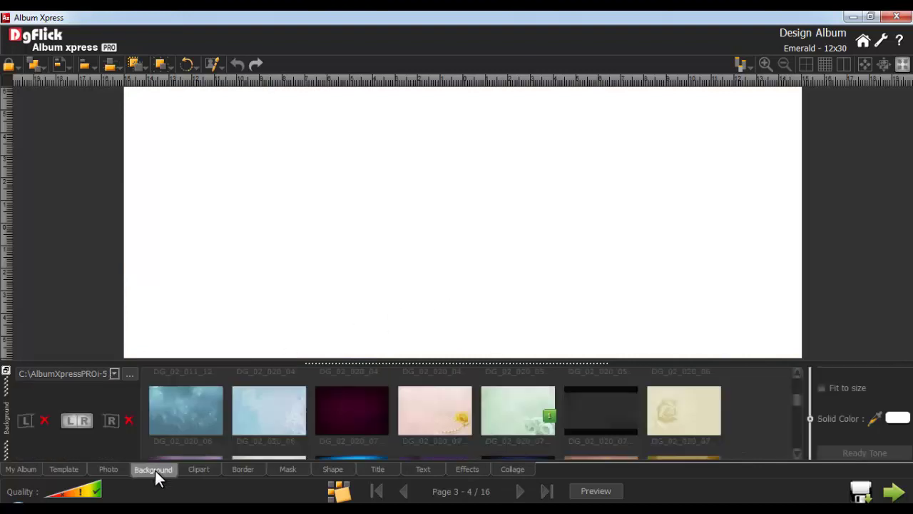
left_click(185, 413)
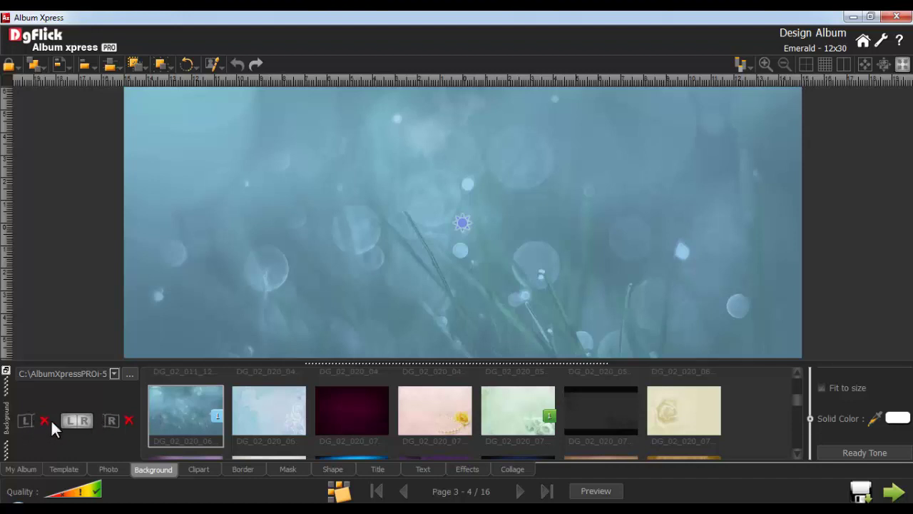
left_click(110, 419)
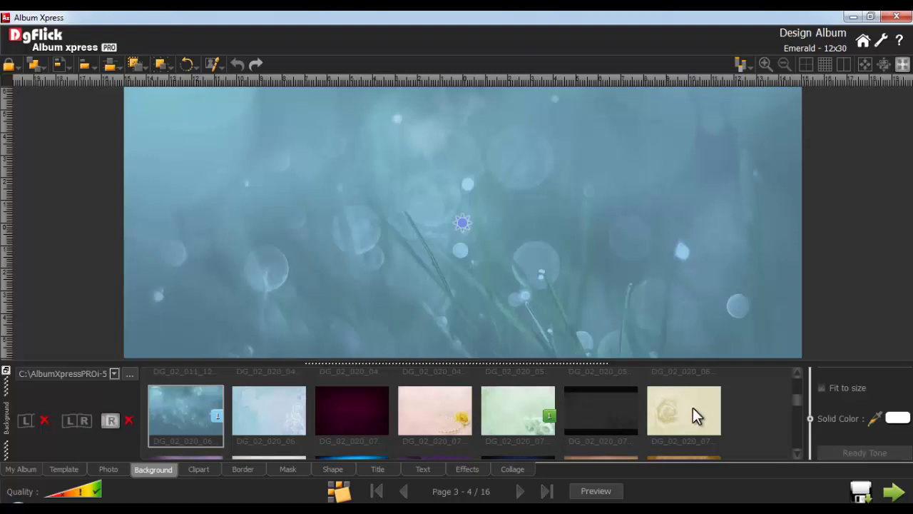
left_click(874, 415)
left_click(463, 223)
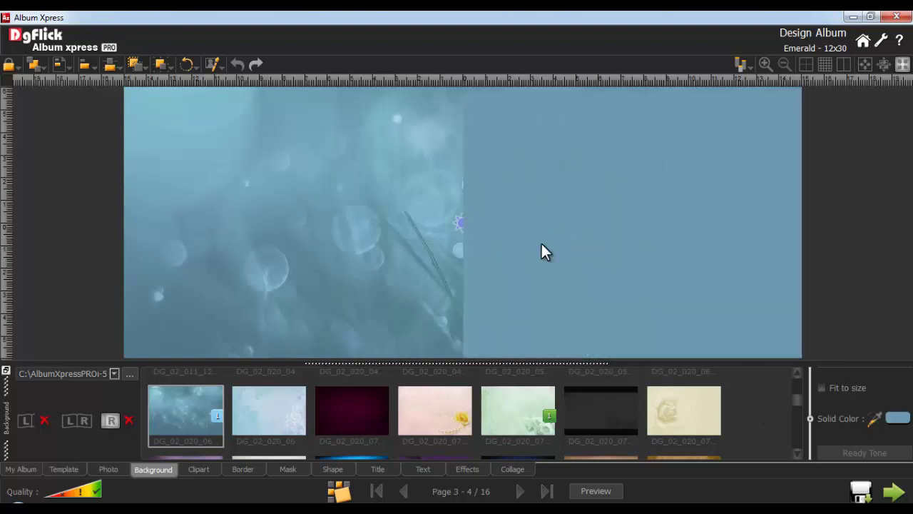
left_click(107, 469)
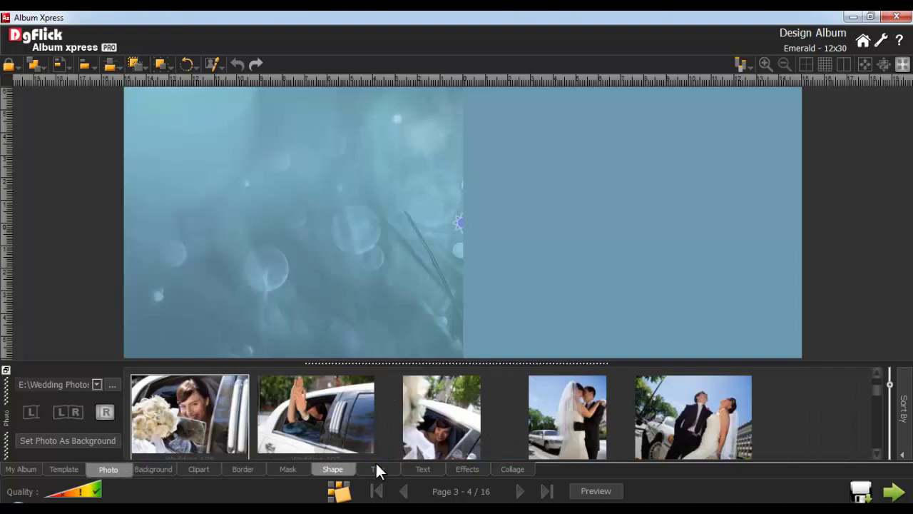
Add the couple-by-the-limo photo to the left page, tilted, with inner image rotation 0
double_click(678, 411)
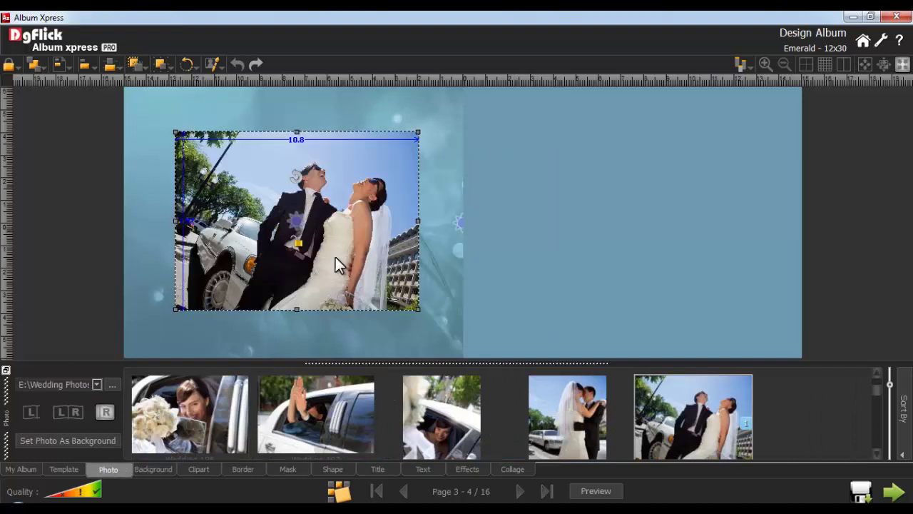
left_click_drag(224, 82, 220, 83)
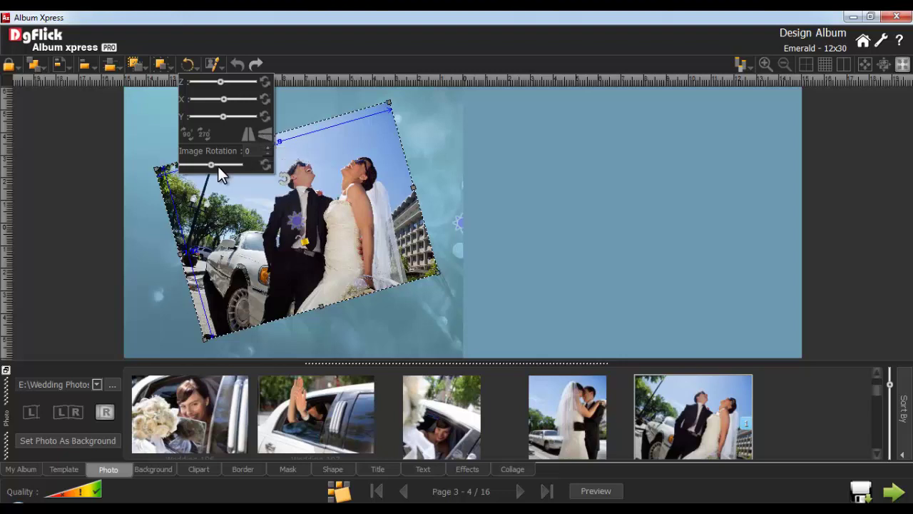
left_click_drag(212, 164, 216, 165)
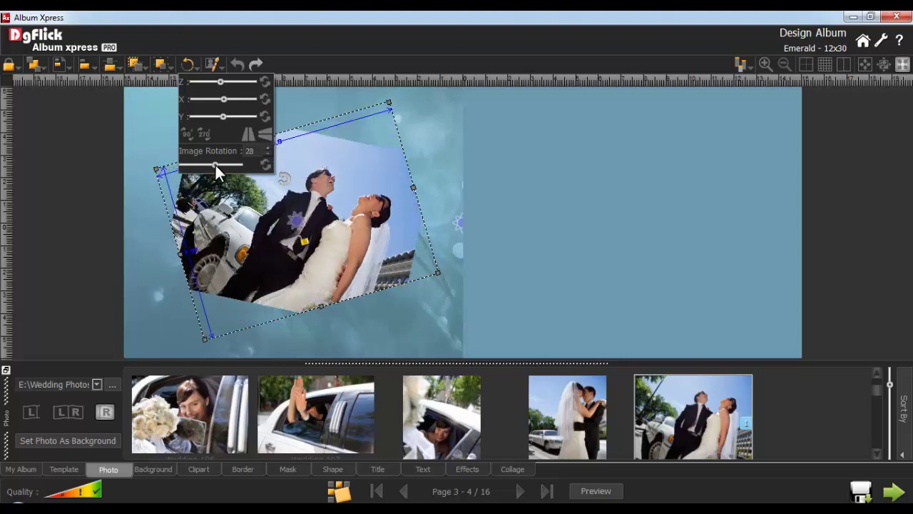
left_click(265, 165)
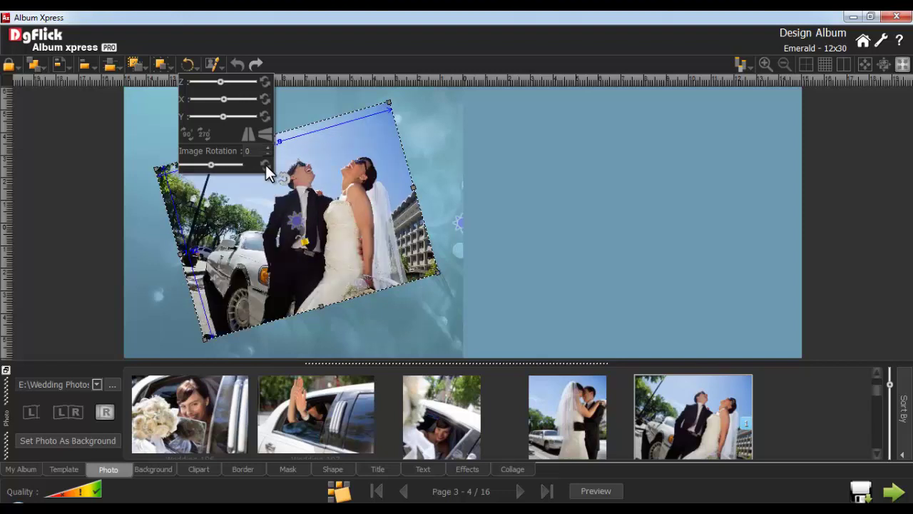
Give the limo photo a blue-grey Colorize tint and a white outline border
left_click(467, 469)
left_click(32, 373)
scroll(881, 404, "down", 1)
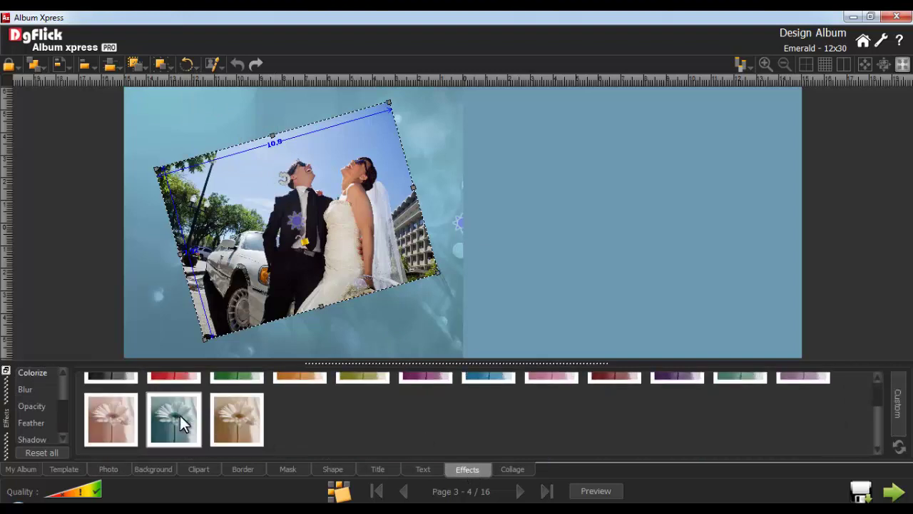
left_click(179, 417)
scroll(31, 406, "down", 2)
left_click(31, 405)
left_click(107, 408)
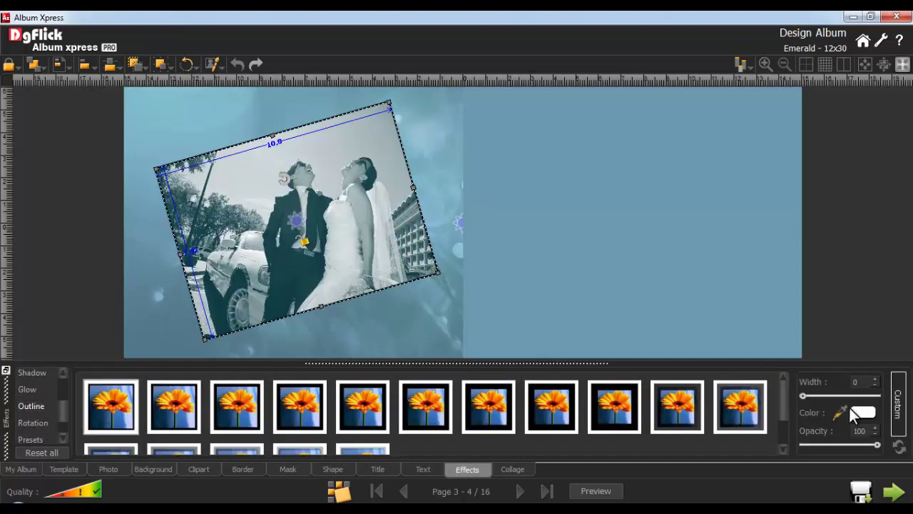
Place the embracing-couple photo on the right page and a floral shape on the left
left_click(109, 469)
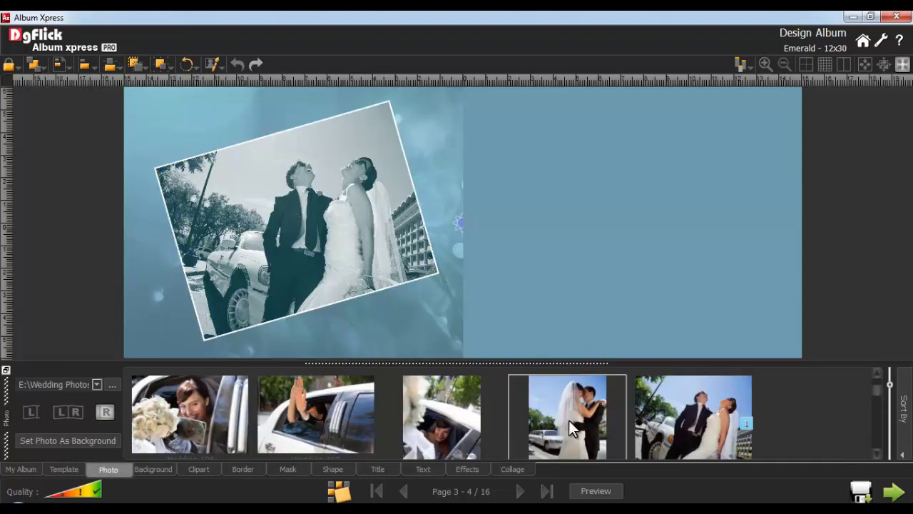
left_click_drag(569, 420, 724, 249)
left_click(467, 468)
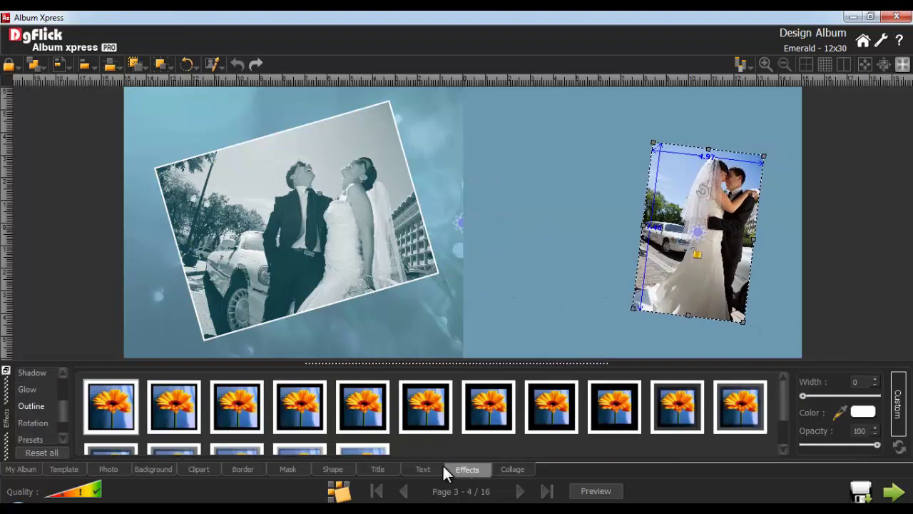
left_click(333, 469)
left_click_drag(342, 407, 459, 239)
Reposition the floral shape beside the photo and fill it white
left_click_drag(433, 202, 428, 261)
left_click(878, 404)
left_click(432, 247)
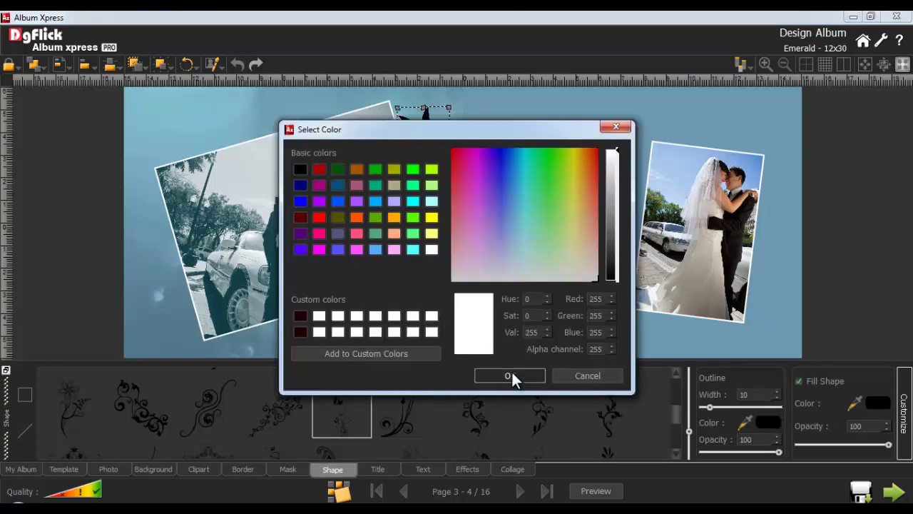
left_click(510, 377)
left_click(444, 326)
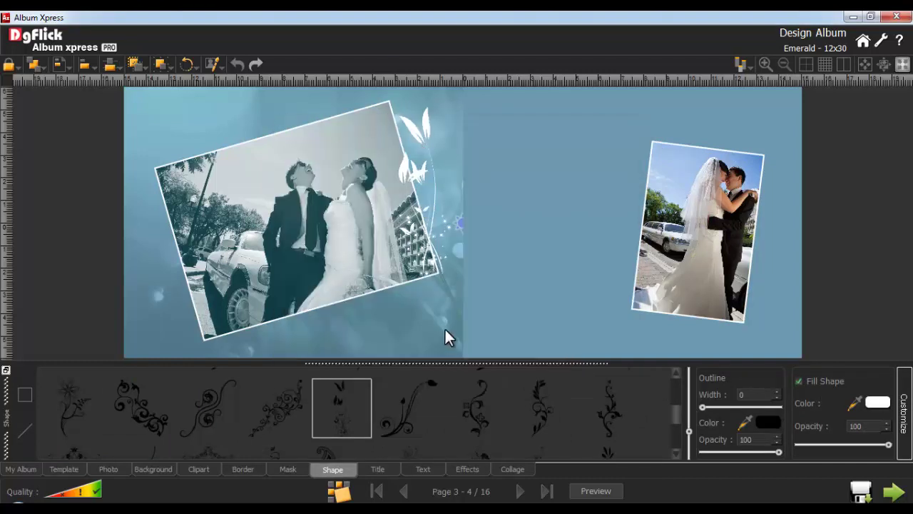
Send the white floral shape behind the left photo
left_click(426, 176)
left_click(40, 64)
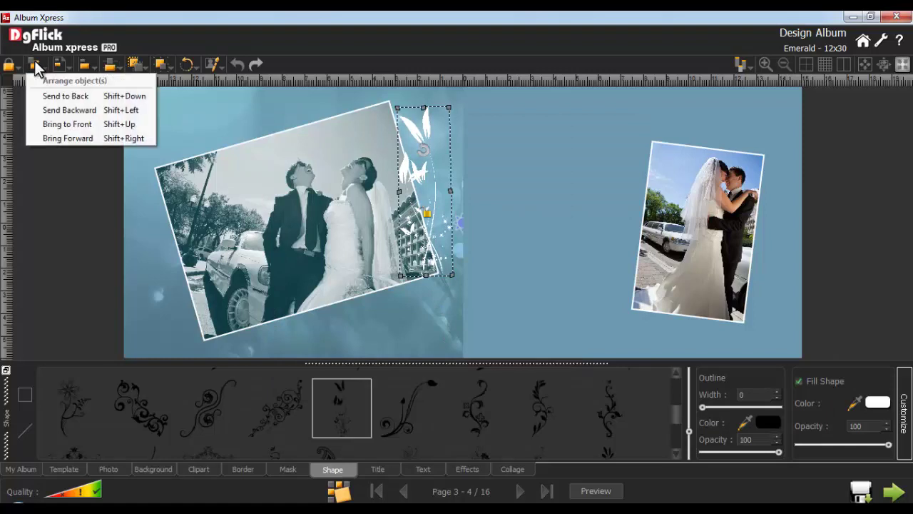
left_click(63, 97)
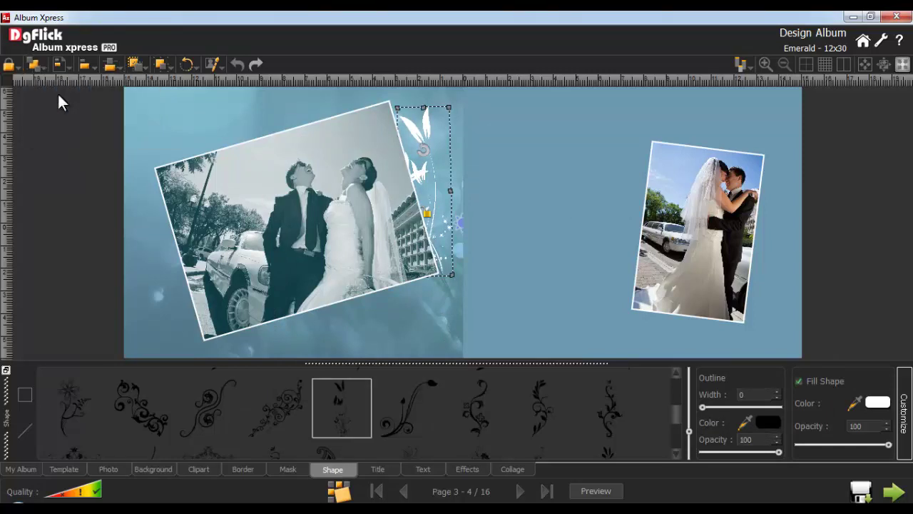
Add a verse text block starting 'Here' and move it up and right on the spread
left_click(422, 471)
left_click(424, 394)
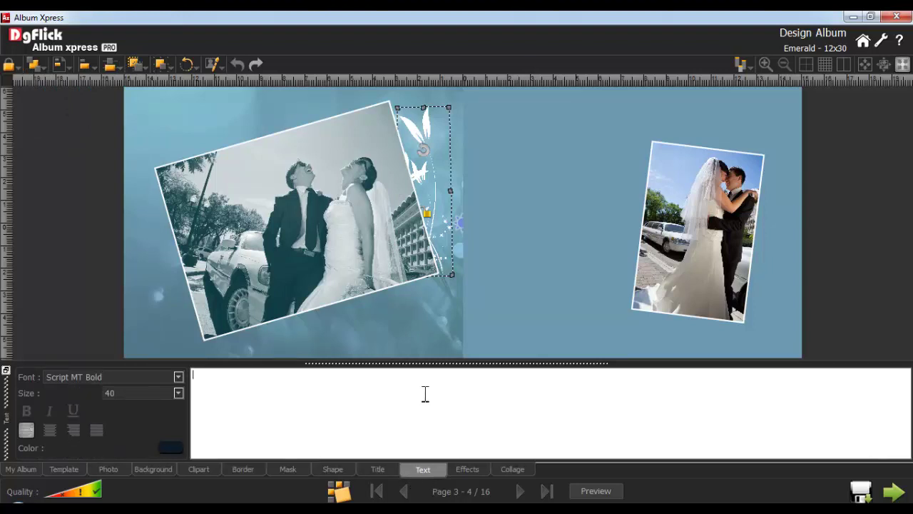
type("Here")
key("ctrl+v")
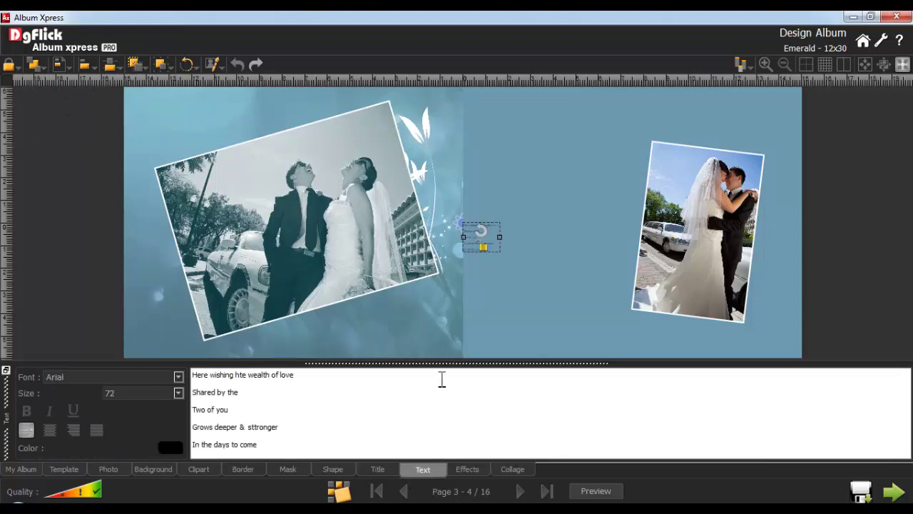
left_click(486, 235)
left_click_drag(486, 235, 510, 166)
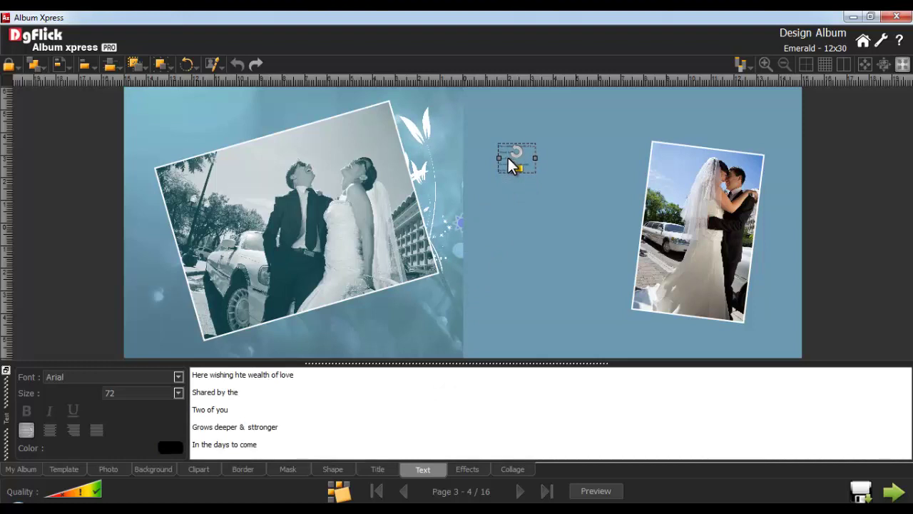
Set all five verse lines to 40-point Script MT Bold
left_click_drag(278, 447, 228, 365)
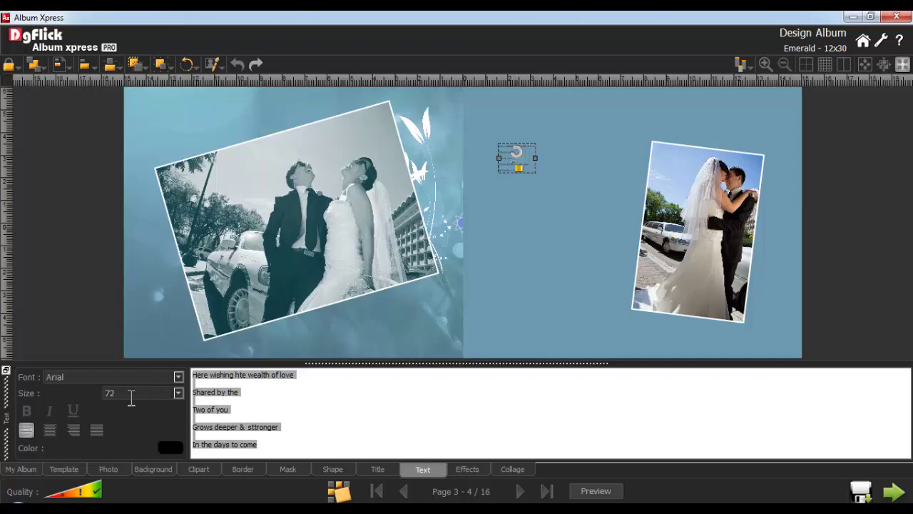
left_click_drag(129, 398, 100, 399)
type("45")
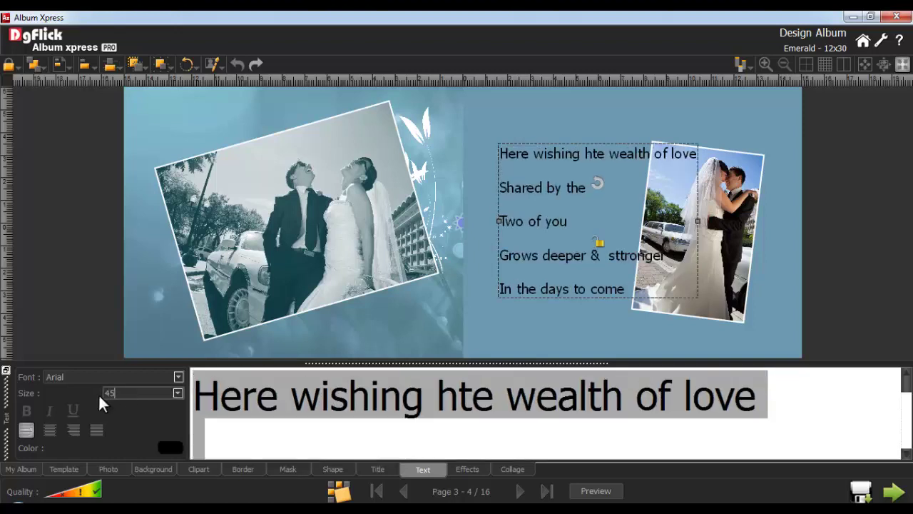
key("BackSpace")
type("0")
left_click(178, 377)
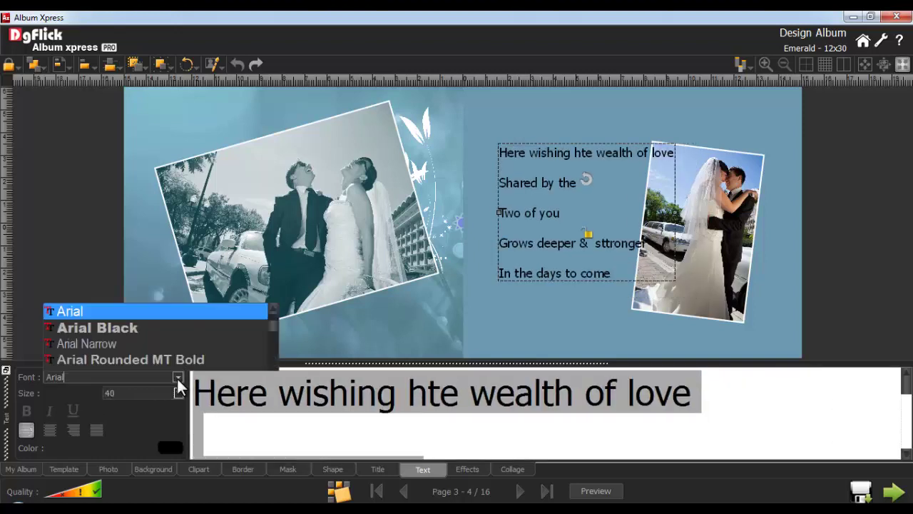
scroll(279, 342, "down", 10)
left_click(134, 281)
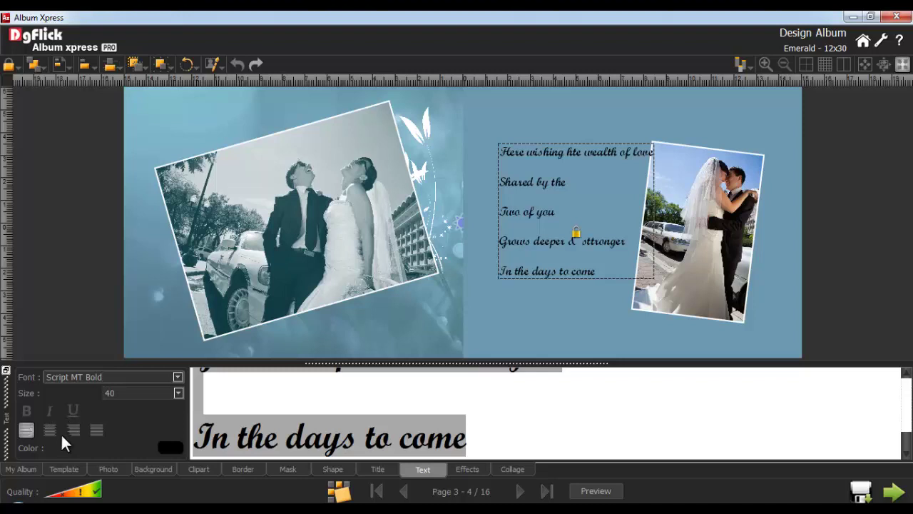
Colour the verse dark navy and shift its box left and slightly up
left_click(168, 447)
left_click(376, 250)
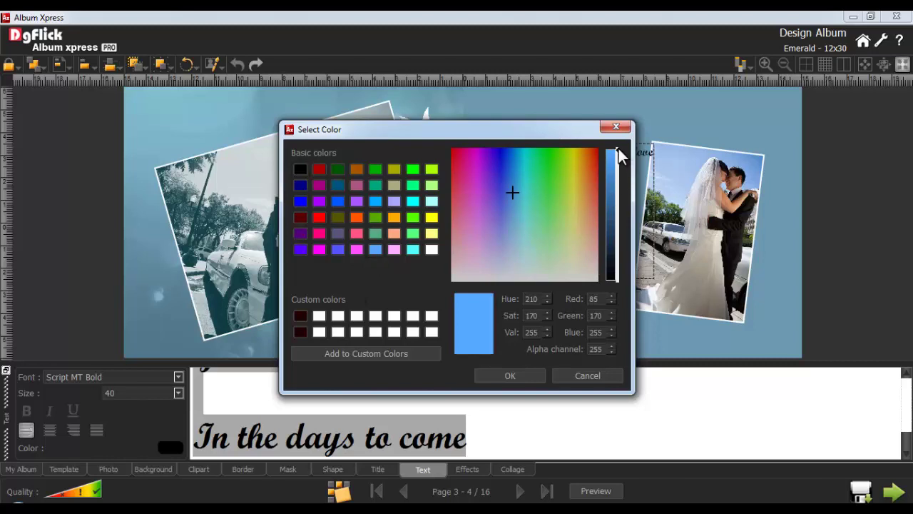
left_click_drag(618, 149, 621, 263)
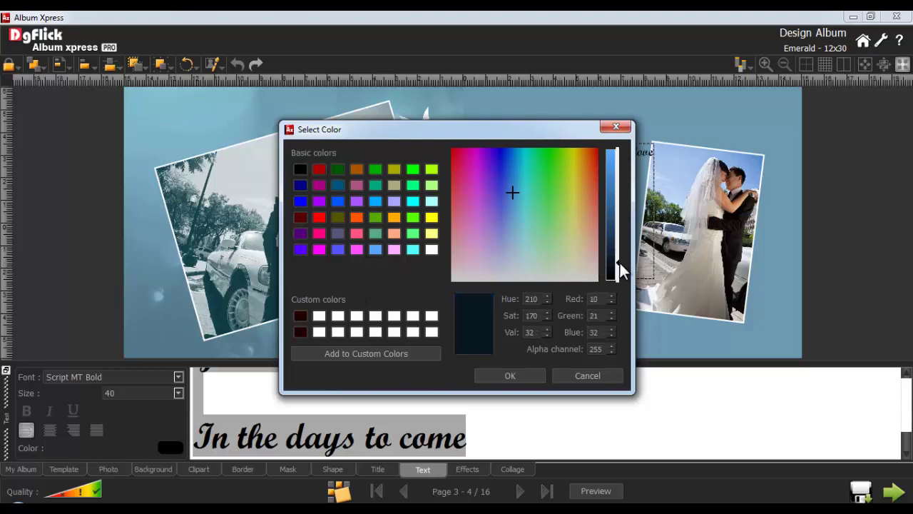
left_click(512, 375)
left_click_drag(546, 234, 528, 208)
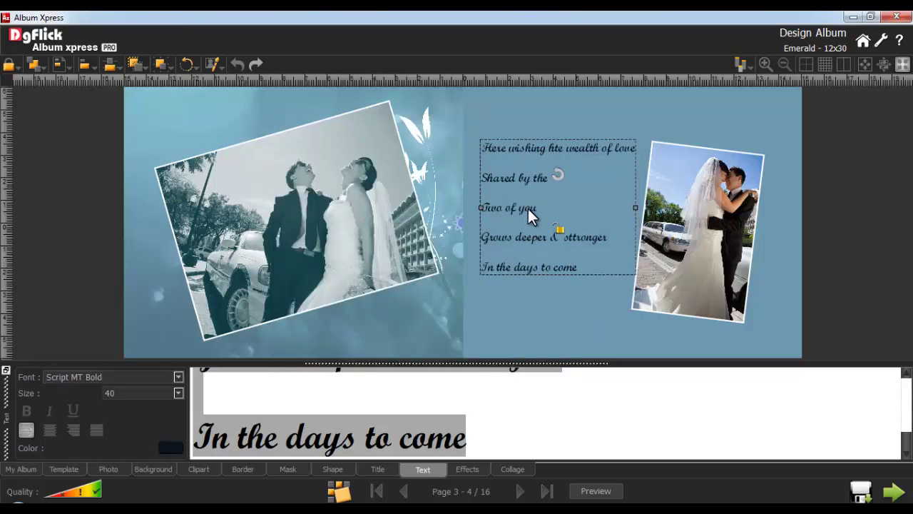
left_click(528, 209)
left_click(521, 492)
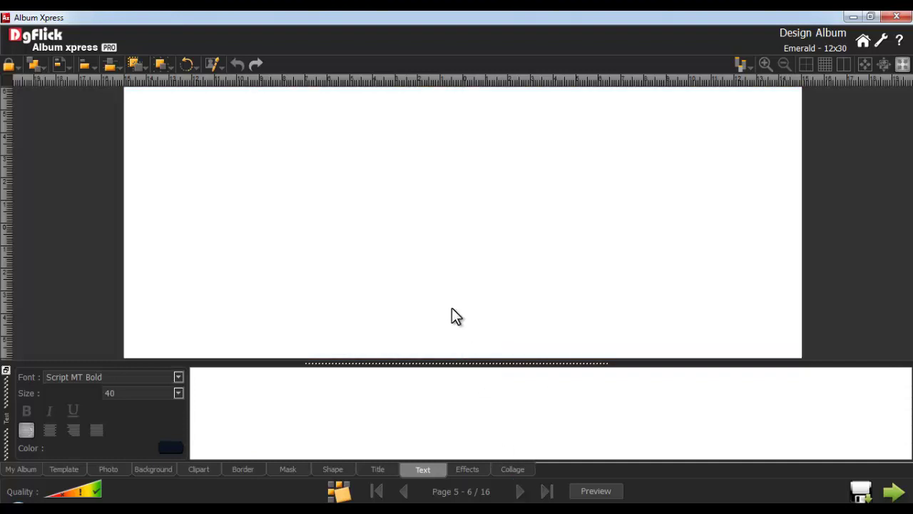
Give both pages of spread 5-6 (L|R) a grey solid-colour background
left_click(151, 469)
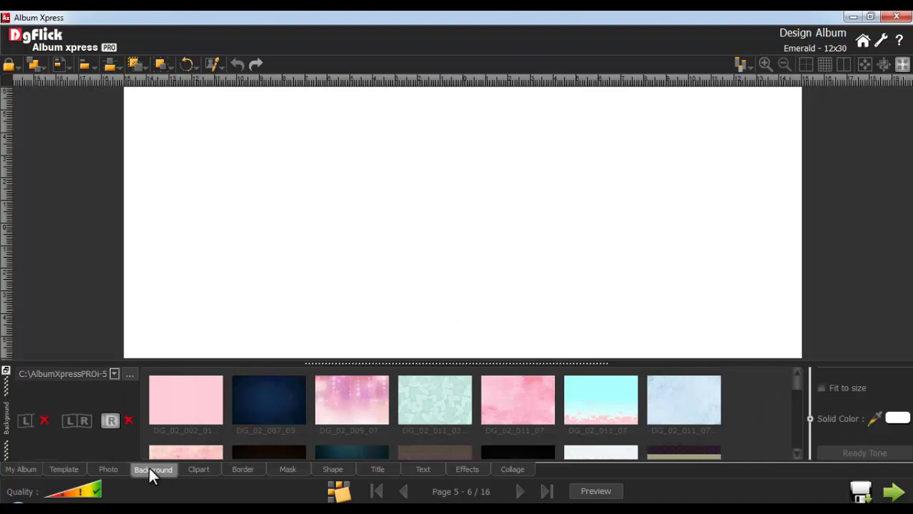
left_click(76, 418)
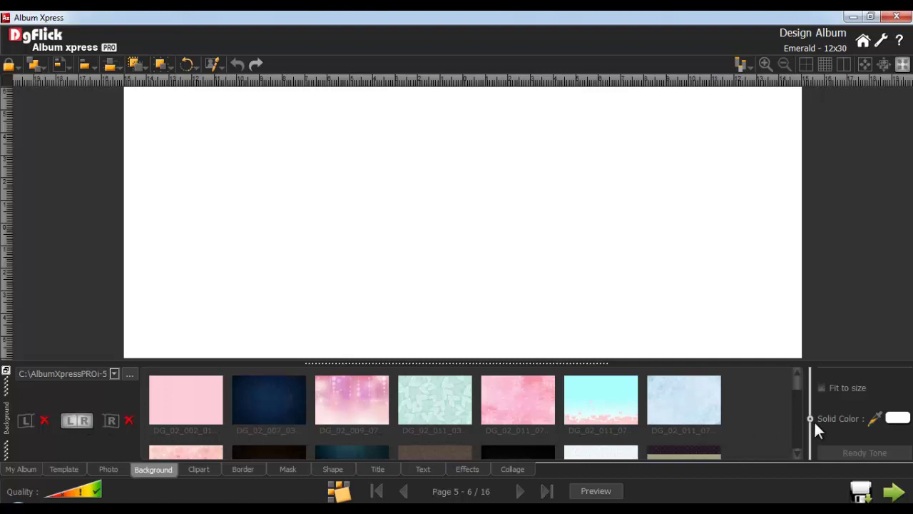
left_click(897, 417)
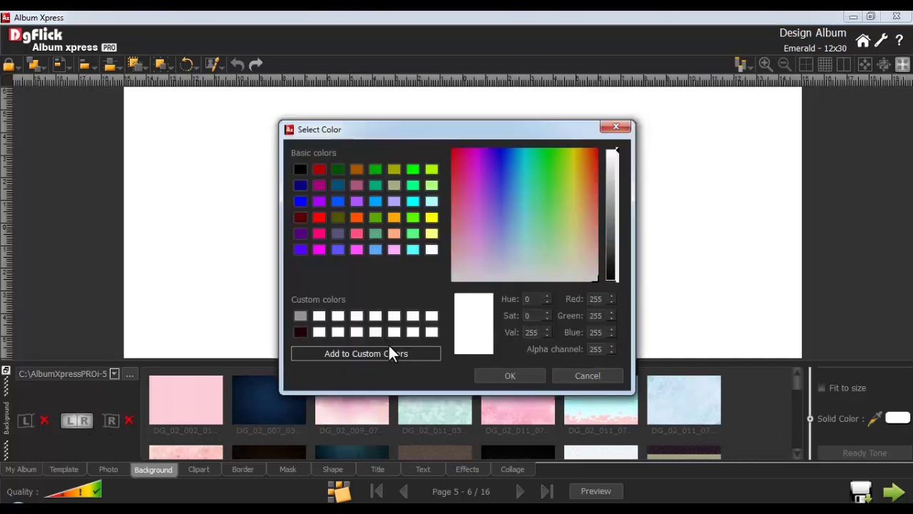
left_click(303, 317)
left_click(492, 376)
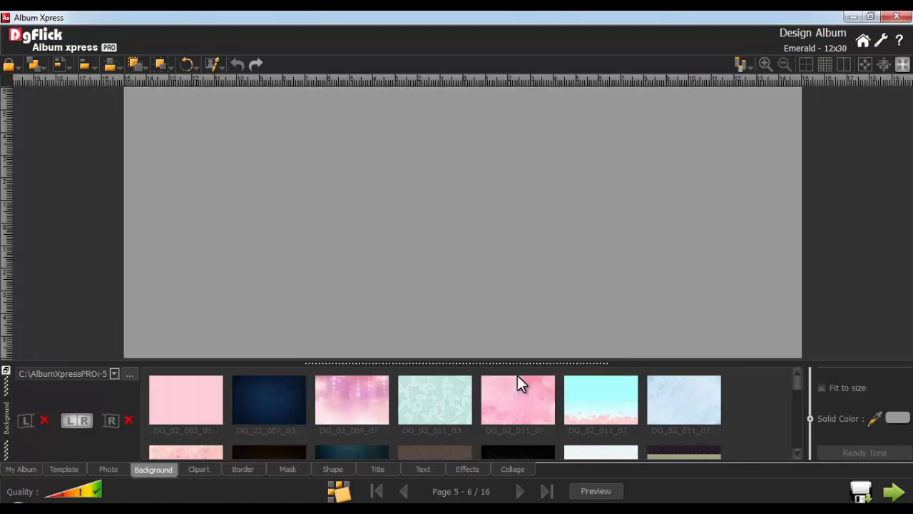
Place the waving-couple photo on the spread, blend it with Overlay and nudge it right
left_click(107, 467)
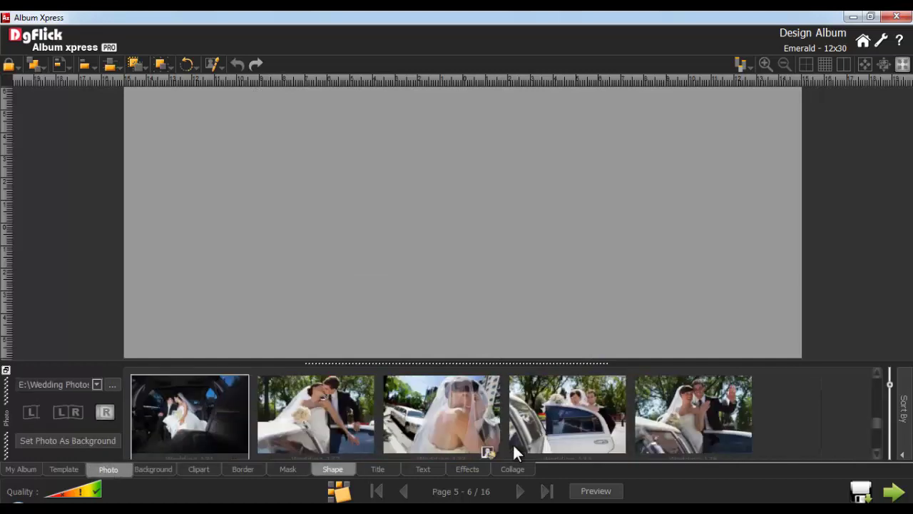
double_click(701, 401)
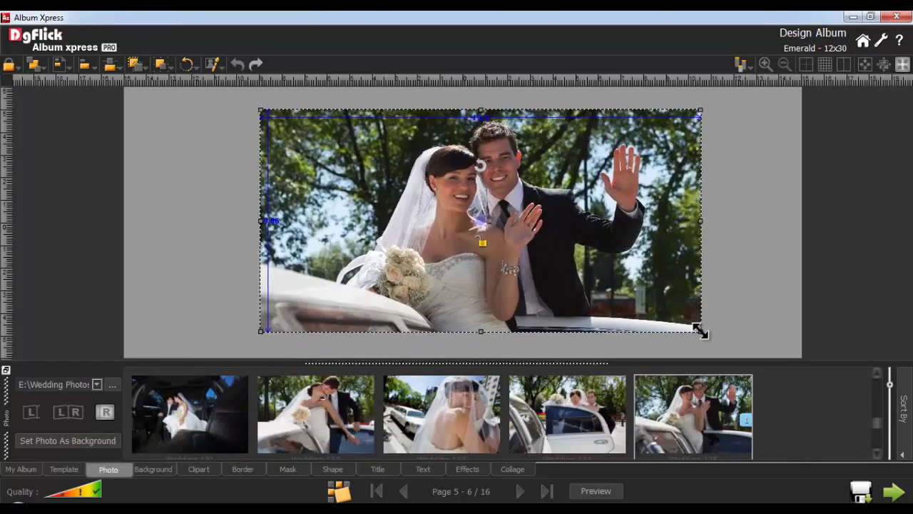
left_click(467, 469)
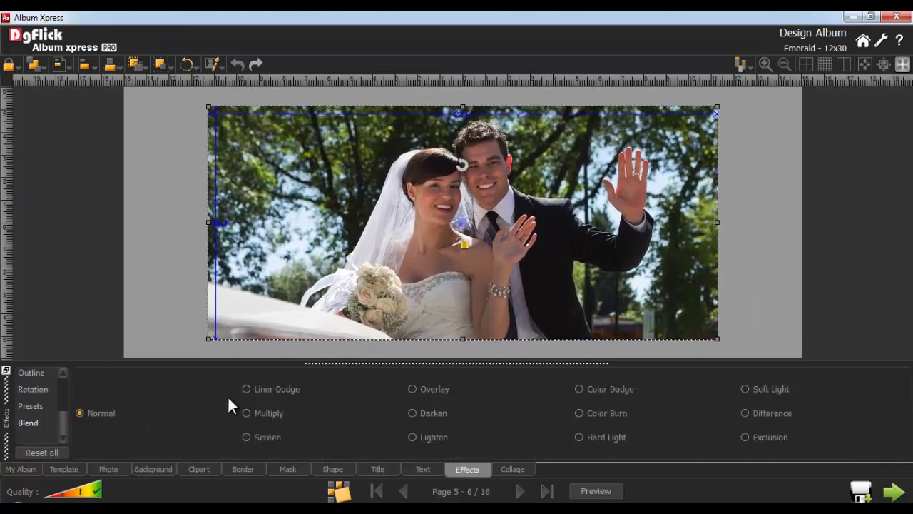
left_click(31, 372)
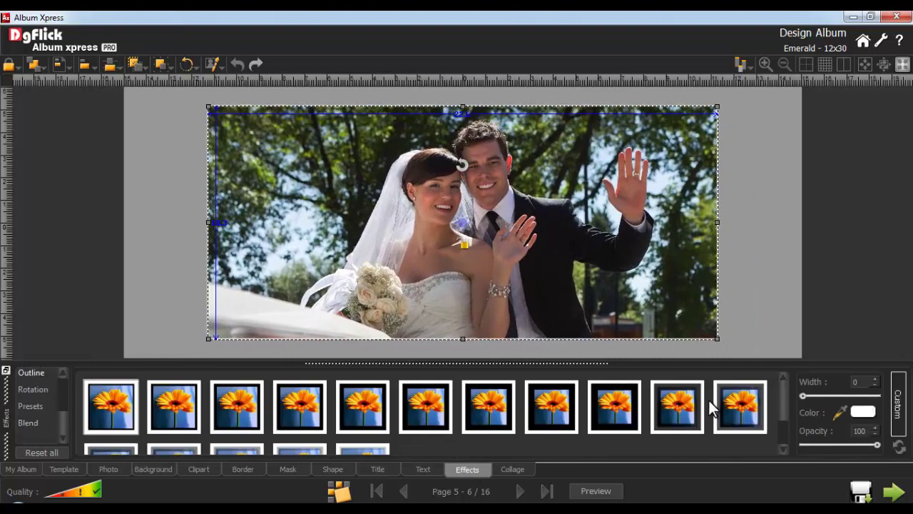
left_click(28, 426)
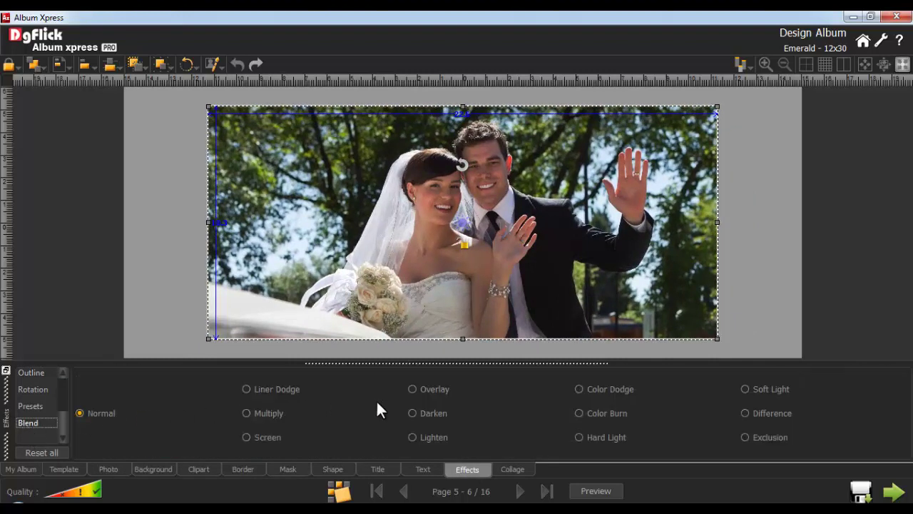
left_click(413, 389)
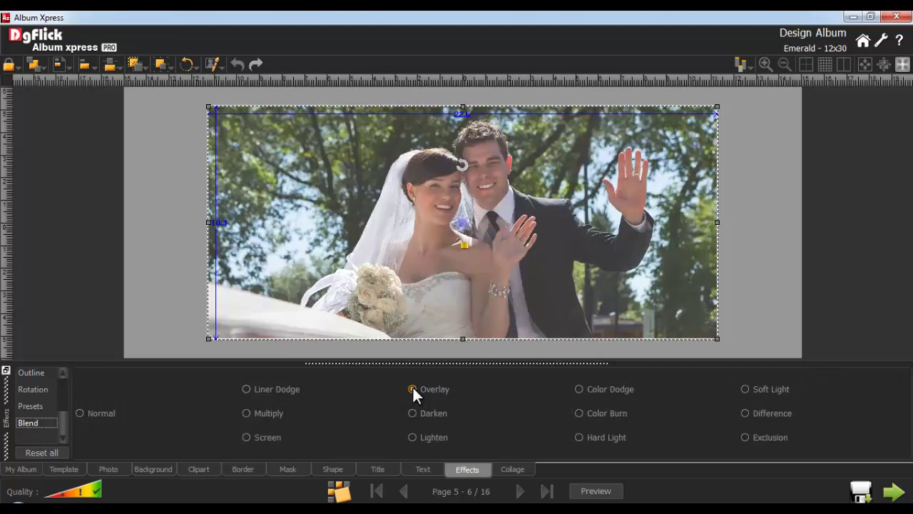
left_click_drag(574, 246, 618, 249)
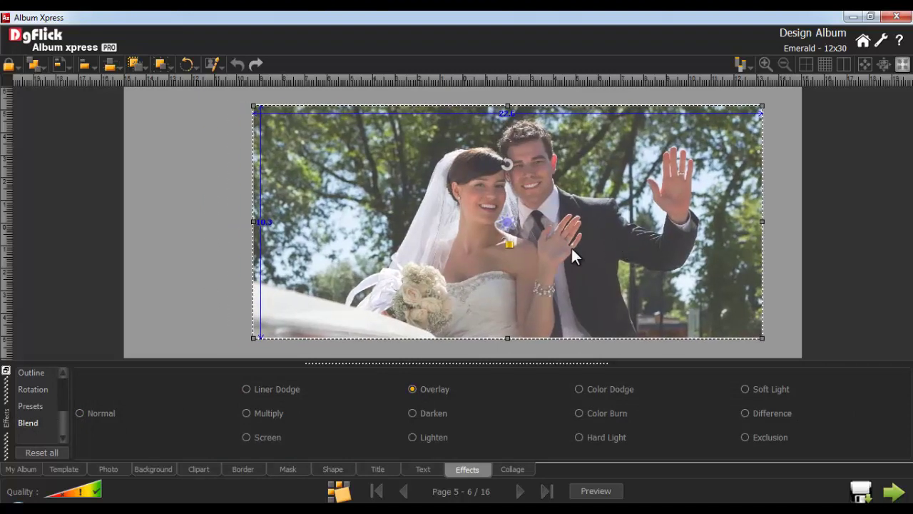
left_click(112, 468)
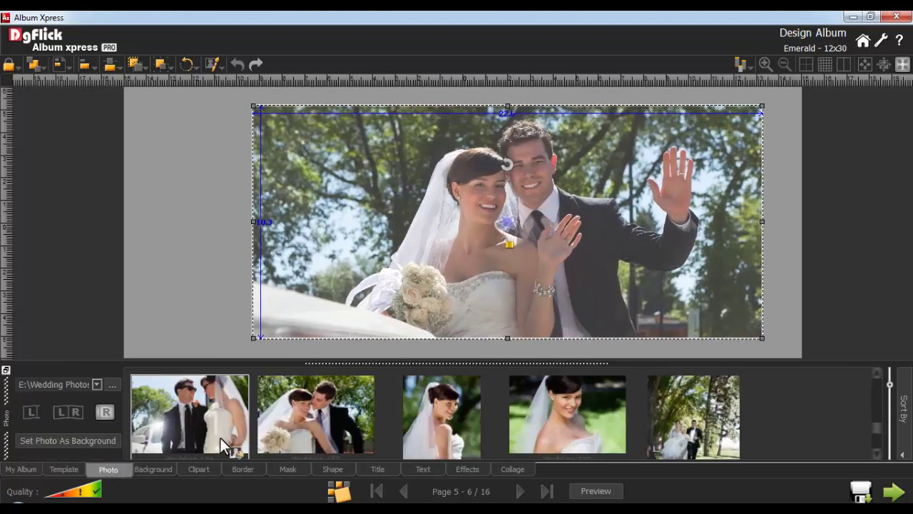
Place the bride photo on the left page with a Hard Light blend
left_click_drag(436, 407, 246, 274)
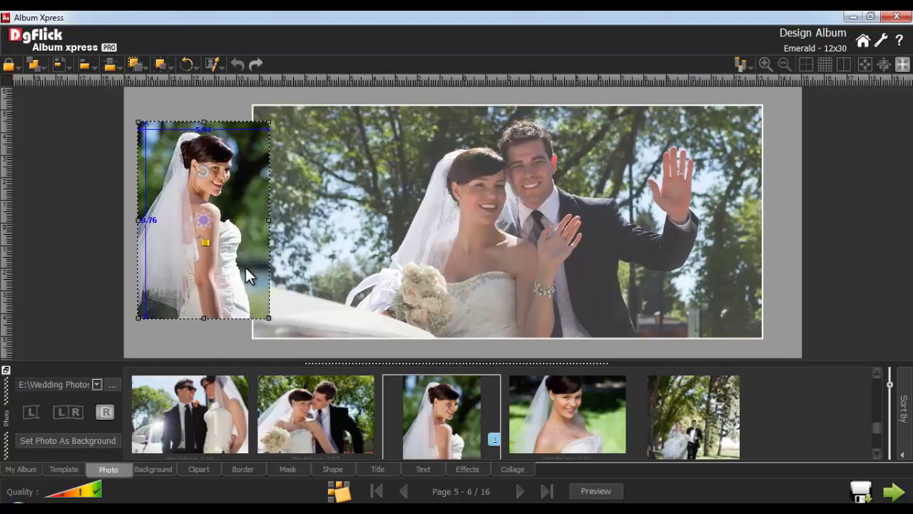
left_click(31, 372)
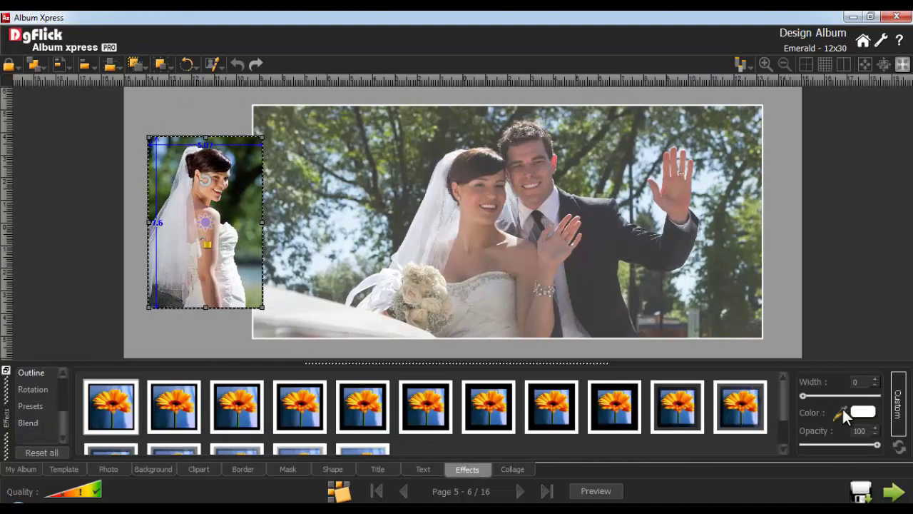
left_click(28, 423)
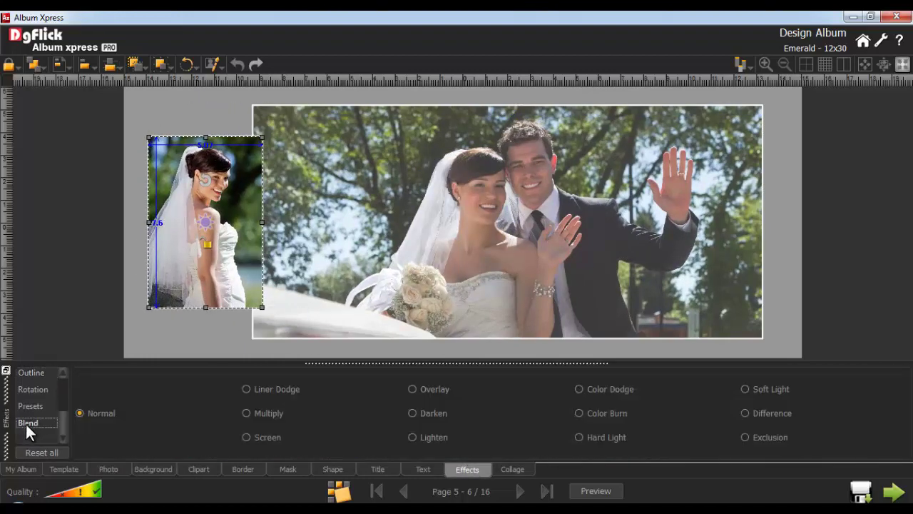
left_click(579, 437)
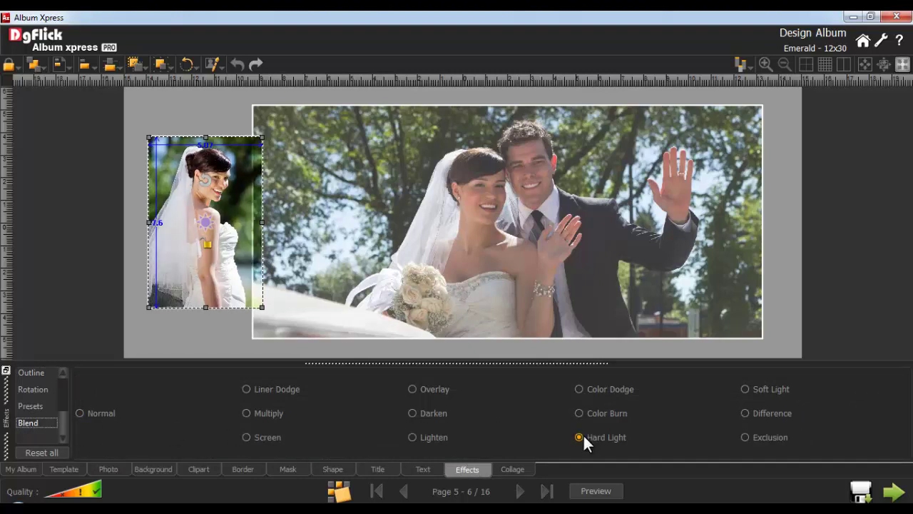
Add a swirl shape, group it with the bride photo, then move on to pages 7-8
left_click(333, 471)
double_click(140, 405)
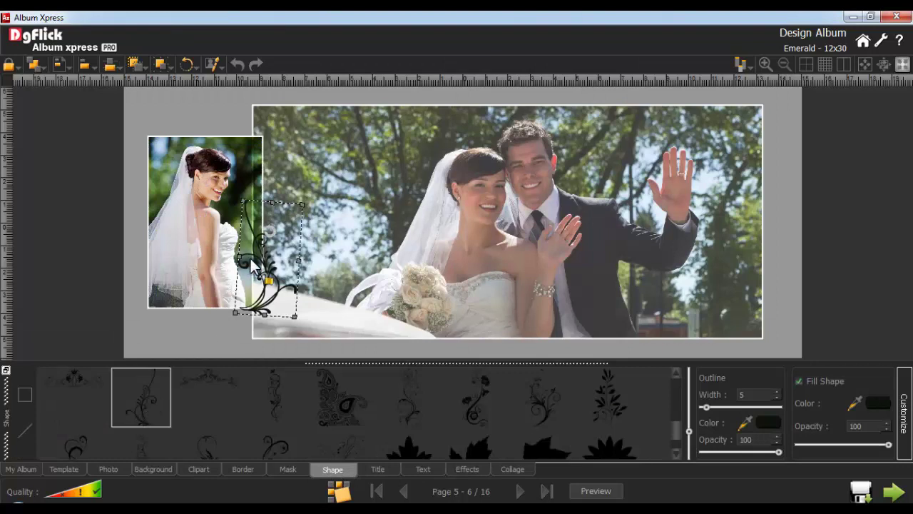
left_click(198, 245)
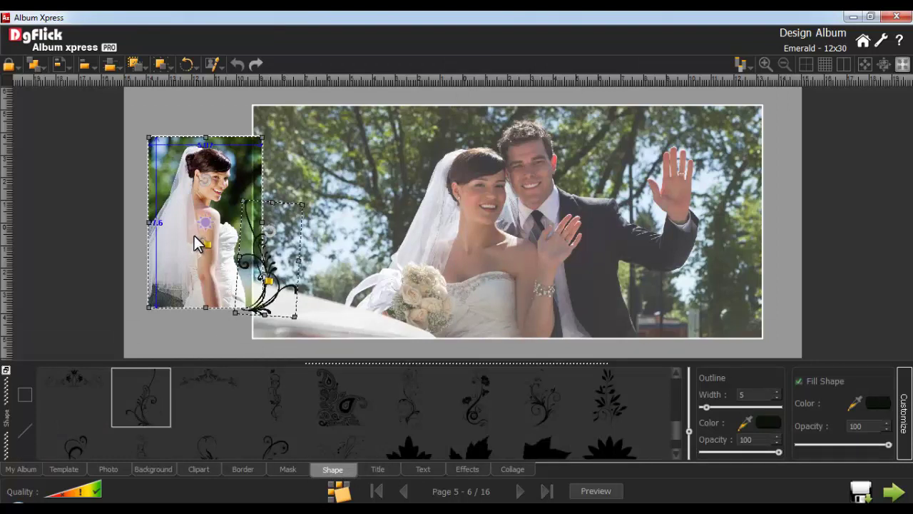
left_click(159, 69)
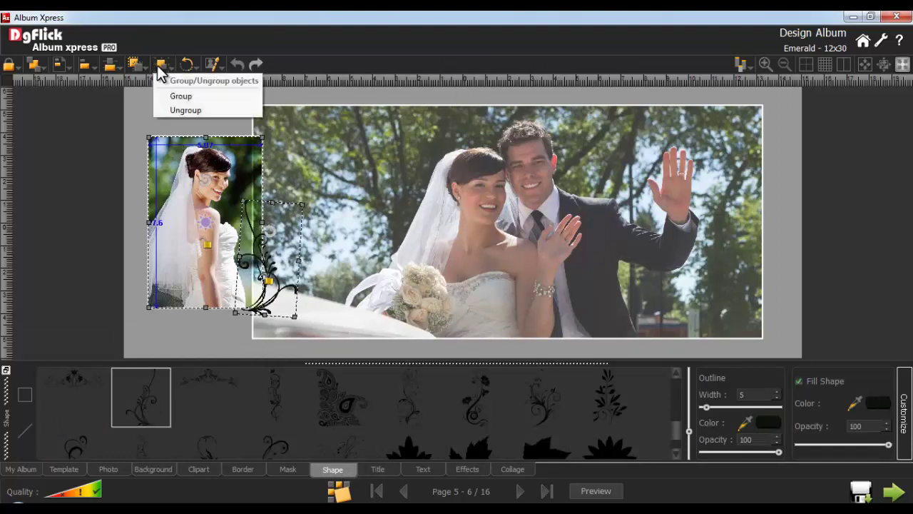
left_click(180, 96)
left_click_drag(192, 200, 211, 195)
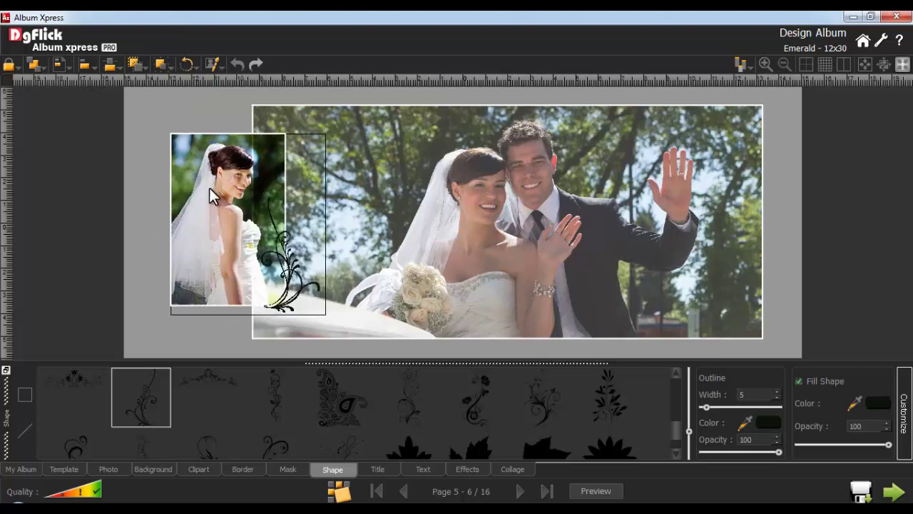
left_click(238, 66)
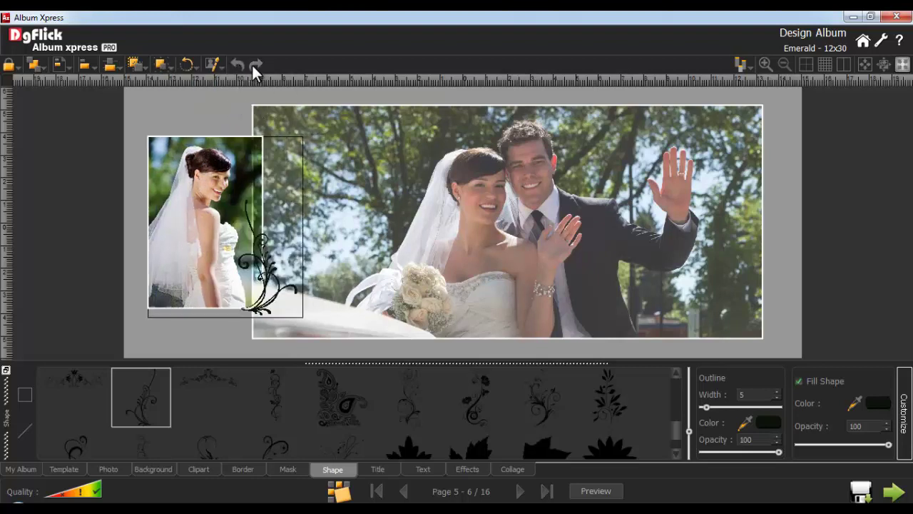
left_click(520, 491)
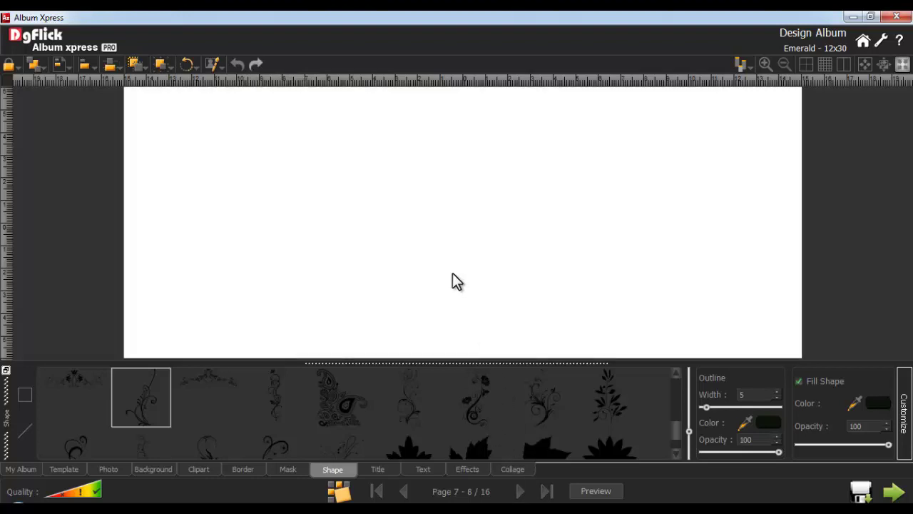
Apply the three-photo water-lily template to the right page and mirror it onto the left page
left_click(66, 468)
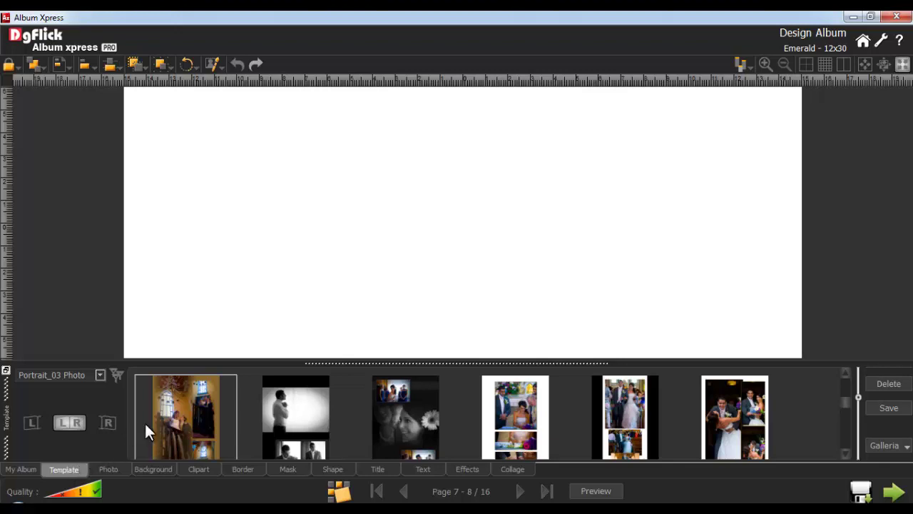
left_click(107, 424)
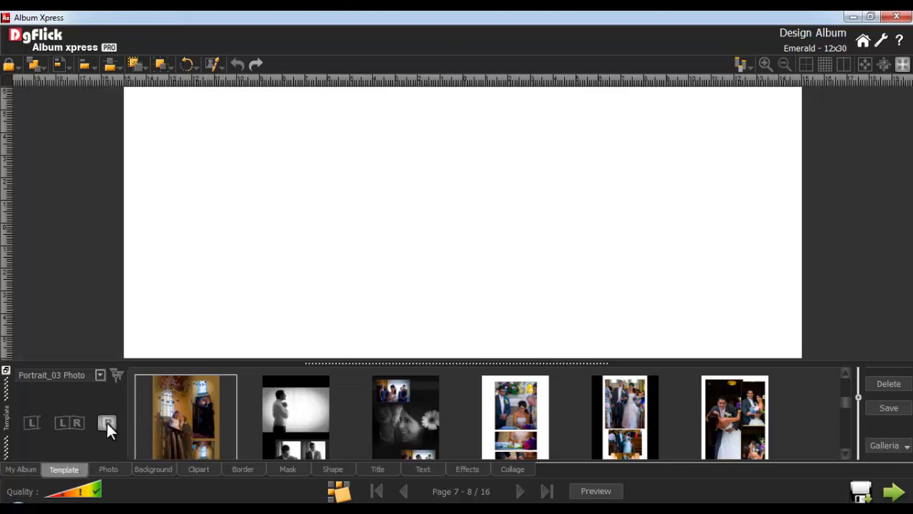
left_click(720, 418)
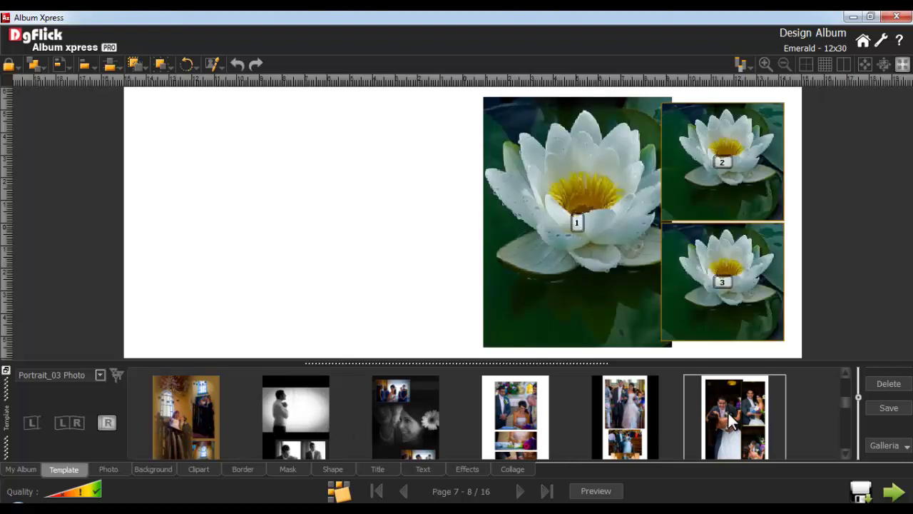
right_click(476, 199)
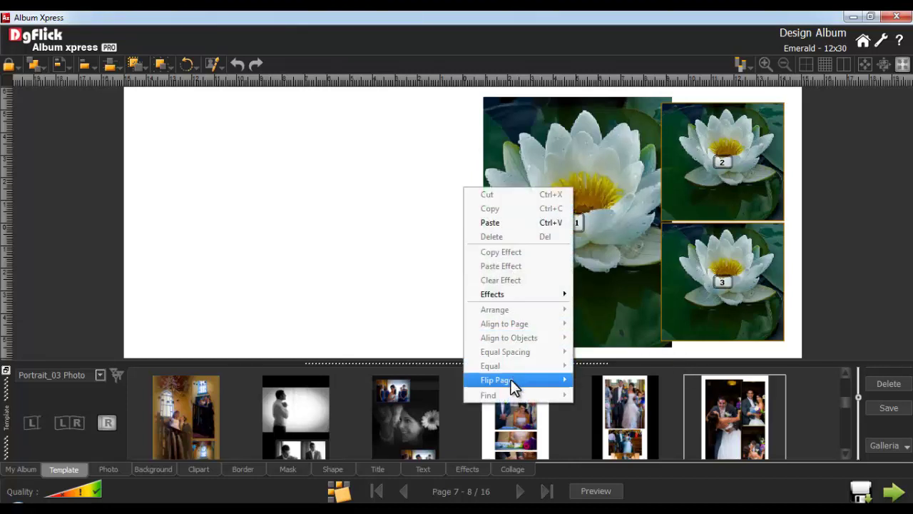
mouse_move(513, 385)
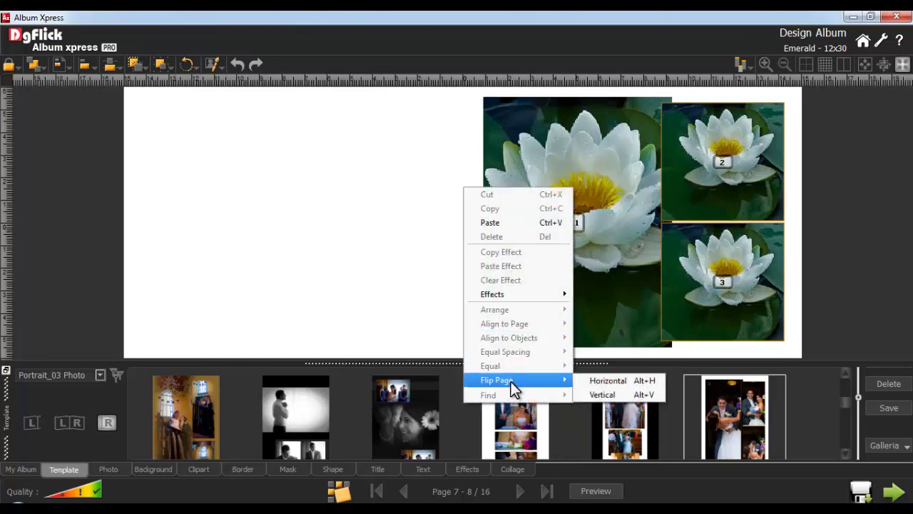
left_click(608, 381)
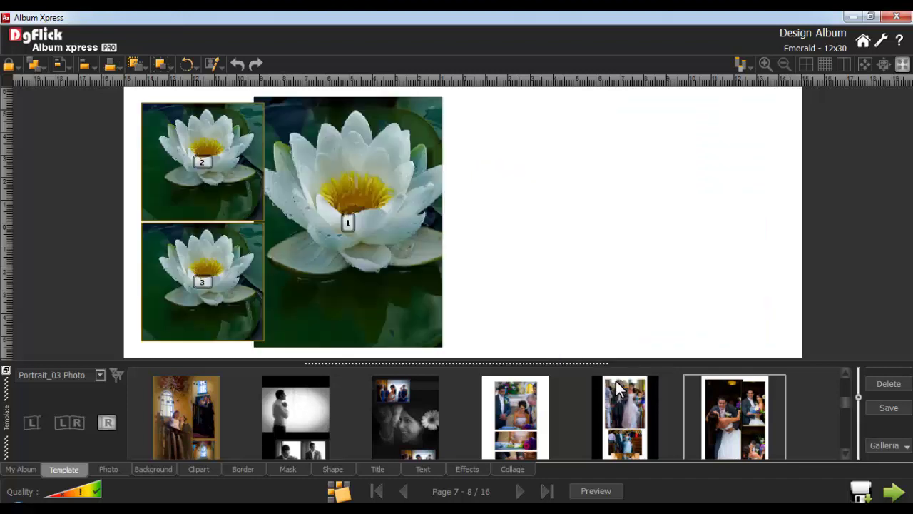
left_click_drag(735, 410, 674, 222)
Fill every frame on pages 7-8 with wedding photos, nudging the bottom-right photo down
left_click(109, 471)
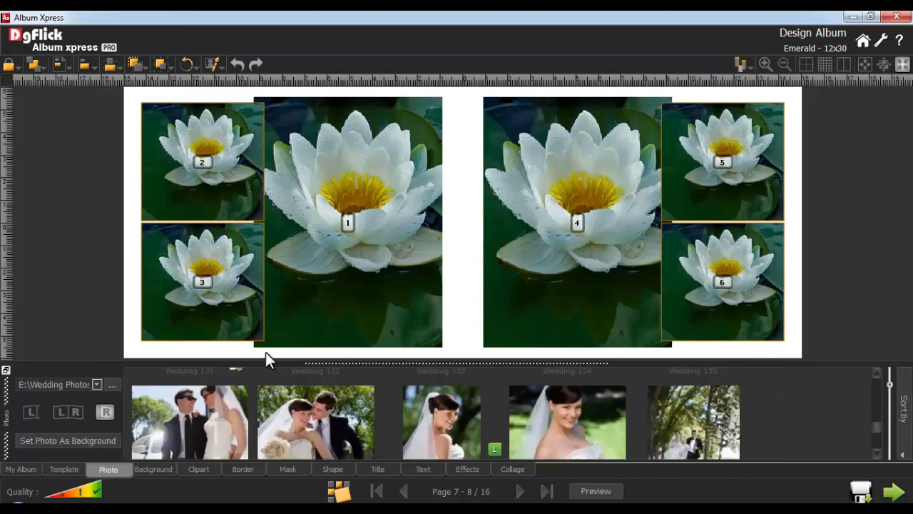
left_click(266, 345)
left_click_drag(299, 443, 343, 184)
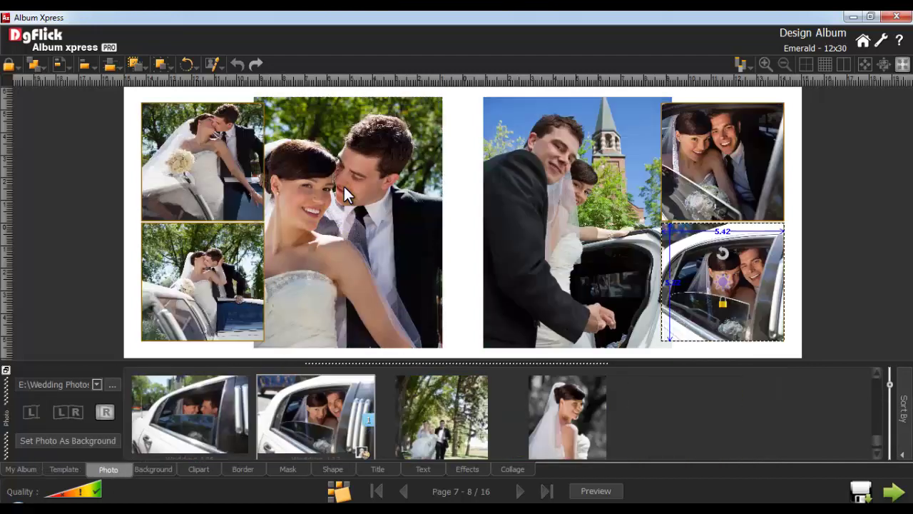
left_click_drag(724, 271, 726, 282)
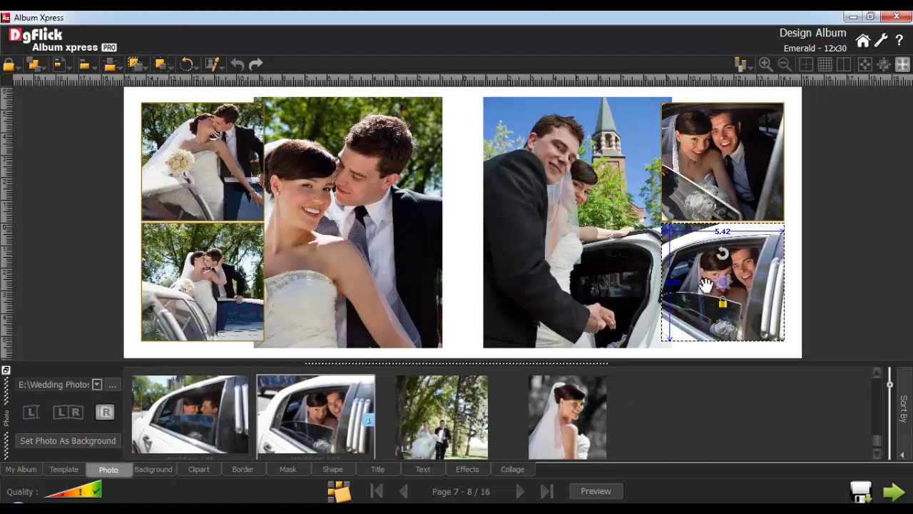
left_click(760, 166)
left_click(466, 253)
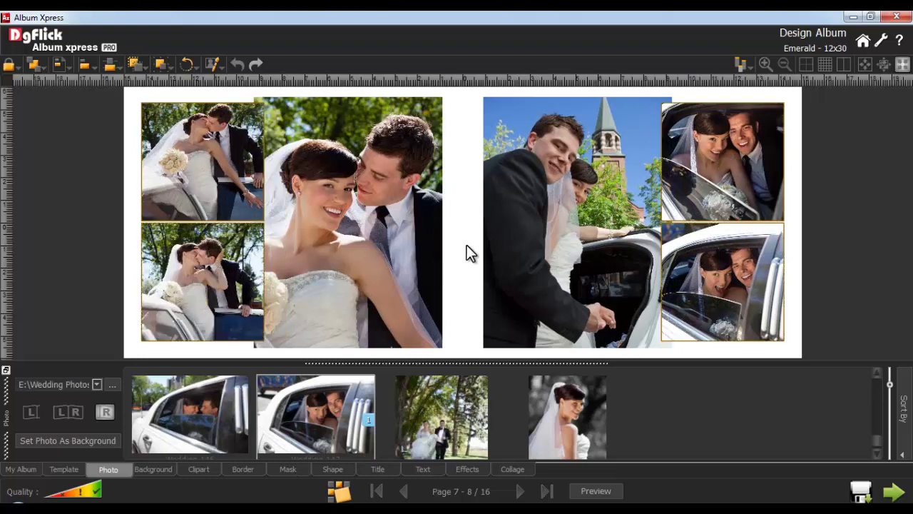
left_click(24, 470)
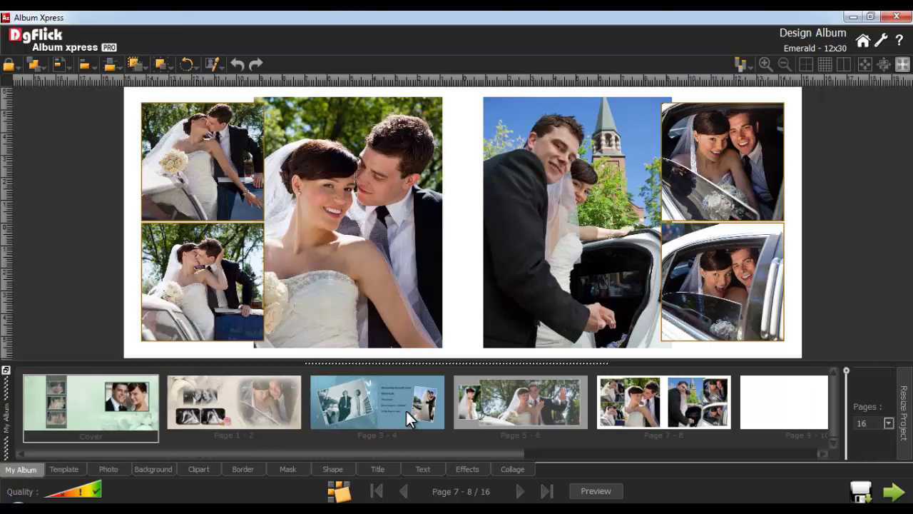
Toggle the alignment grid and vertical centre guide on and off again
left_click(824, 64)
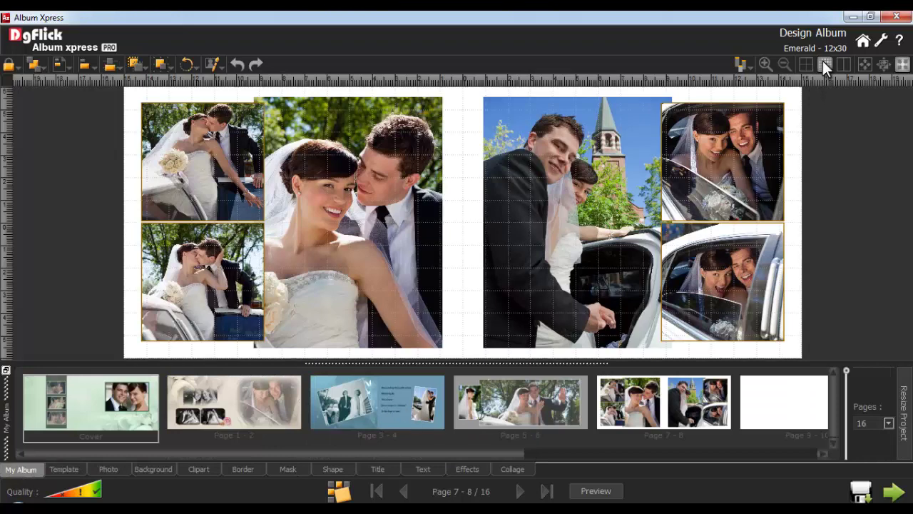
left_click(824, 64)
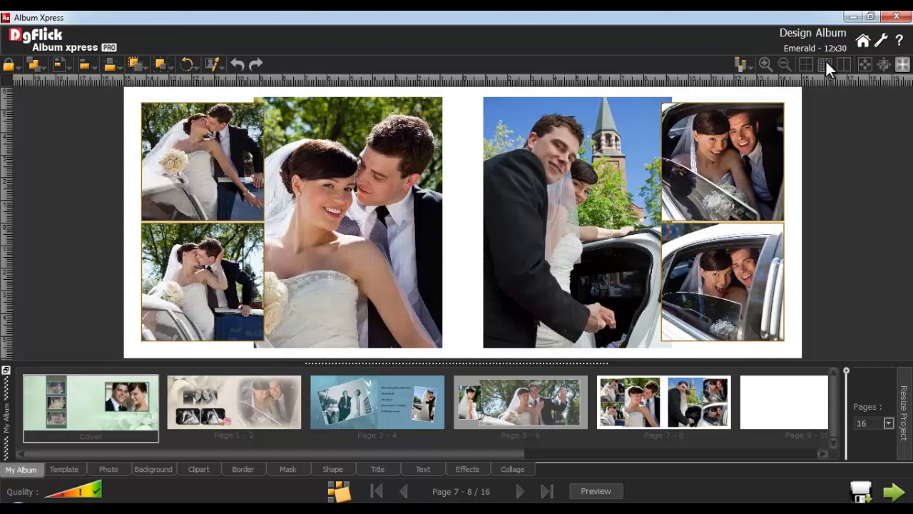
left_click(843, 64)
left_click(843, 64)
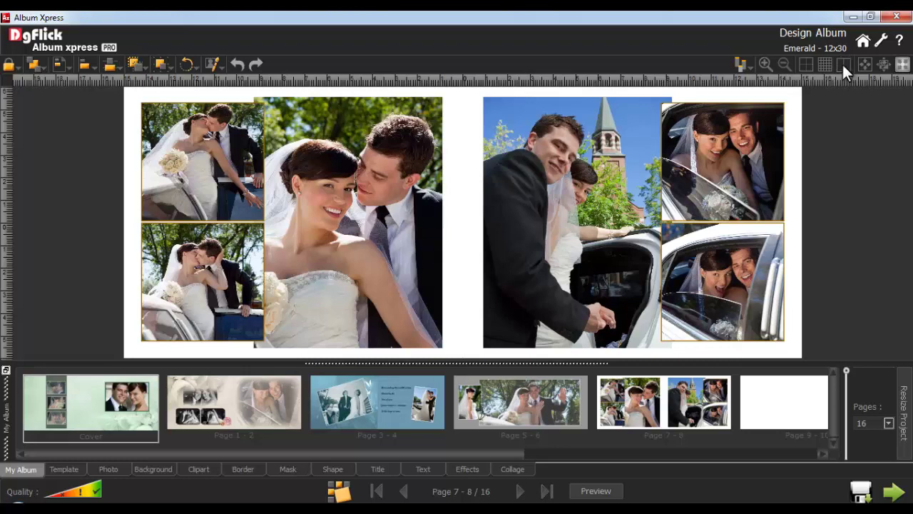
Zoom in and out, view at actual size, fit to window, then expand the workspace
left_click(766, 64)
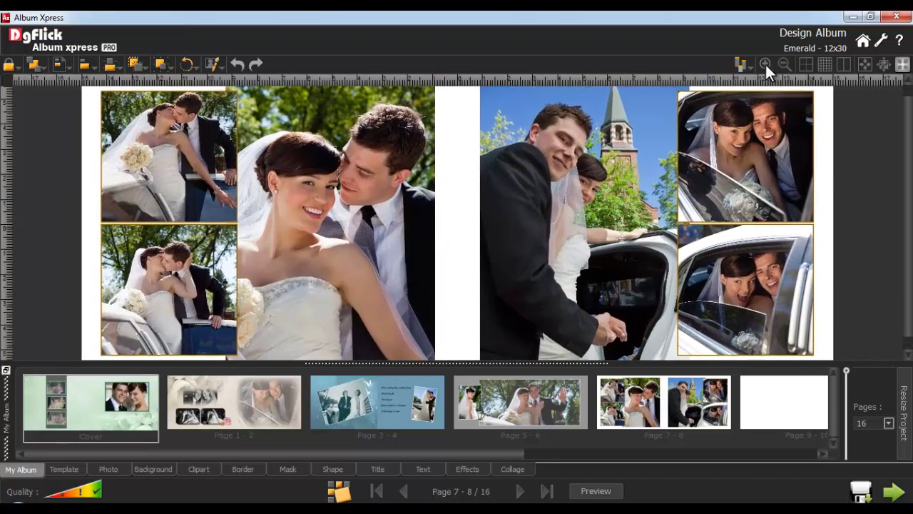
left_click(784, 62)
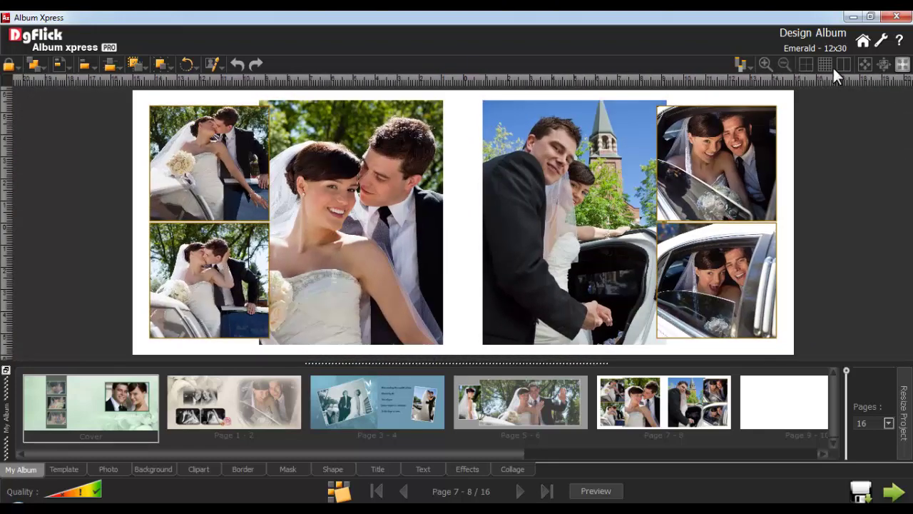
left_click(883, 65)
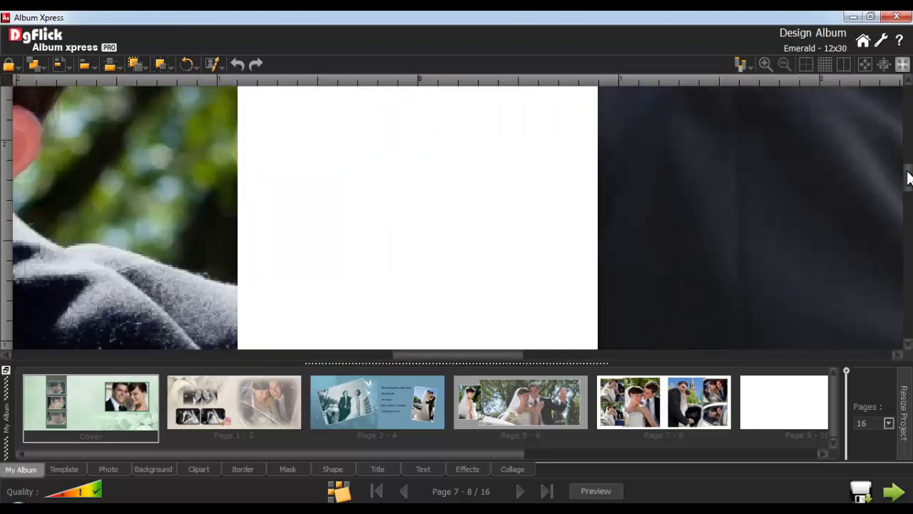
left_click_drag(505, 353, 618, 369)
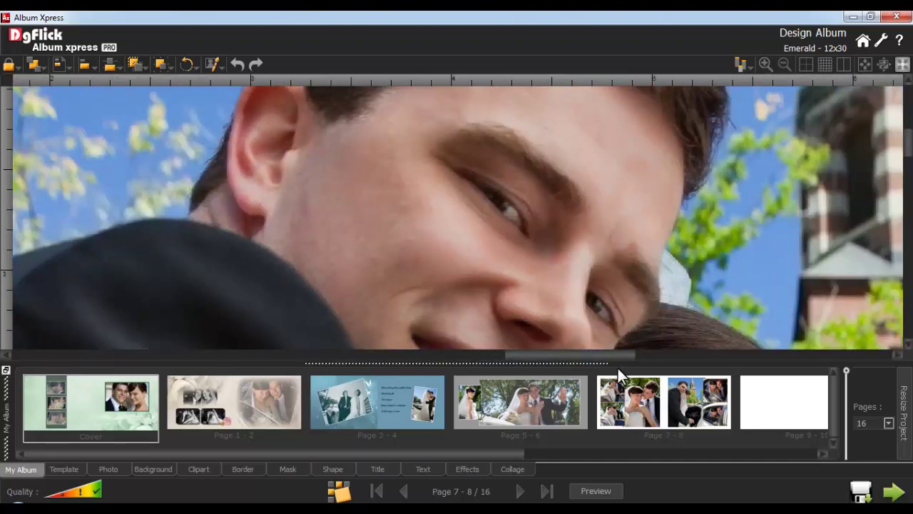
left_click(860, 62)
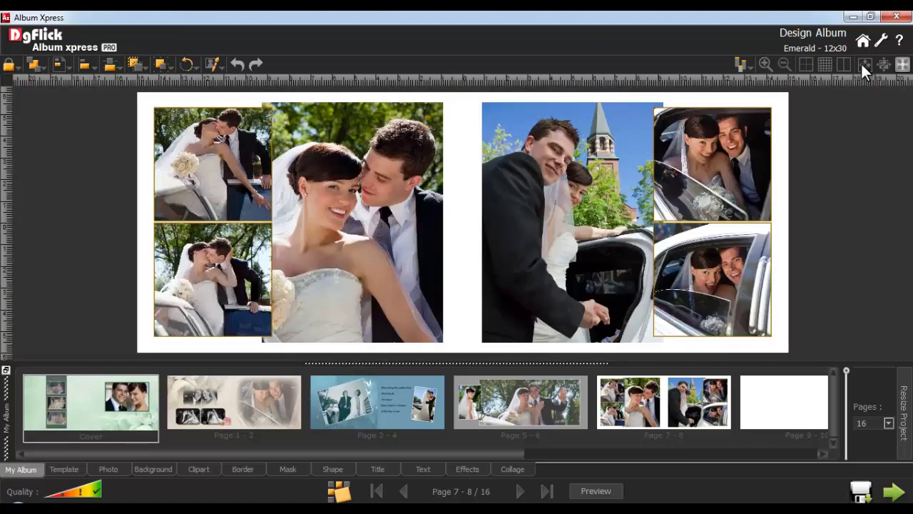
left_click(902, 65)
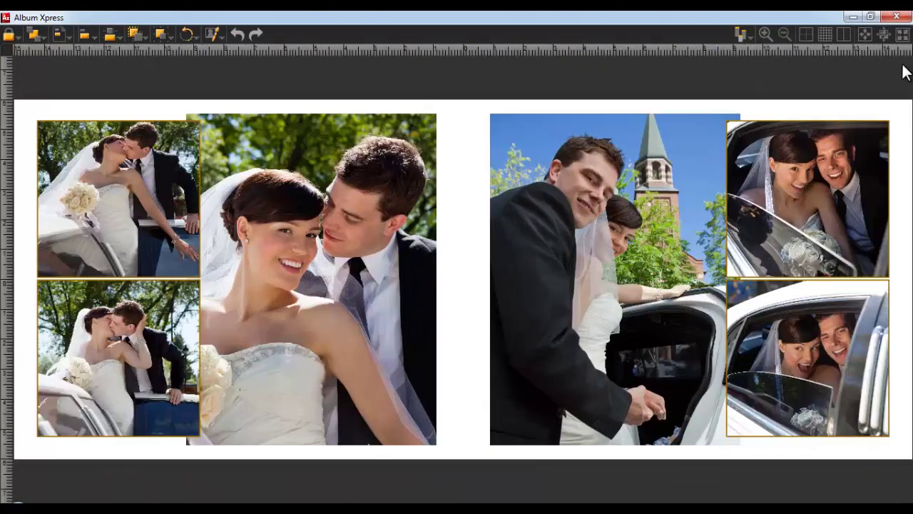
Restore the normal workspace, add and delete a horizontal ruler guide, and show page thumbnails
left_click(901, 34)
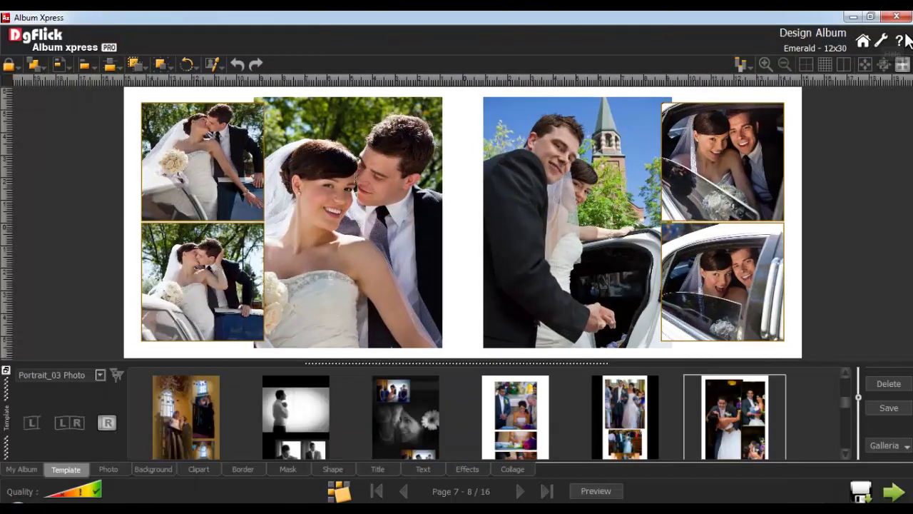
left_click_drag(583, 78, 577, 82)
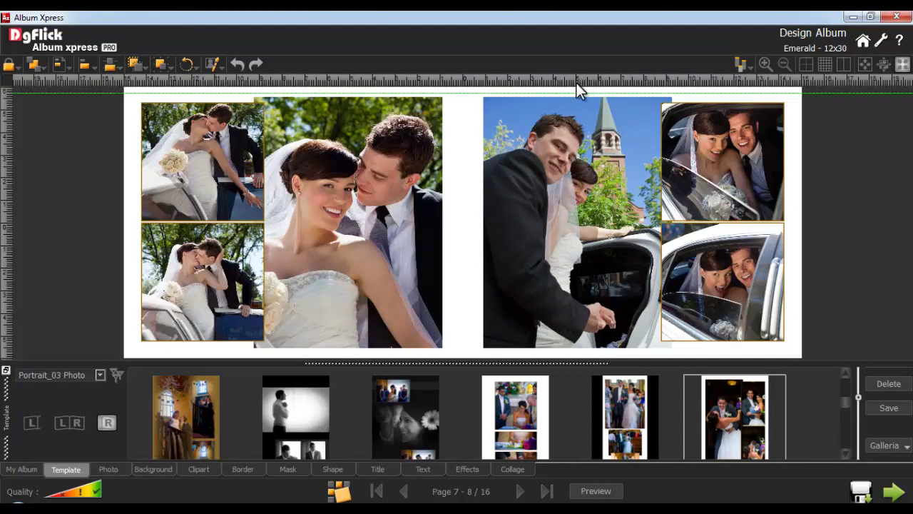
left_click_drag(506, 94, 487, 222)
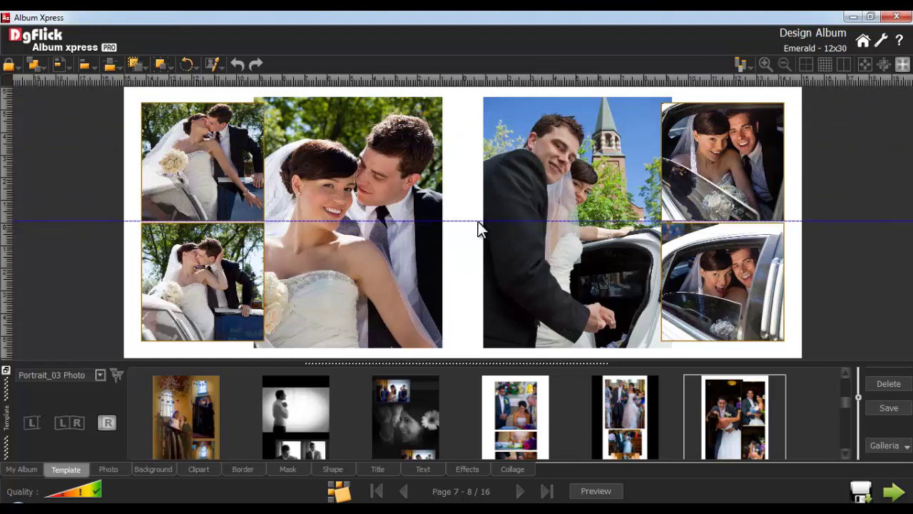
key("Delete")
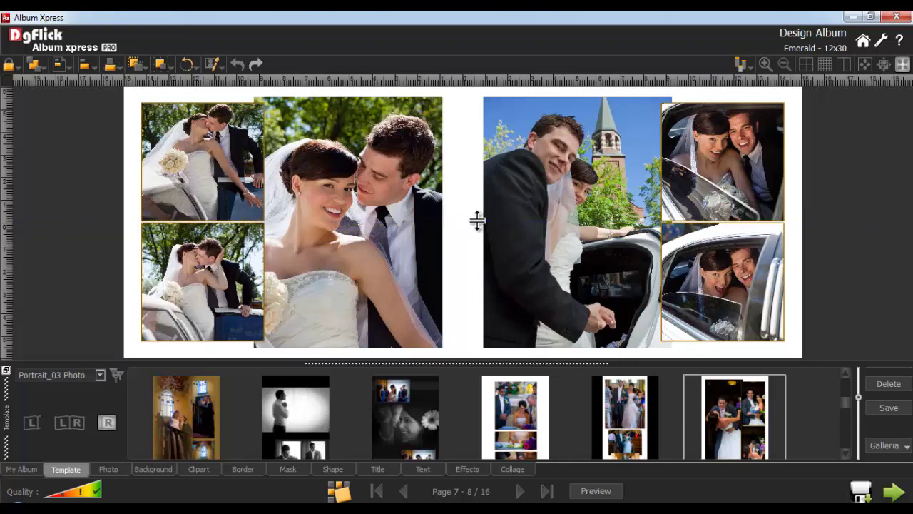
left_click(22, 469)
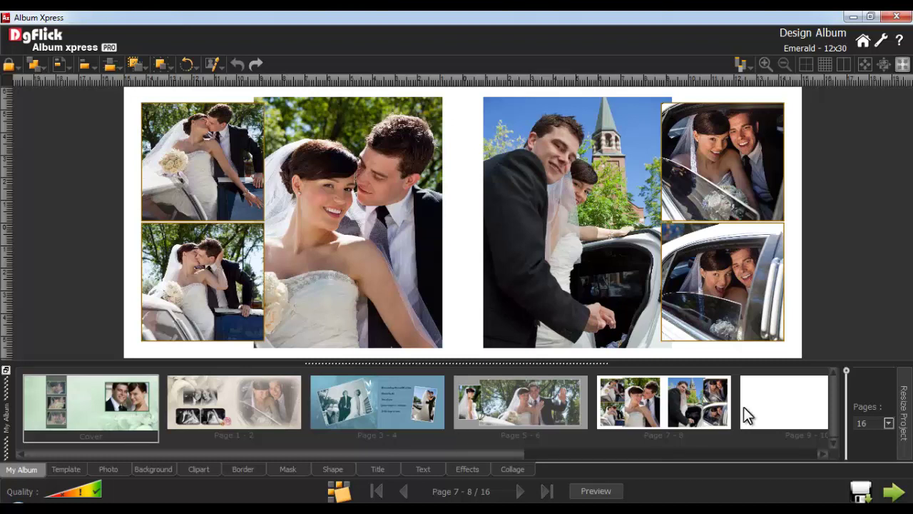
Change the album page count to 18, then back to 16
left_click(888, 423)
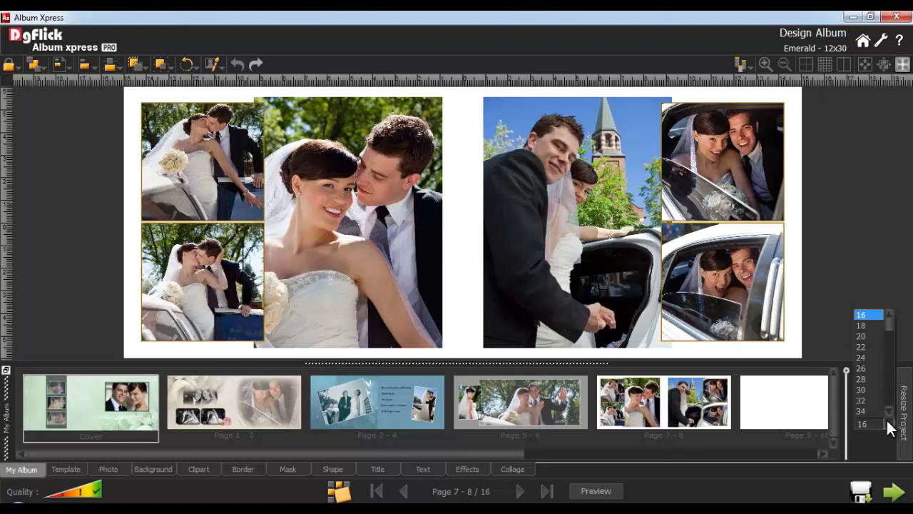
left_click(868, 326)
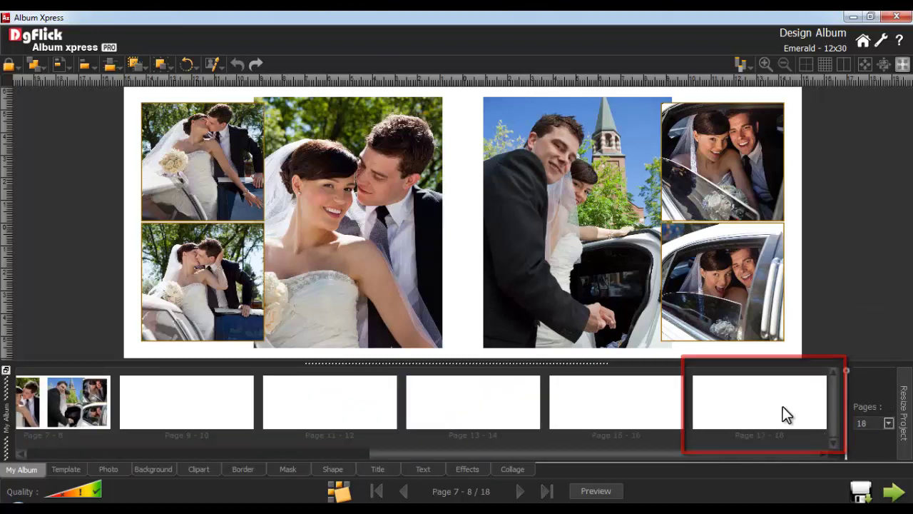
left_click(888, 423)
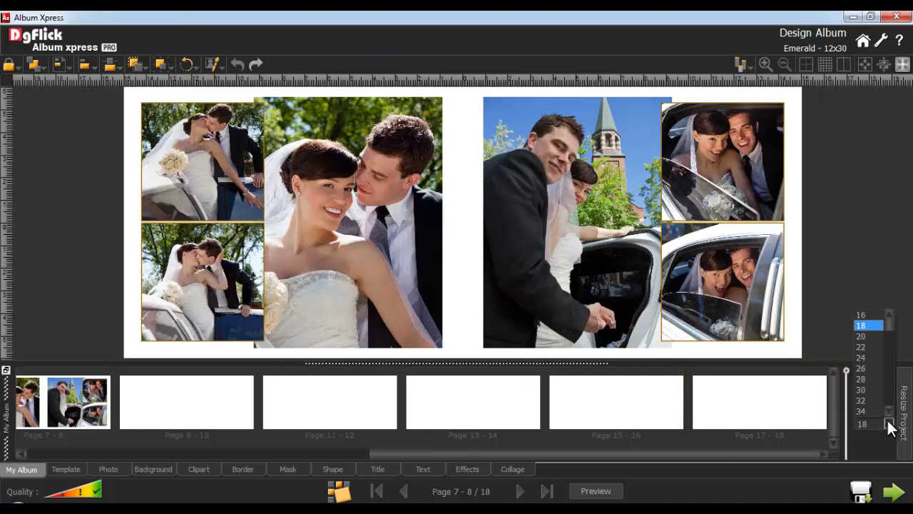
left_click(882, 313)
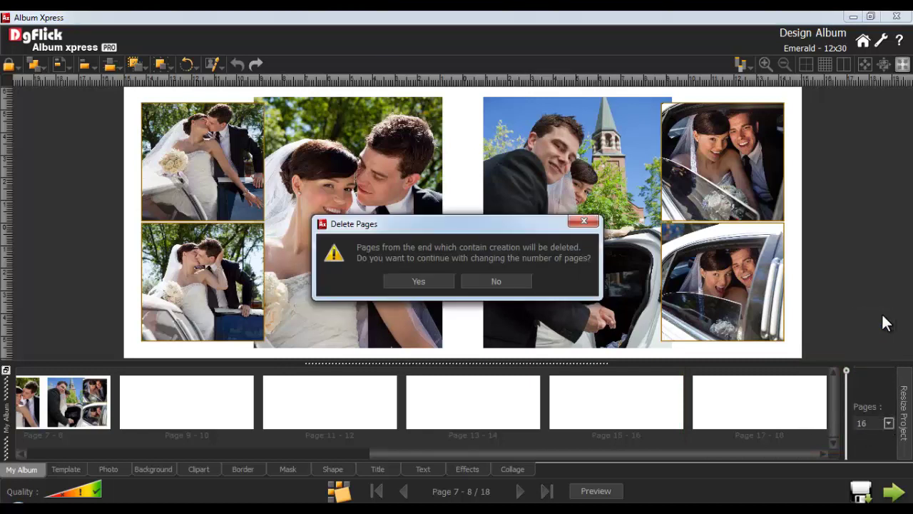